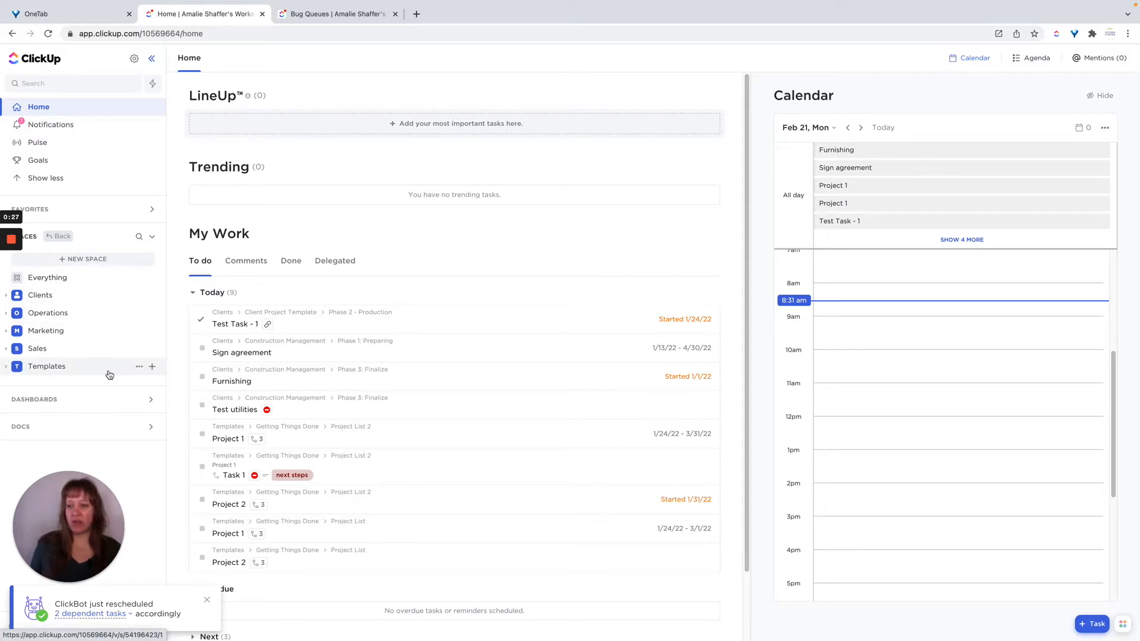
Start a new folder in the Templates space from the community Bug Queues folder template and review its custom fields and view types.
{"action": "left_click", "coordinate": [152, 371]}
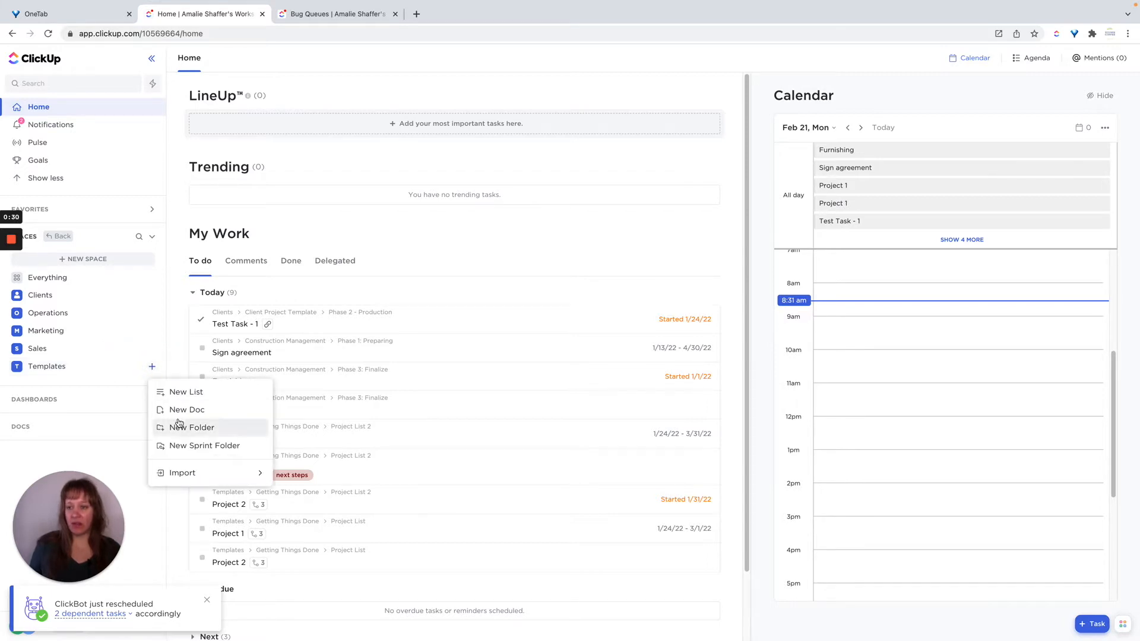
{"action": "left_click", "coordinate": [180, 427]}
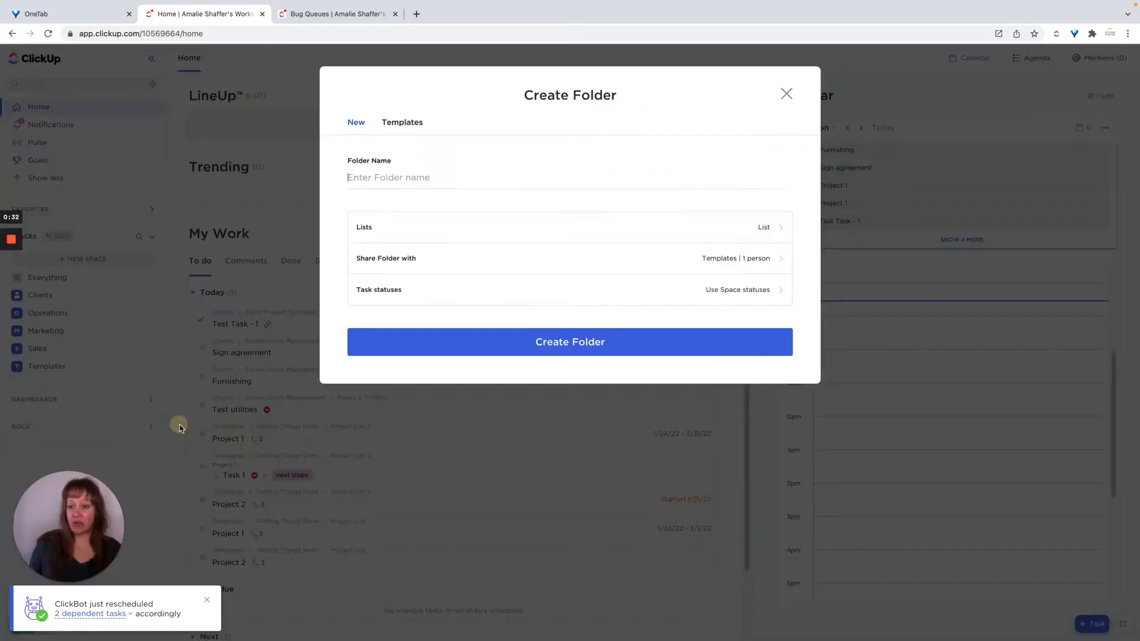
{"action": "left_click", "coordinate": [407, 125]}
{"action": "left_click", "coordinate": [334, 159]}
{"action": "scroll", "coordinate": [548, 329], "scroll_direction": "down", "scroll_amount": 3}
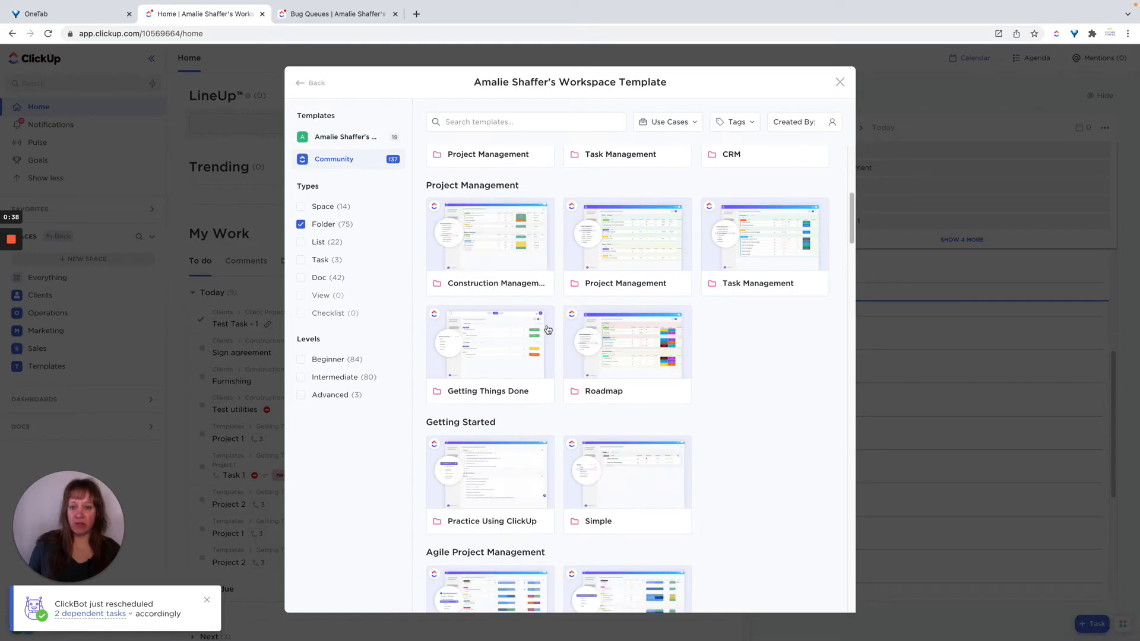
{"action": "scroll", "coordinate": [547, 330], "scroll_direction": "down", "scroll_amount": 4}
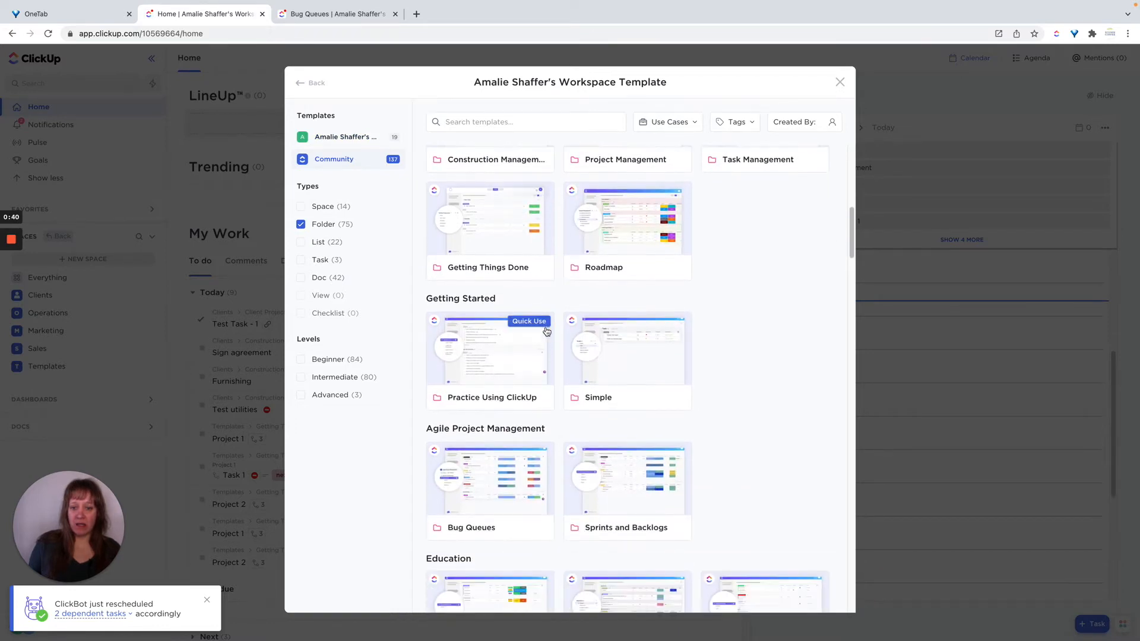
{"action": "left_click", "coordinate": [487, 491]}
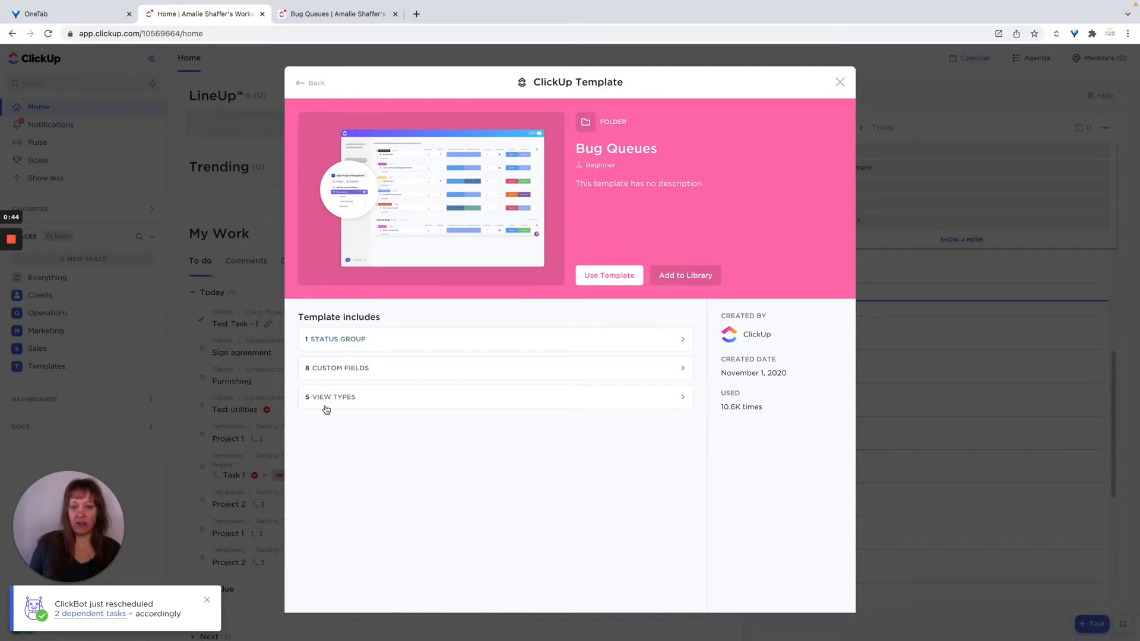
{"action": "left_click", "coordinate": [335, 371]}
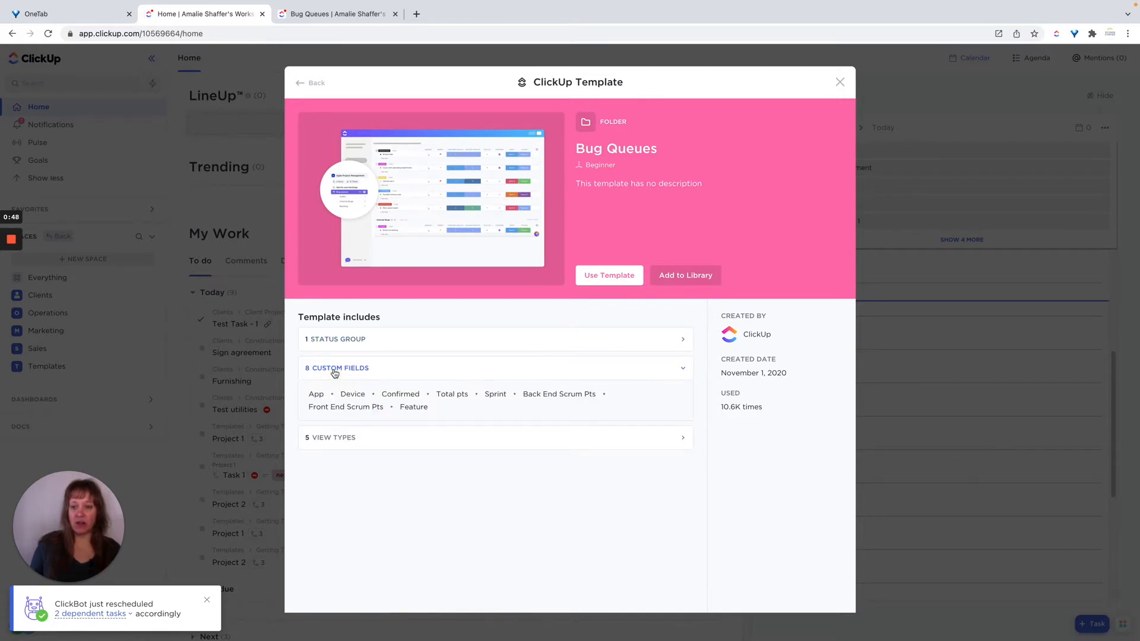
{"action": "left_click", "coordinate": [336, 441]}
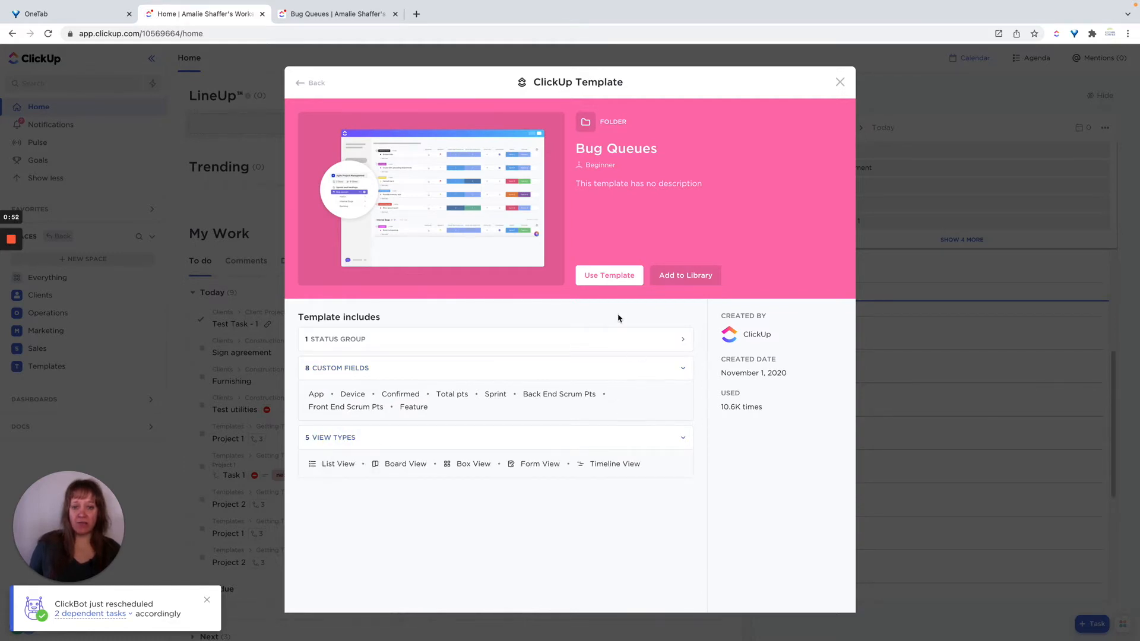
Use the template and name the new folder Bug Tracking.
{"action": "left_click", "coordinate": [609, 276]}
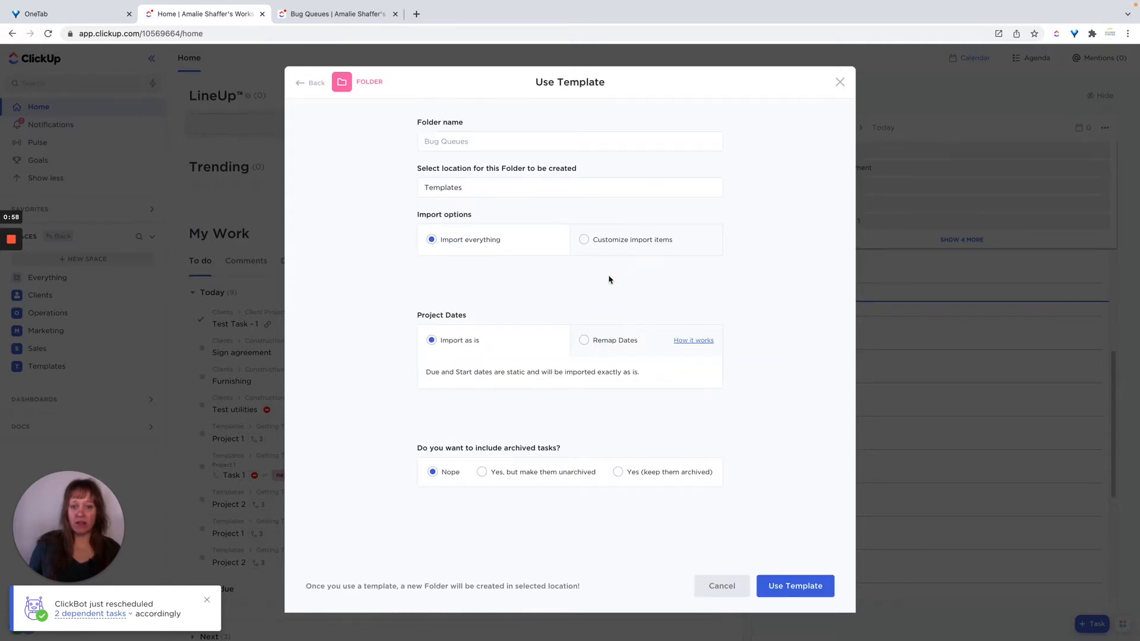
{"action": "left_click", "coordinate": [484, 142]}
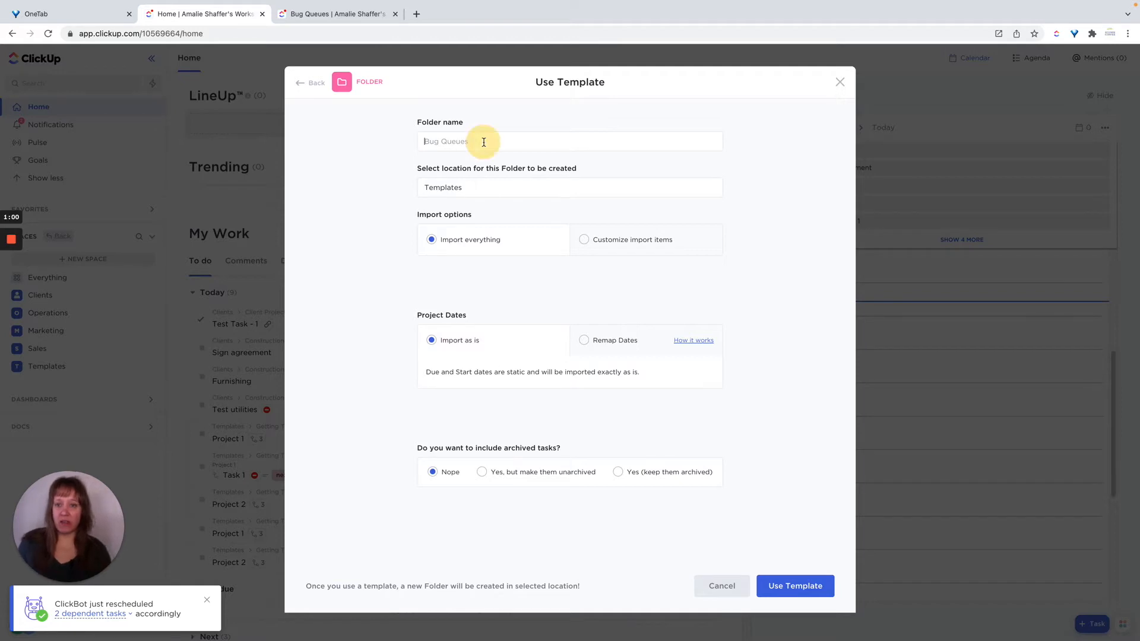
{"action": "type", "text": "Bug Tracking"}
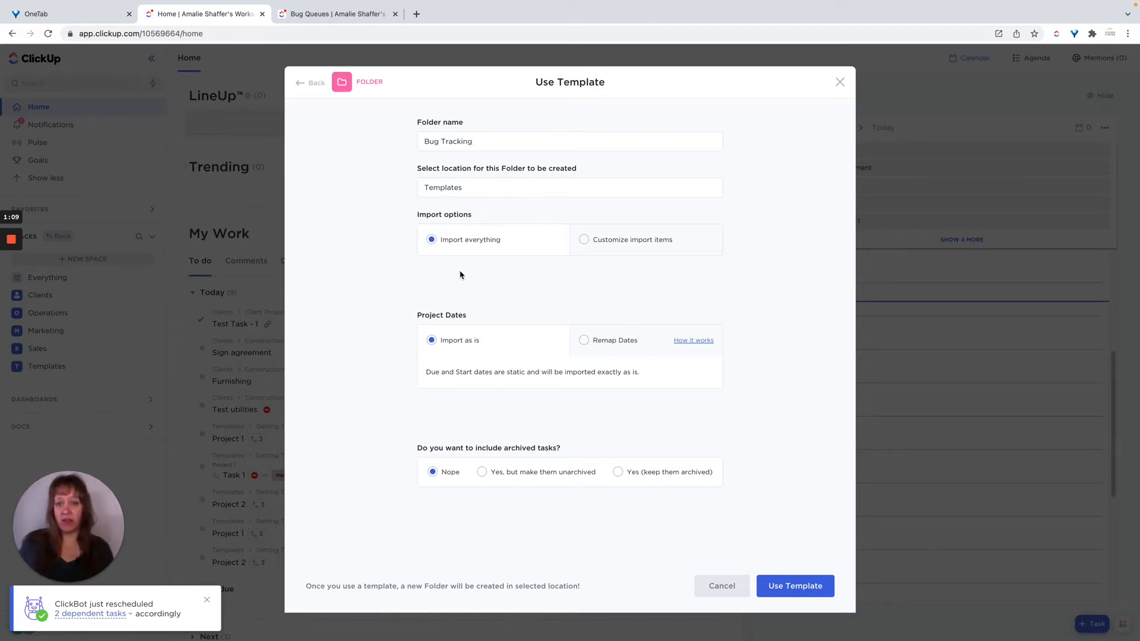
Remap the project dates to start today and turn on Skip Weekends.
{"action": "left_click", "coordinate": [587, 342]}
{"action": "left_click", "coordinate": [446, 466]}
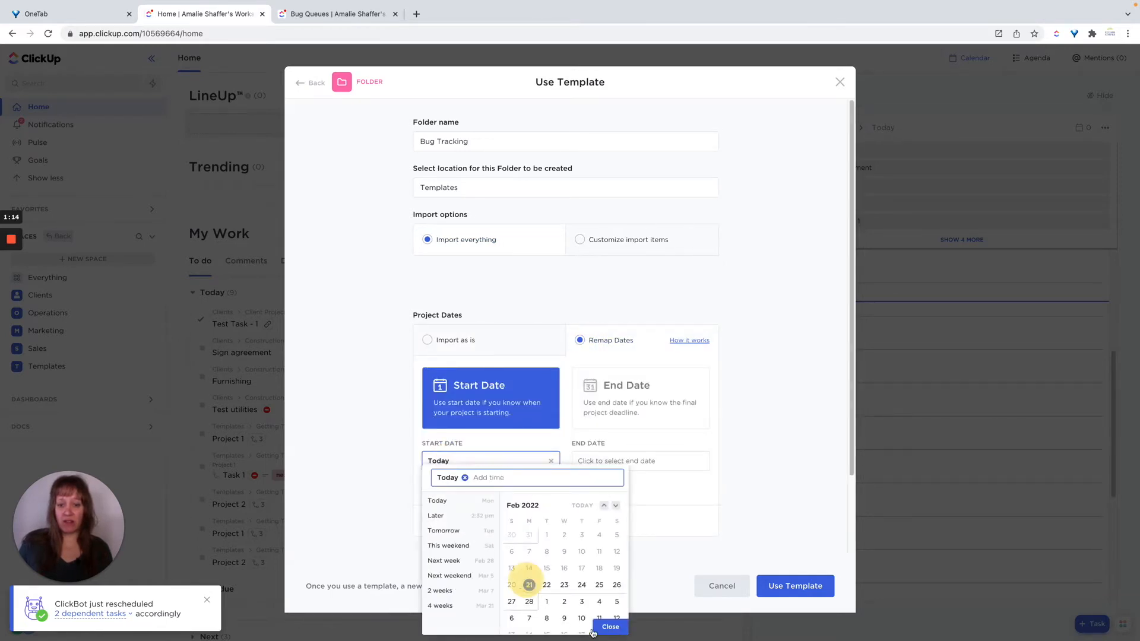
{"action": "left_click", "coordinate": [610, 626]}
{"action": "left_click", "coordinate": [427, 491]}
{"action": "scroll", "coordinate": [585, 505], "scroll_direction": "down", "scroll_amount": 3}
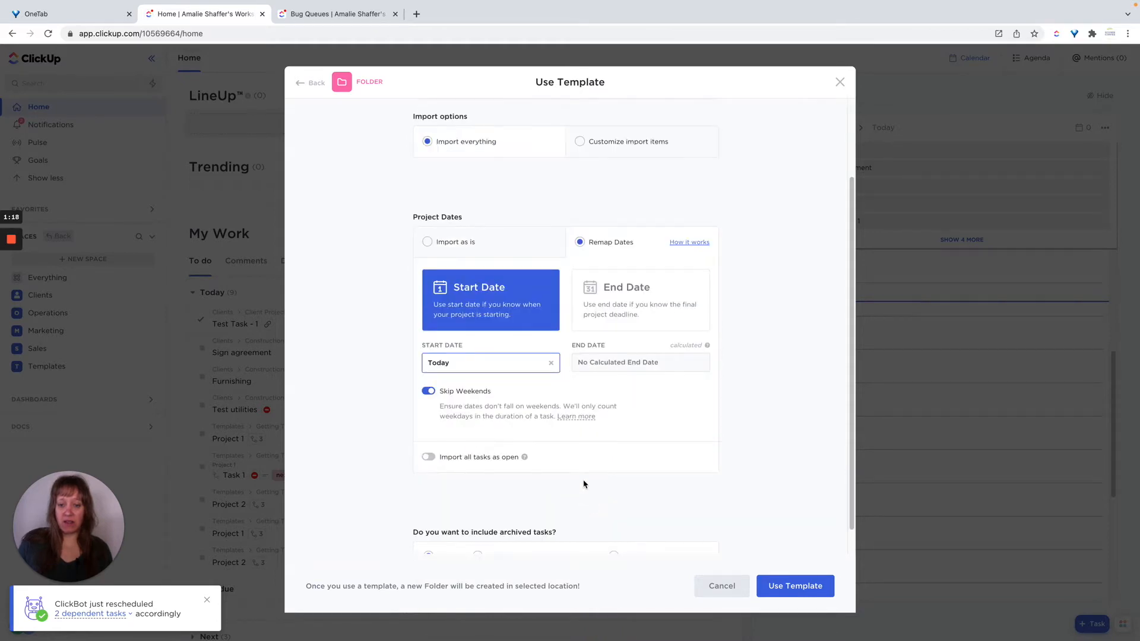
Turn on importing all tasks as open and create the folder from the template.
{"action": "left_click", "coordinate": [428, 457]}
{"action": "scroll", "coordinate": [644, 456], "scroll_direction": "down", "scroll_amount": 1}
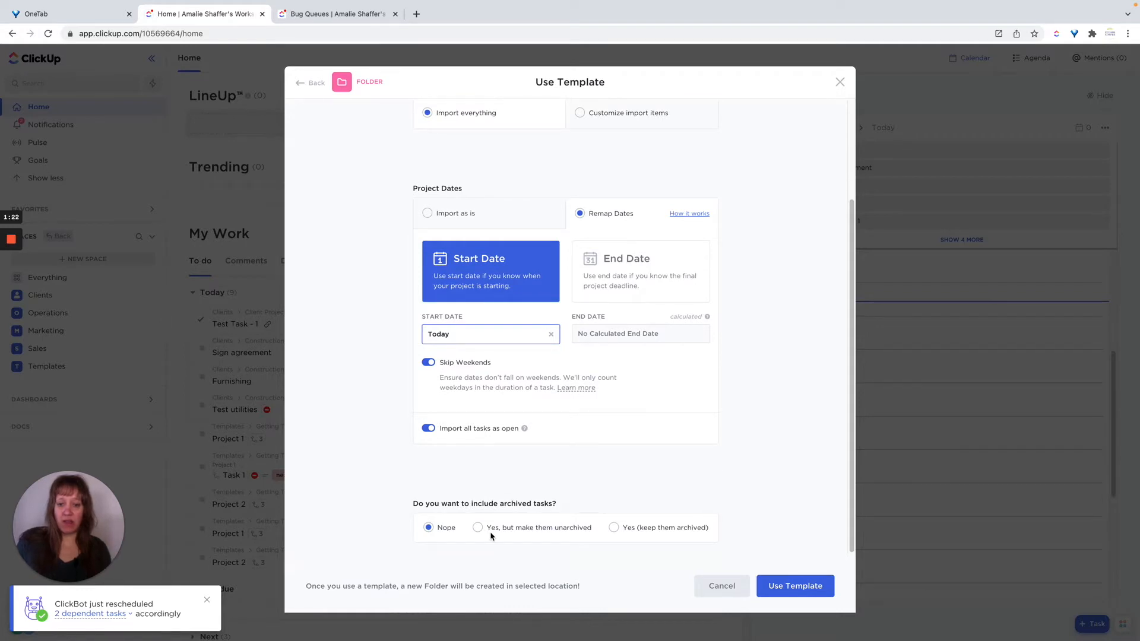
{"action": "left_click", "coordinate": [808, 590]}
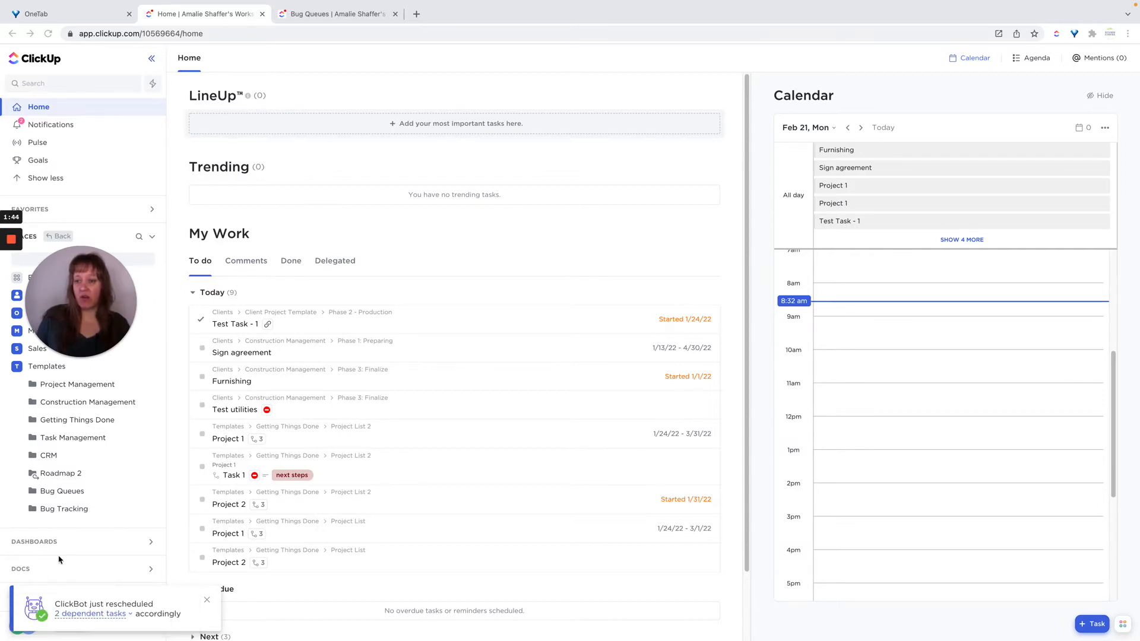
Open the Bug Tracking folder and examine the option lists of the Front End and Back End Scrum Pts fields.
{"action": "left_click", "coordinate": [66, 511]}
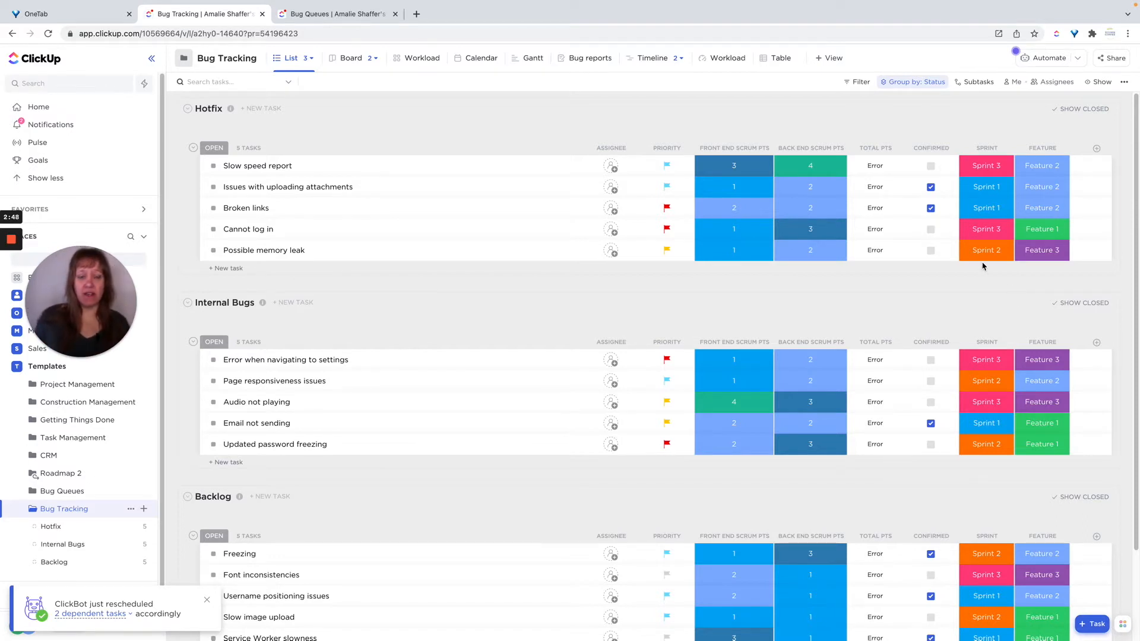
{"action": "left_click", "coordinate": [731, 167]}
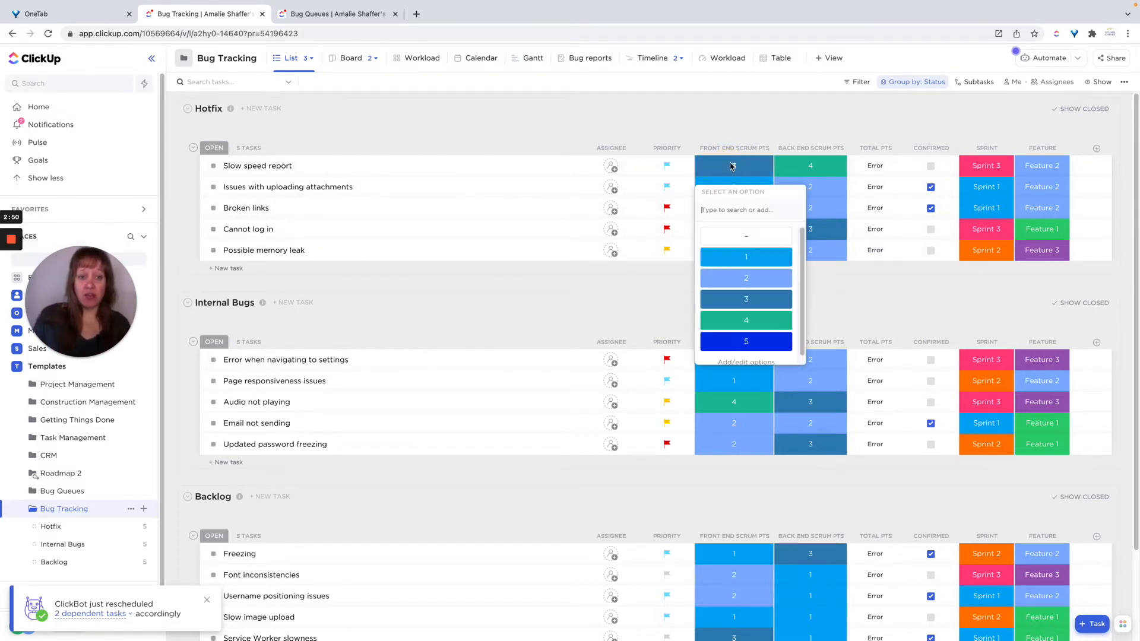
{"action": "scroll", "coordinate": [767, 266], "scroll_direction": "down", "scroll_amount": 1}
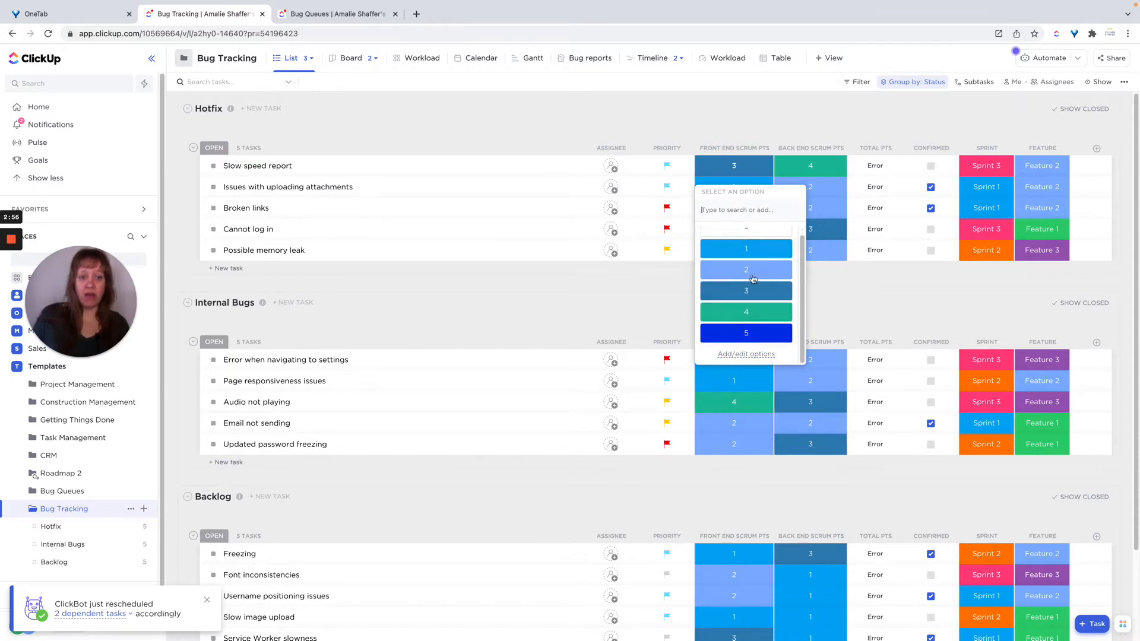
{"action": "left_click", "coordinate": [842, 322]}
{"action": "left_click", "coordinate": [805, 166]}
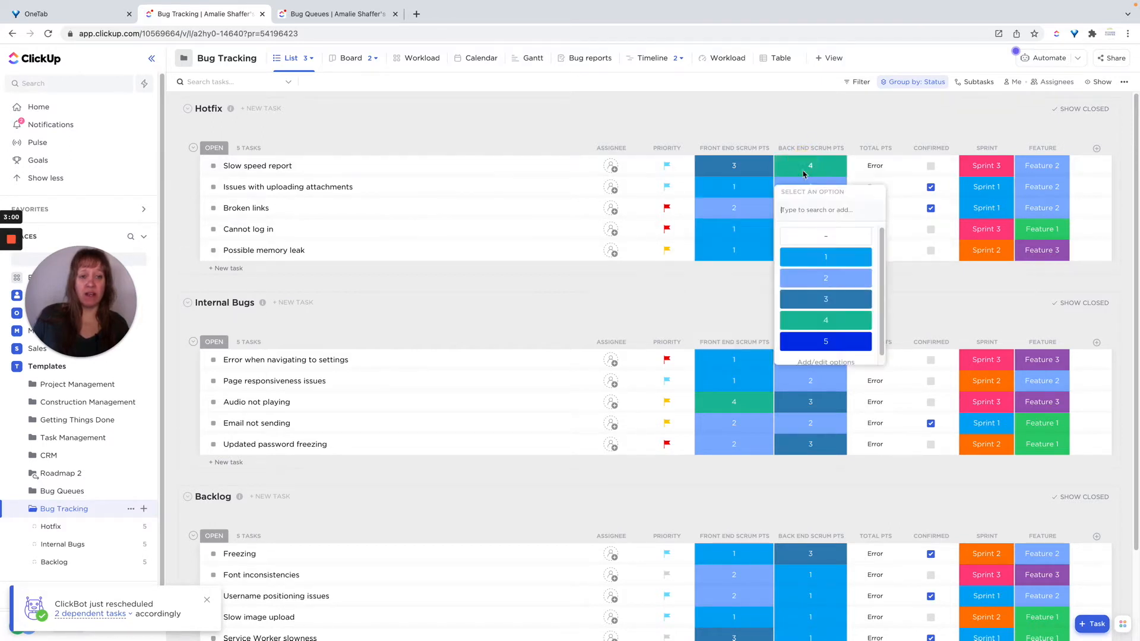
{"action": "scroll", "coordinate": [822, 354], "scroll_direction": "down", "scroll_amount": 1}
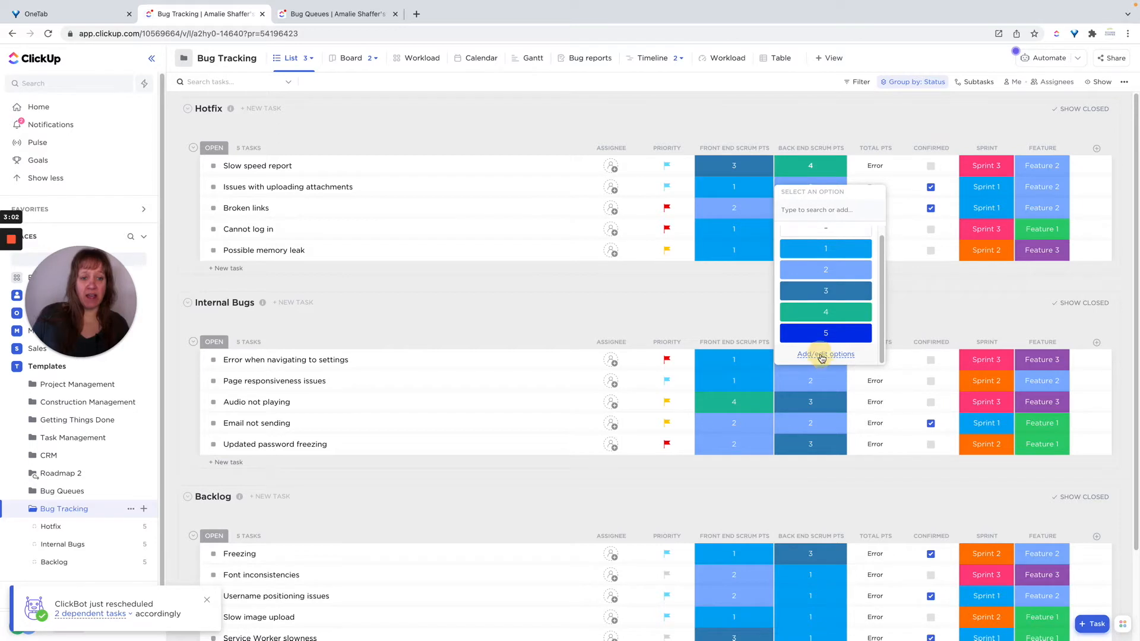
{"action": "left_click", "coordinate": [822, 355]}
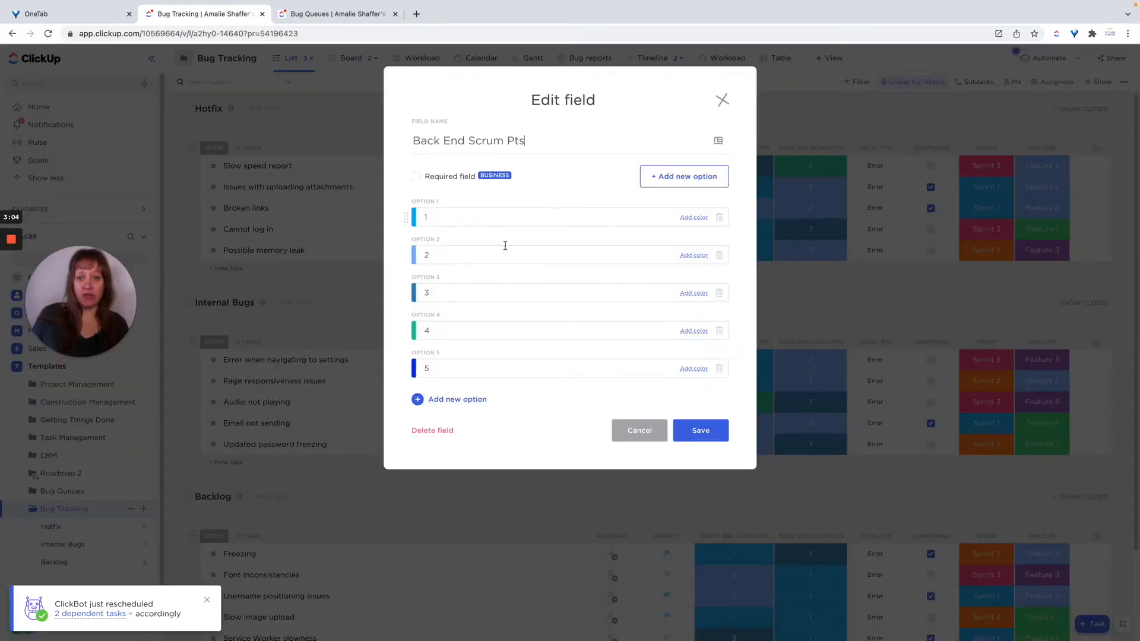
{"action": "left_click", "coordinate": [723, 100]}
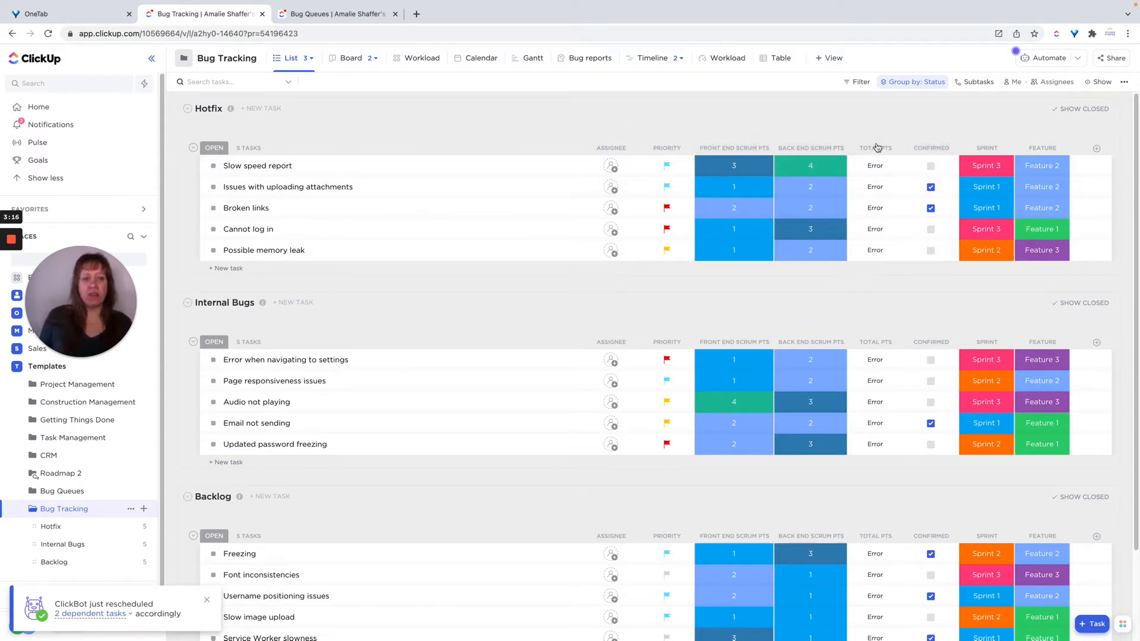
Set the Total pts formula to Front End Scrum Pts plus Back End Scrum Pts and calculate it.
{"action": "left_click", "coordinate": [875, 168]}
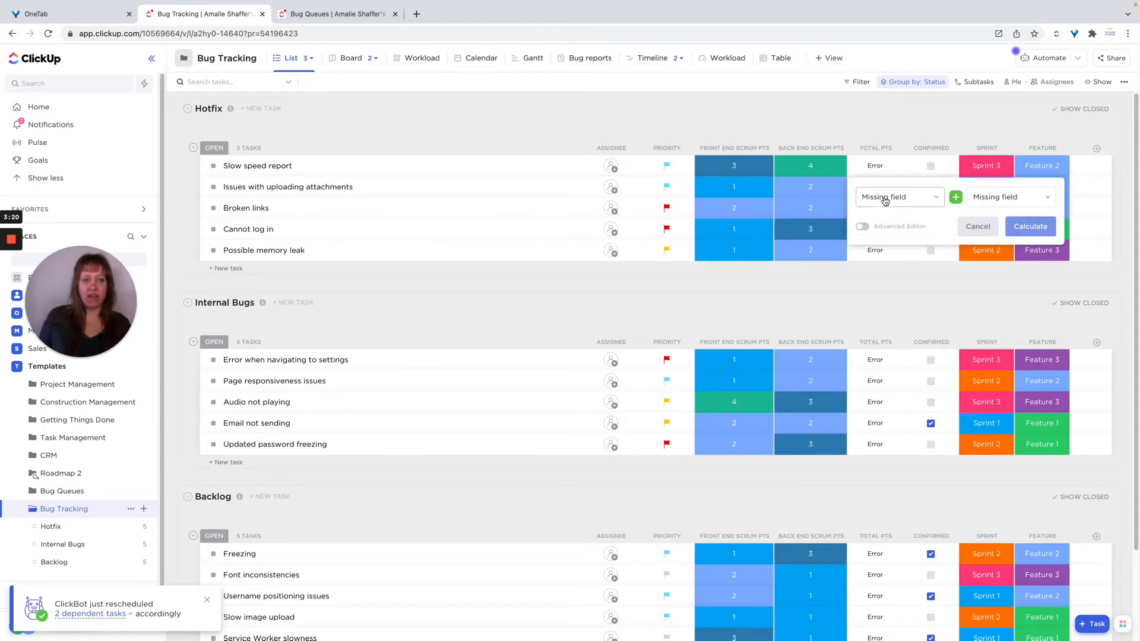
{"action": "left_click", "coordinate": [885, 199]}
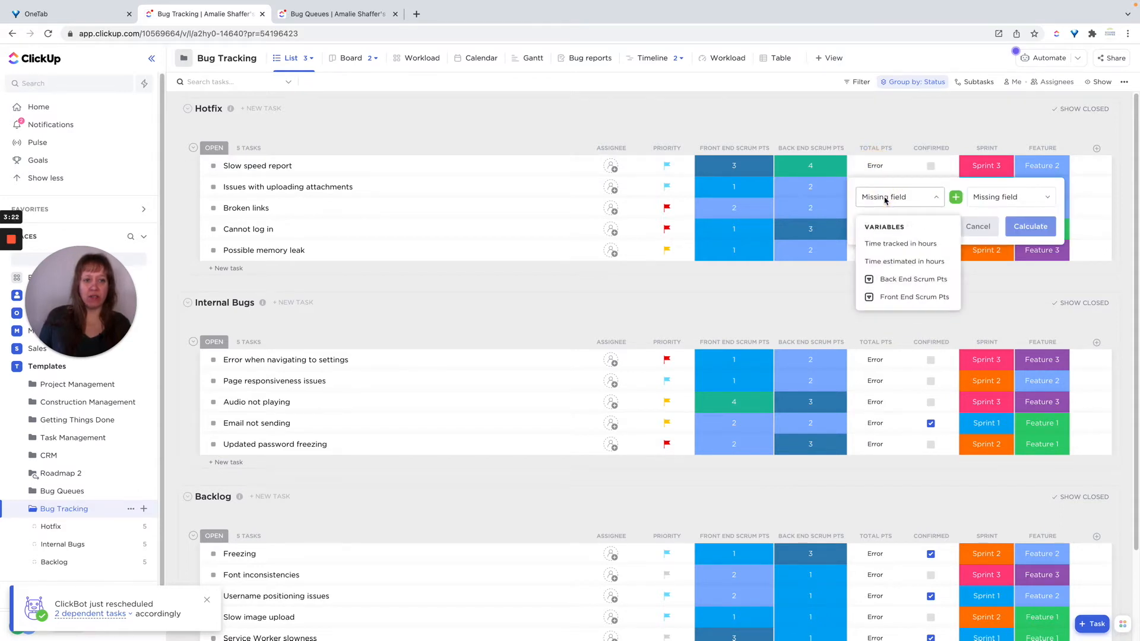
{"action": "left_click", "coordinate": [889, 300]}
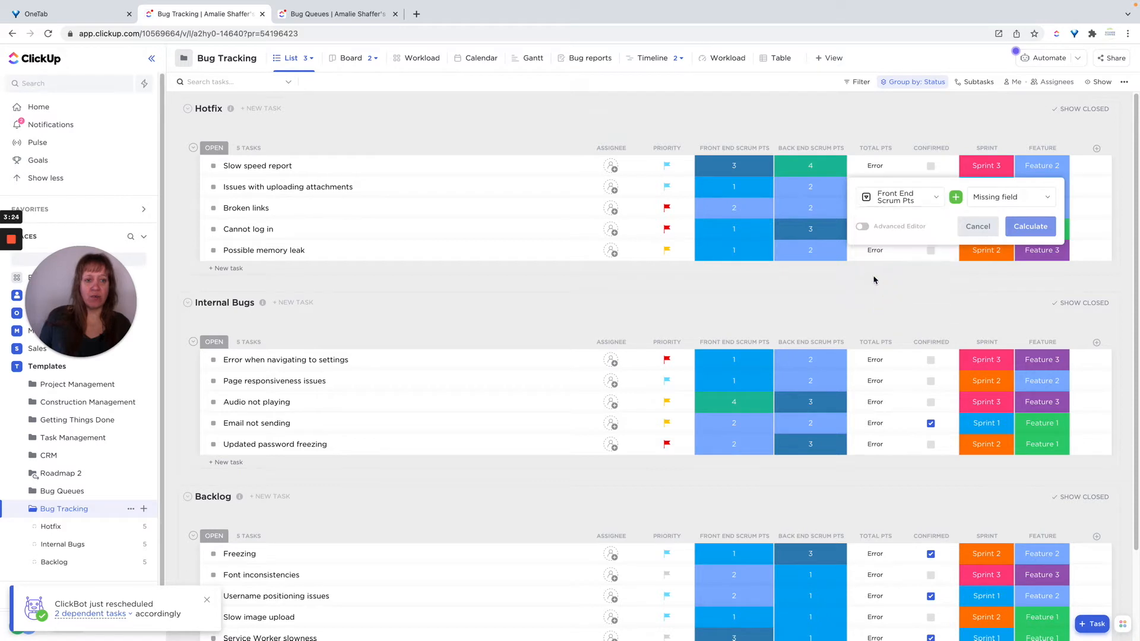
{"action": "left_click", "coordinate": [1015, 198]}
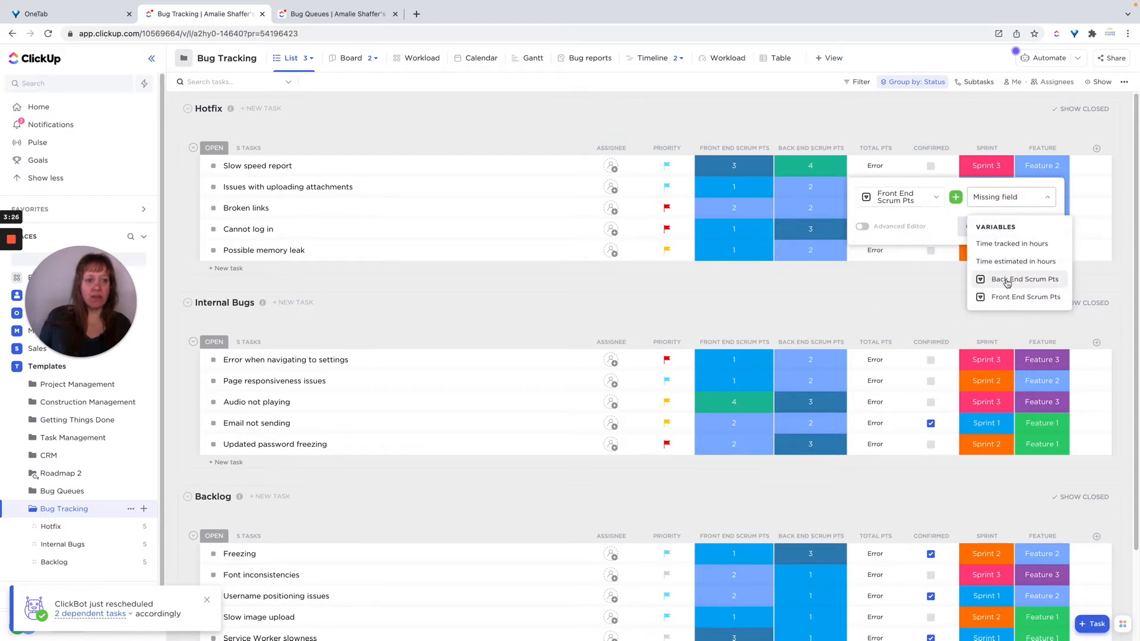
{"action": "left_click", "coordinate": [1009, 279]}
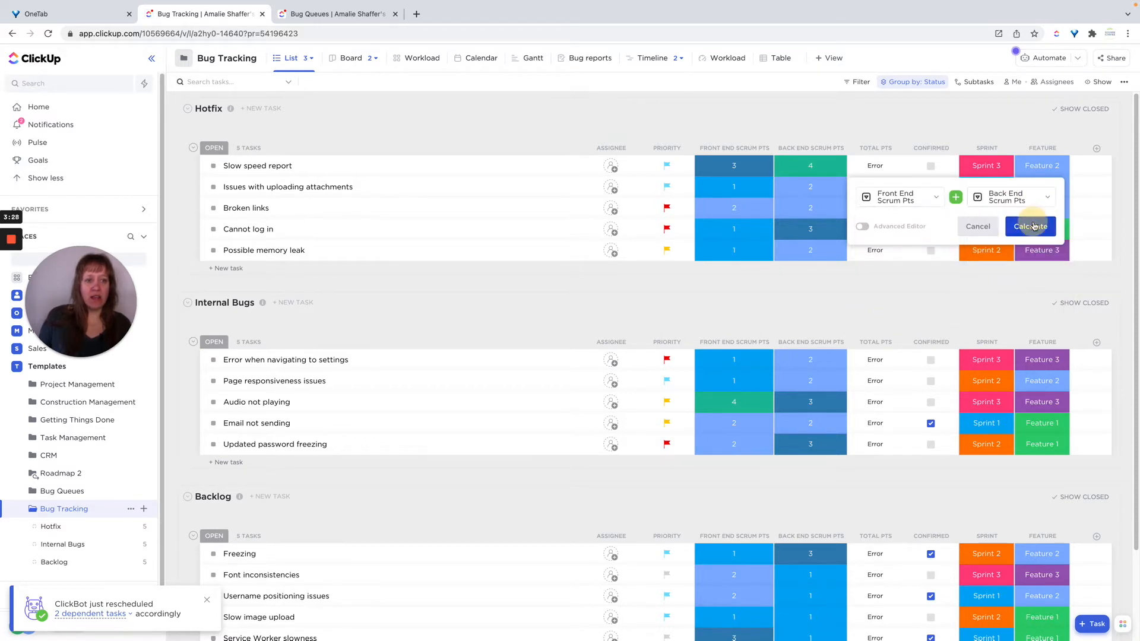
{"action": "left_click", "coordinate": [1033, 225]}
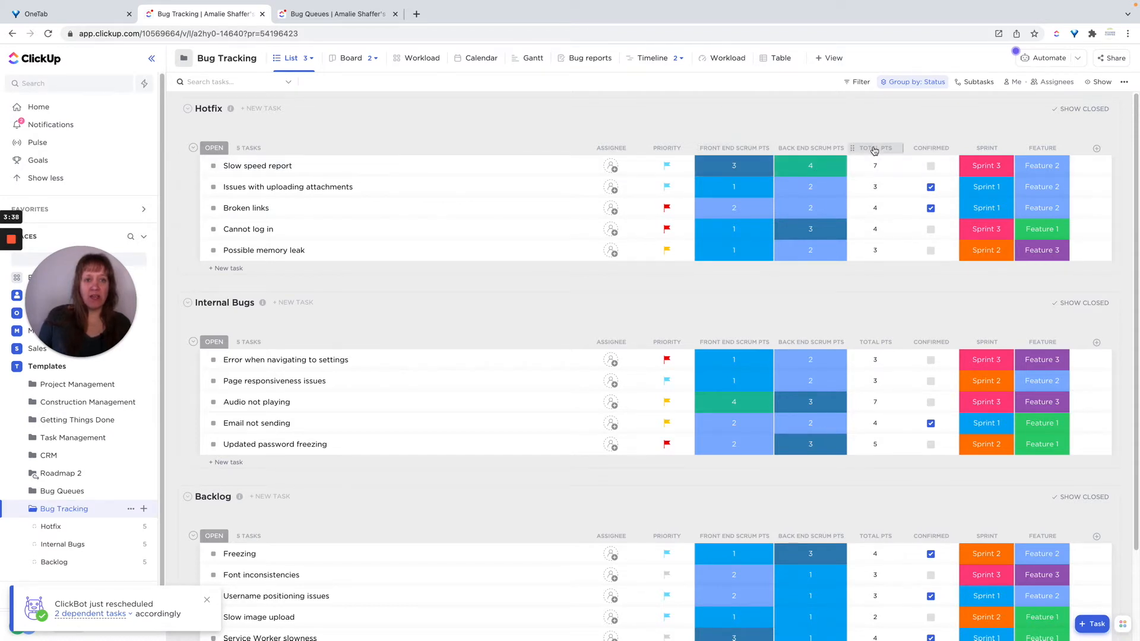
Add a new Formula column named Test to the list.
{"action": "left_click", "coordinate": [1096, 149]}
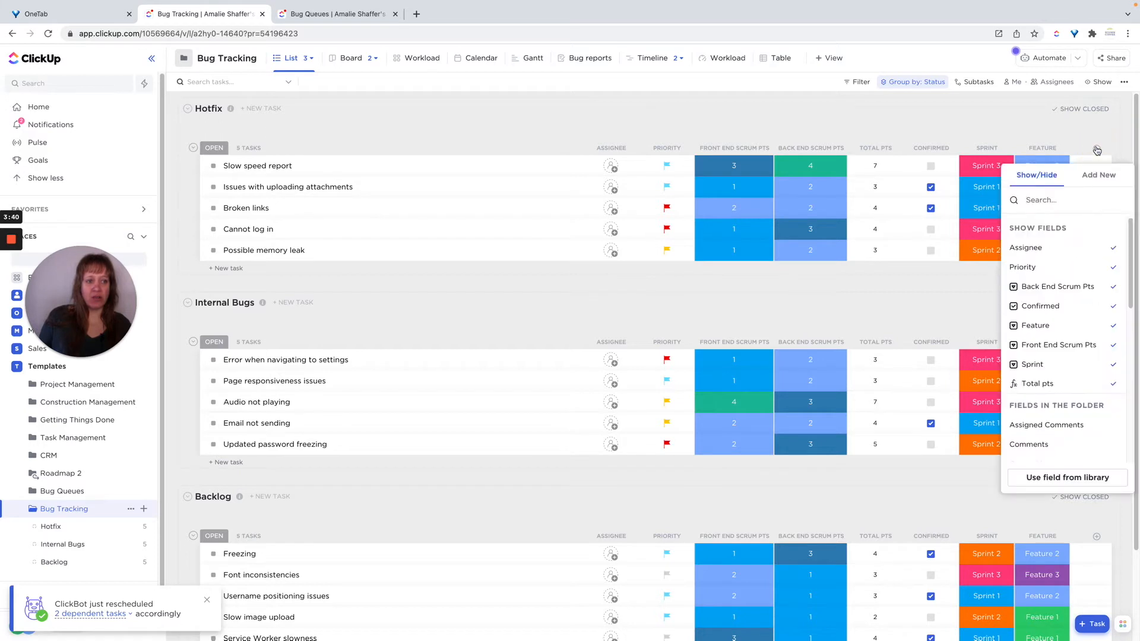
{"action": "left_click", "coordinate": [1095, 182]}
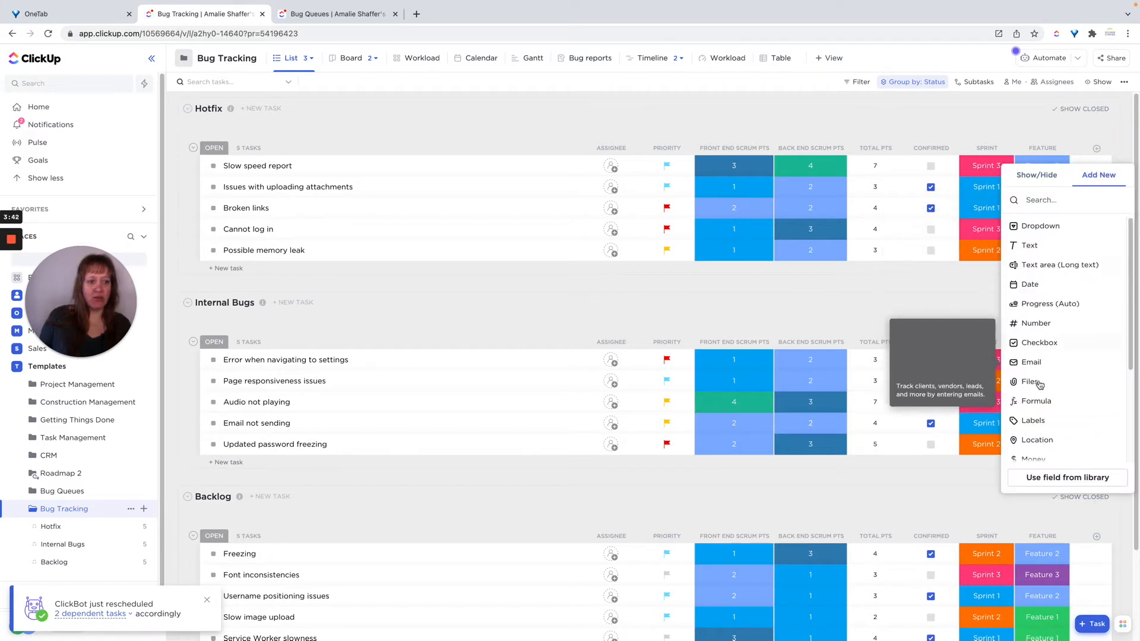
{"action": "left_click", "coordinate": [1037, 402]}
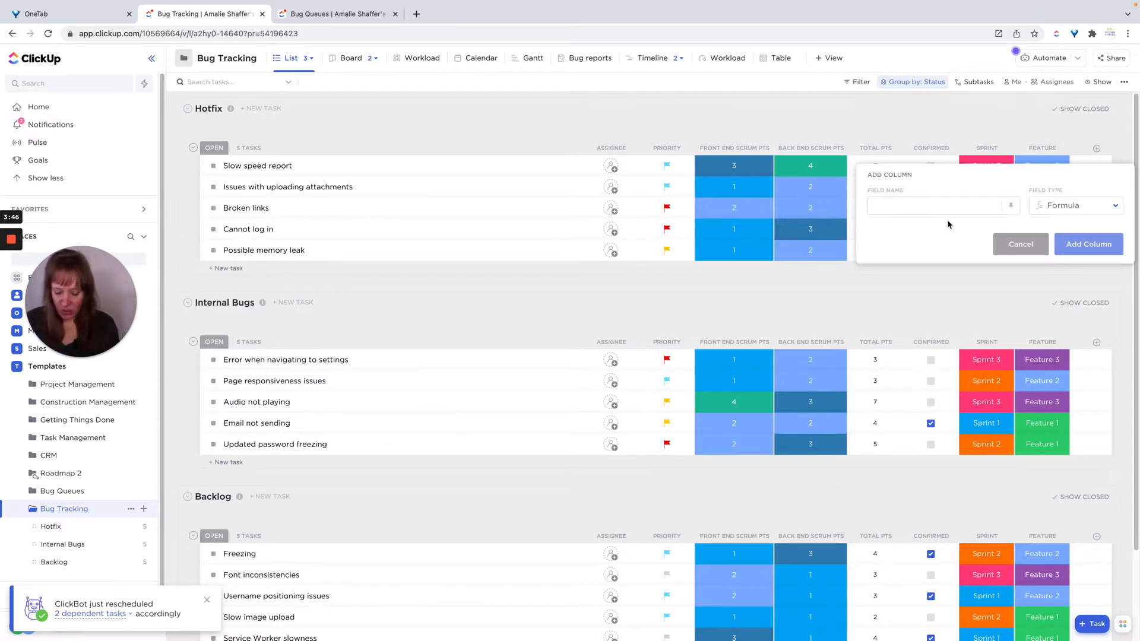
{"action": "type", "text": "Tset"}
{"action": "key", "text": "BackSpace"}
{"action": "key", "text": "BackSpace"}
{"action": "type", "text": "est"}
{"action": "key", "text": "BackSpace"}
{"action": "key", "text": "BackSpace"}
{"action": "key", "text": "BackSpace"}
{"action": "type", "text": "est"}
{"action": "left_click", "coordinate": [1094, 256]}
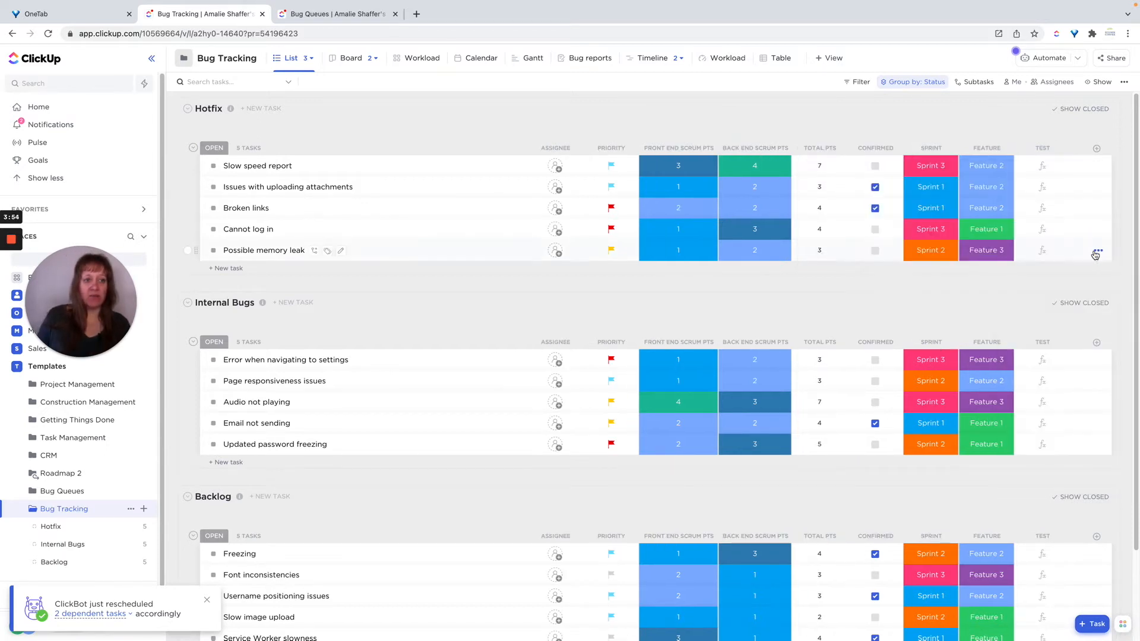
{"action": "left_click", "coordinate": [1041, 167]}
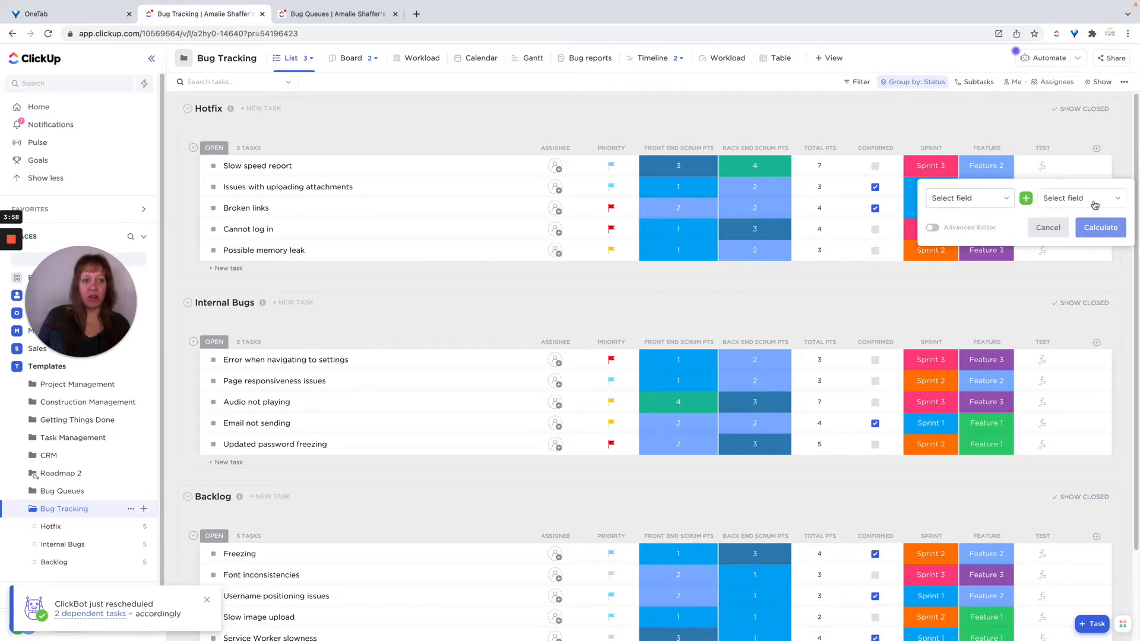
{"action": "left_click", "coordinate": [1028, 201]}
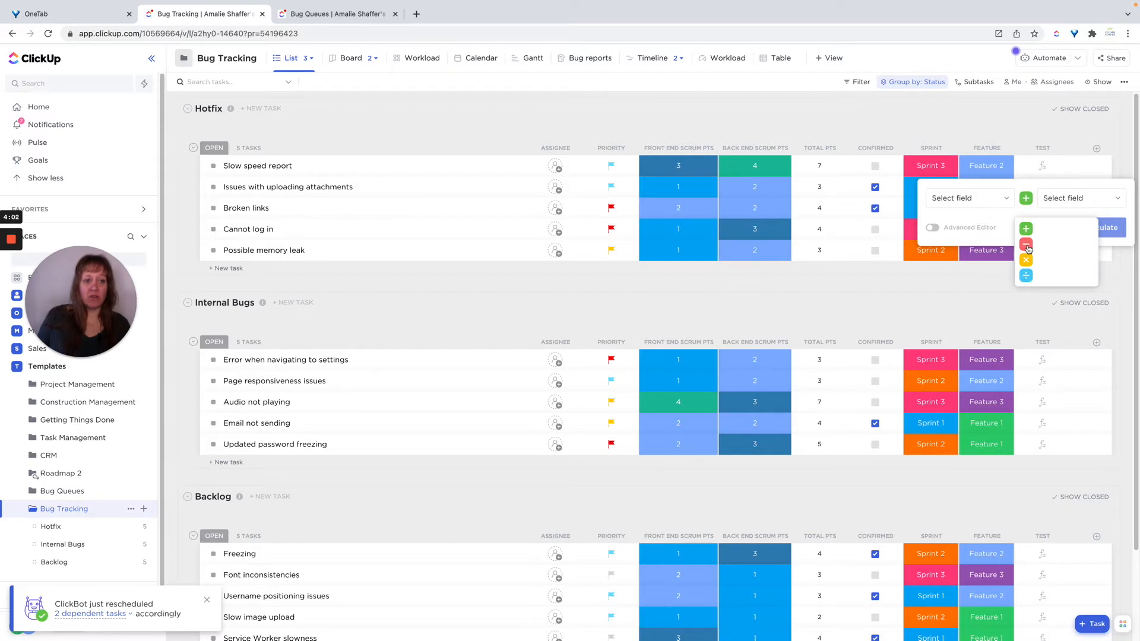
{"action": "left_click", "coordinate": [988, 228]}
{"action": "left_click", "coordinate": [1043, 229]}
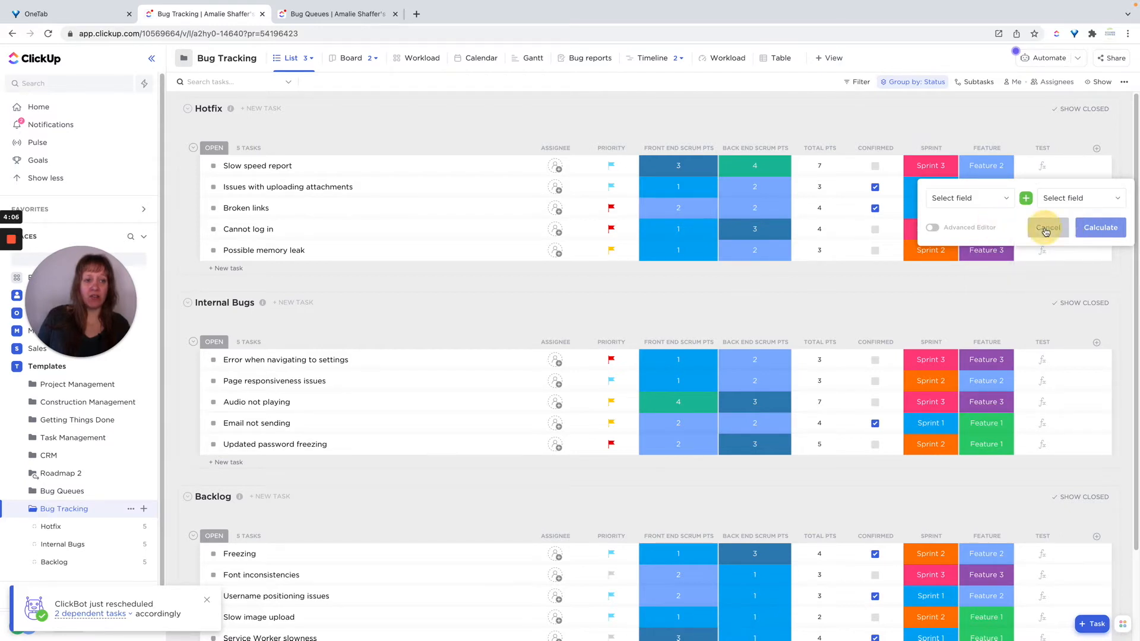
Delete the Test formula column, removing it from the folder only.
{"action": "left_click", "coordinate": [1044, 149]}
{"action": "left_click", "coordinate": [1062, 320]}
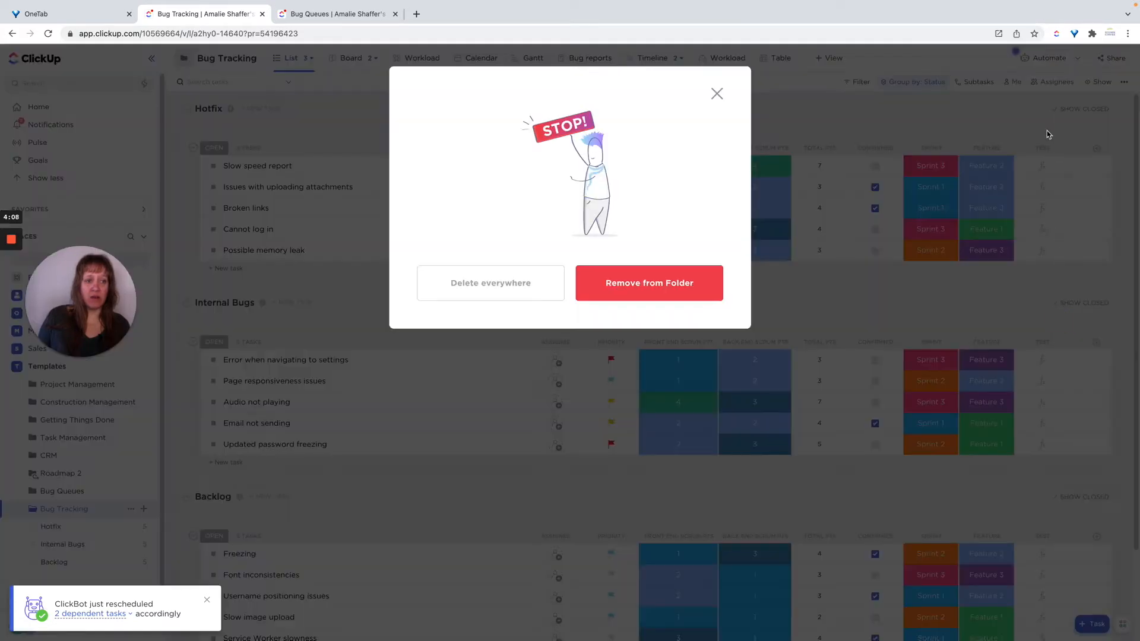
{"action": "left_click", "coordinate": [707, 284]}
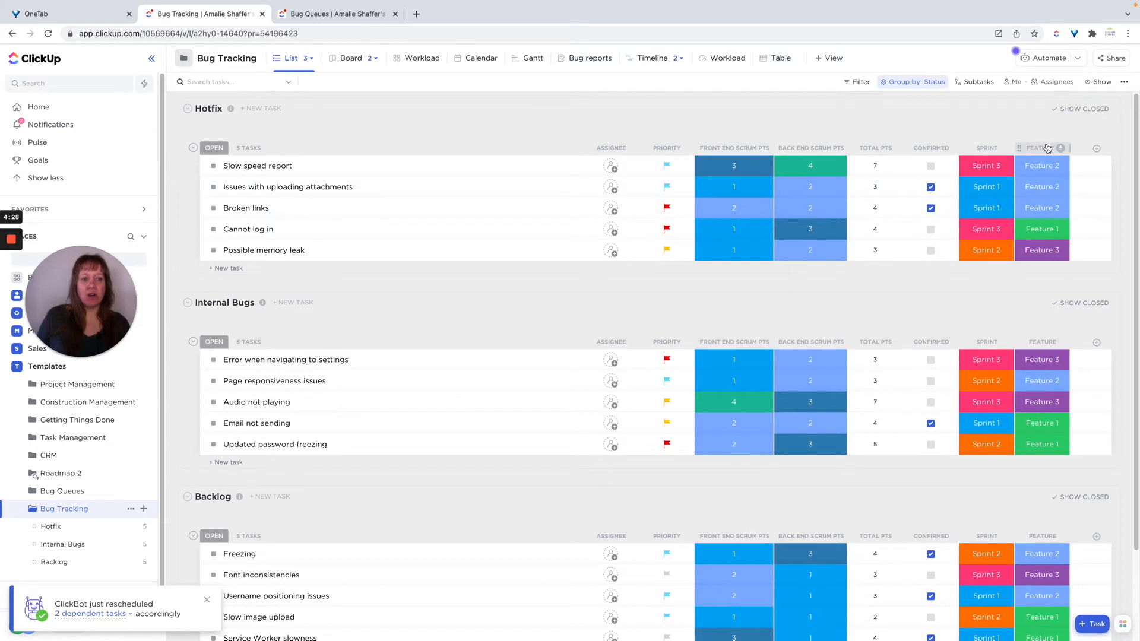
Examine the Feature options and the App and Device field options inside the Slow speed report task.
{"action": "left_click", "coordinate": [1043, 166]}
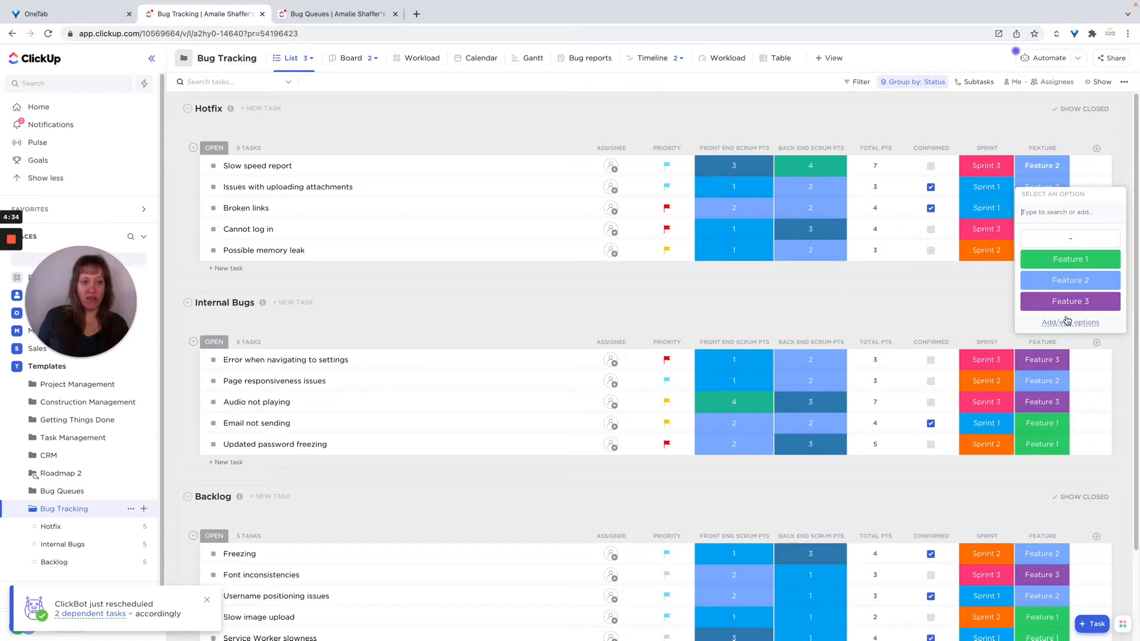
{"action": "left_click", "coordinate": [596, 317]}
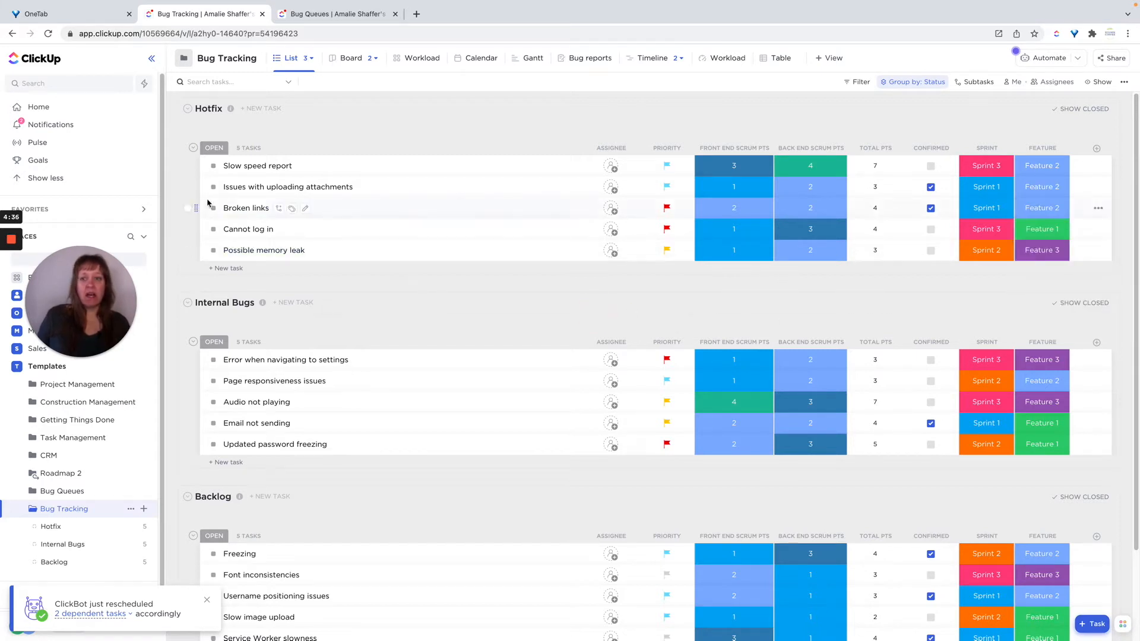
{"action": "left_click", "coordinate": [274, 166]}
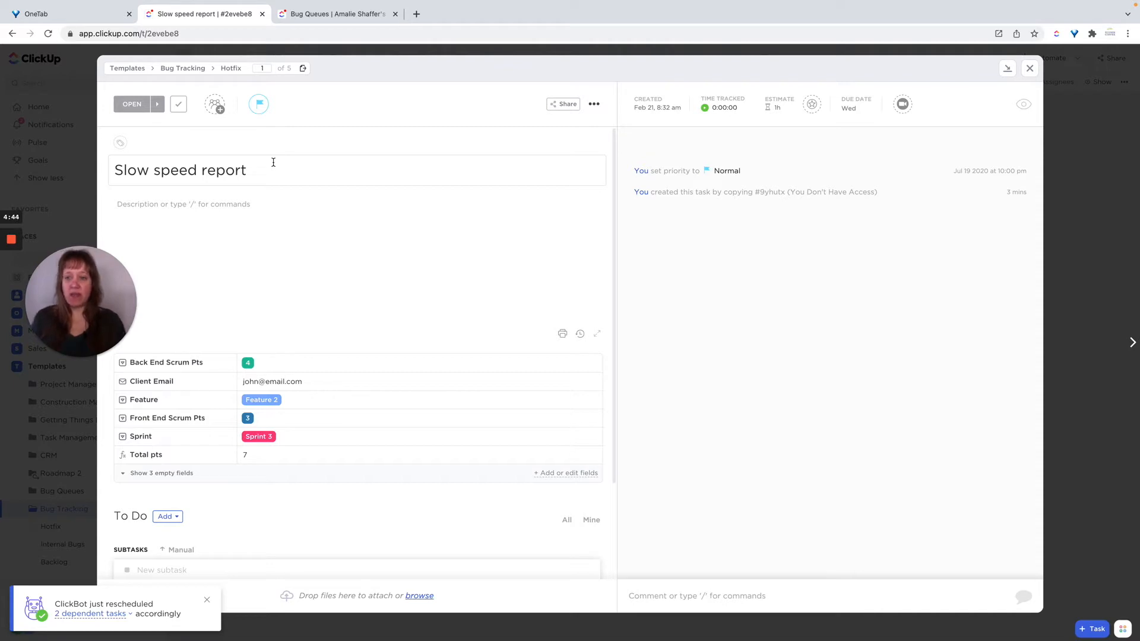
{"action": "left_click", "coordinate": [166, 473]}
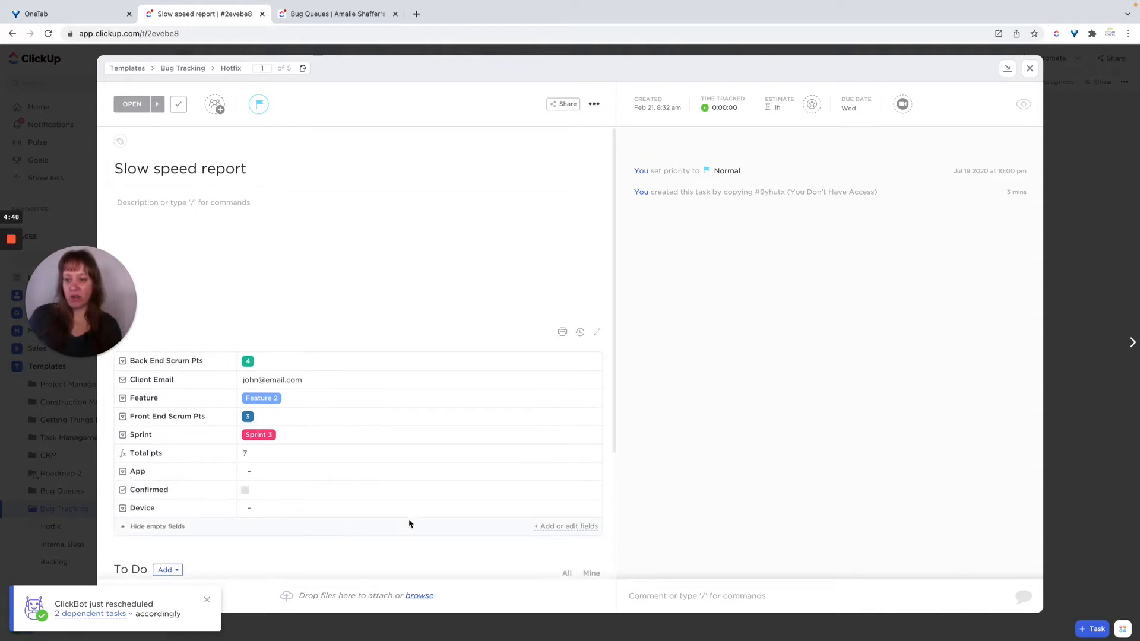
{"action": "scroll", "coordinate": [410, 524], "scroll_direction": "down", "scroll_amount": 2}
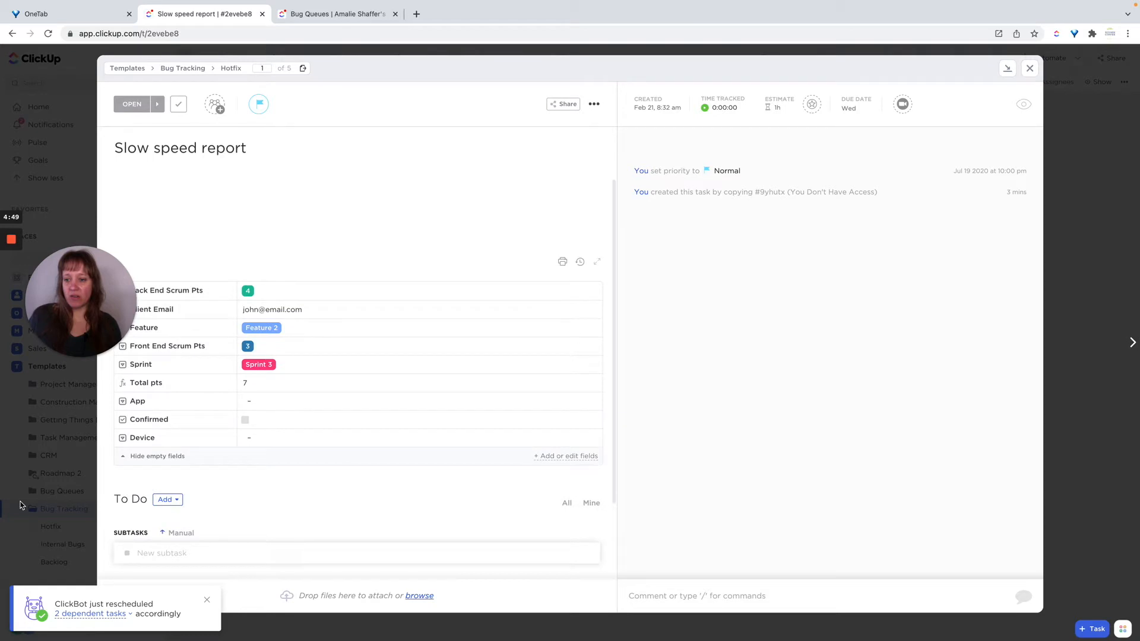
{"action": "left_click", "coordinate": [281, 404]}
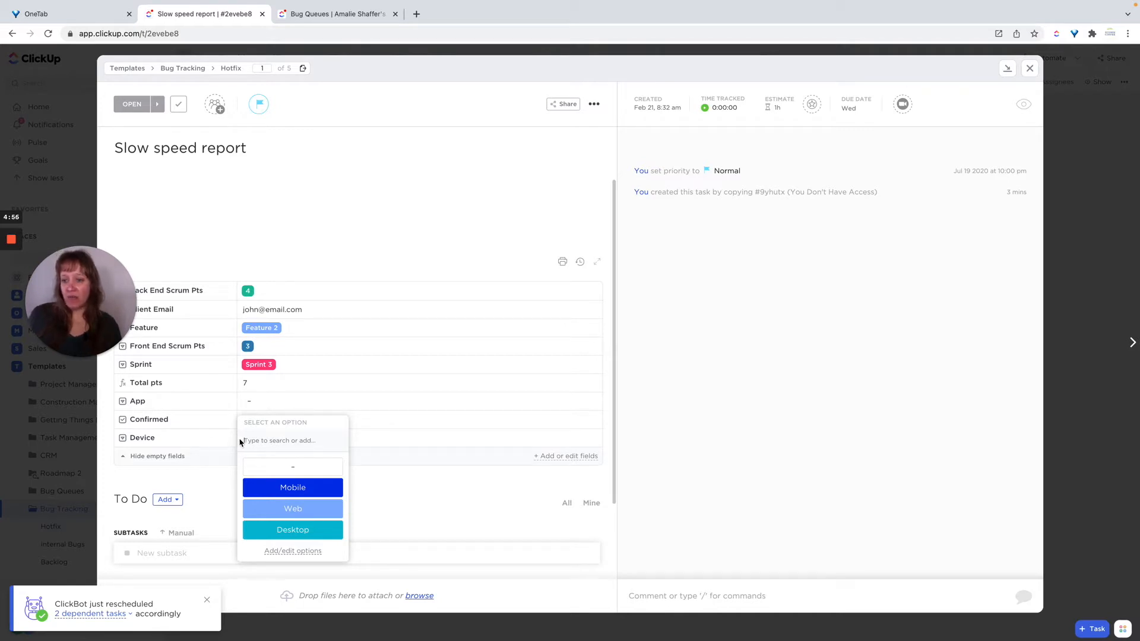
{"action": "left_click", "coordinate": [377, 443]}
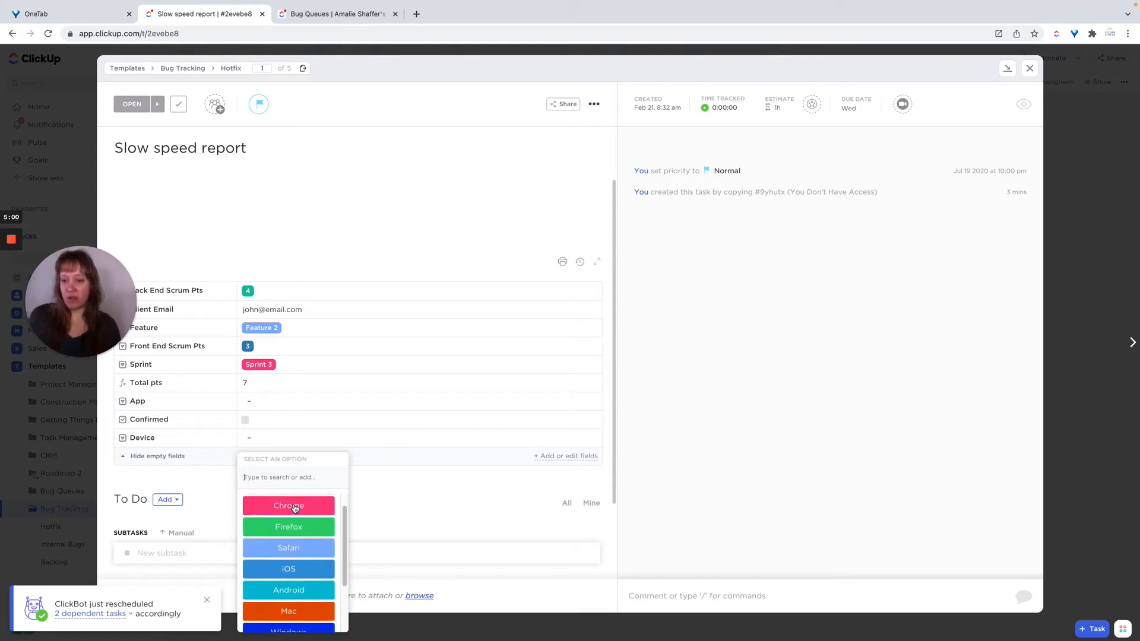
{"action": "scroll", "coordinate": [291, 509], "scroll_direction": "down", "scroll_amount": 3}
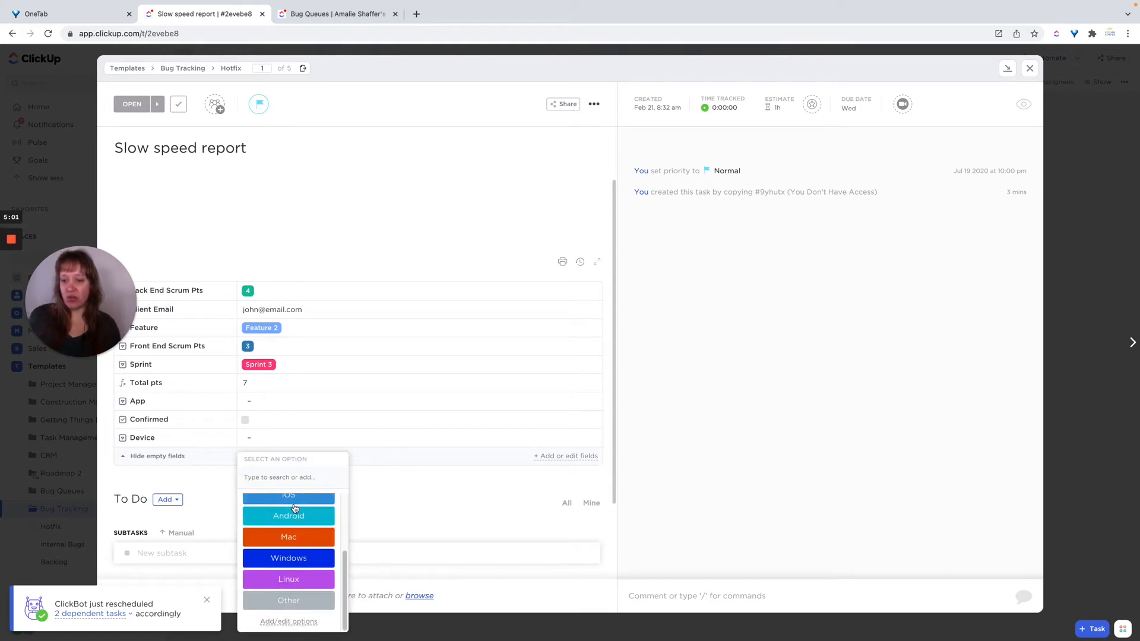
{"action": "left_click", "coordinate": [392, 515]}
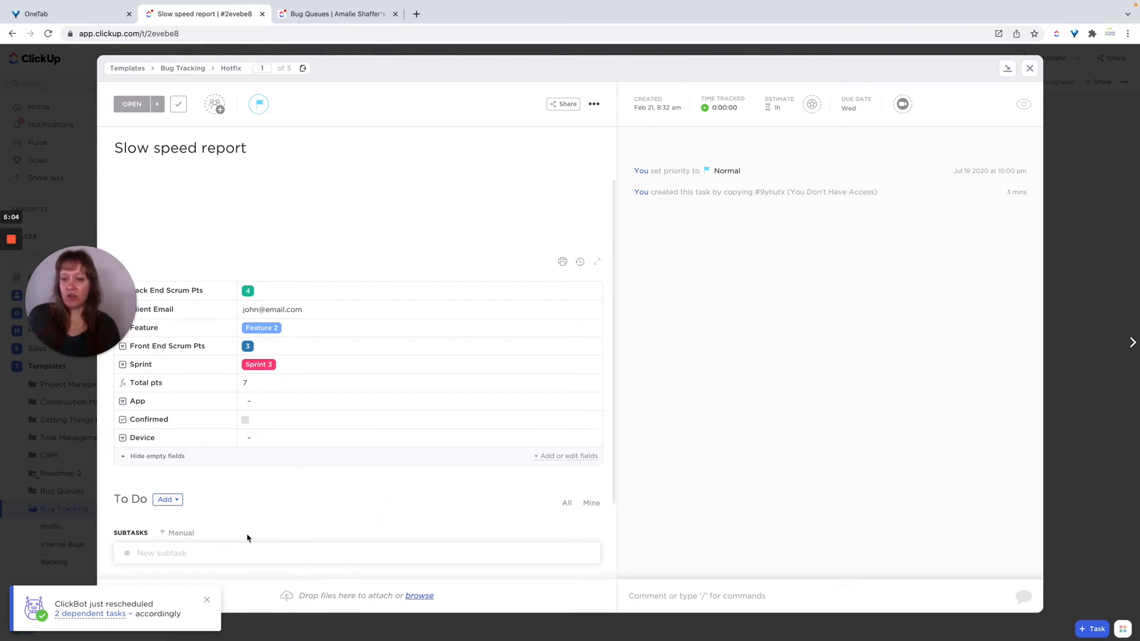
{"action": "left_click", "coordinate": [206, 599]}
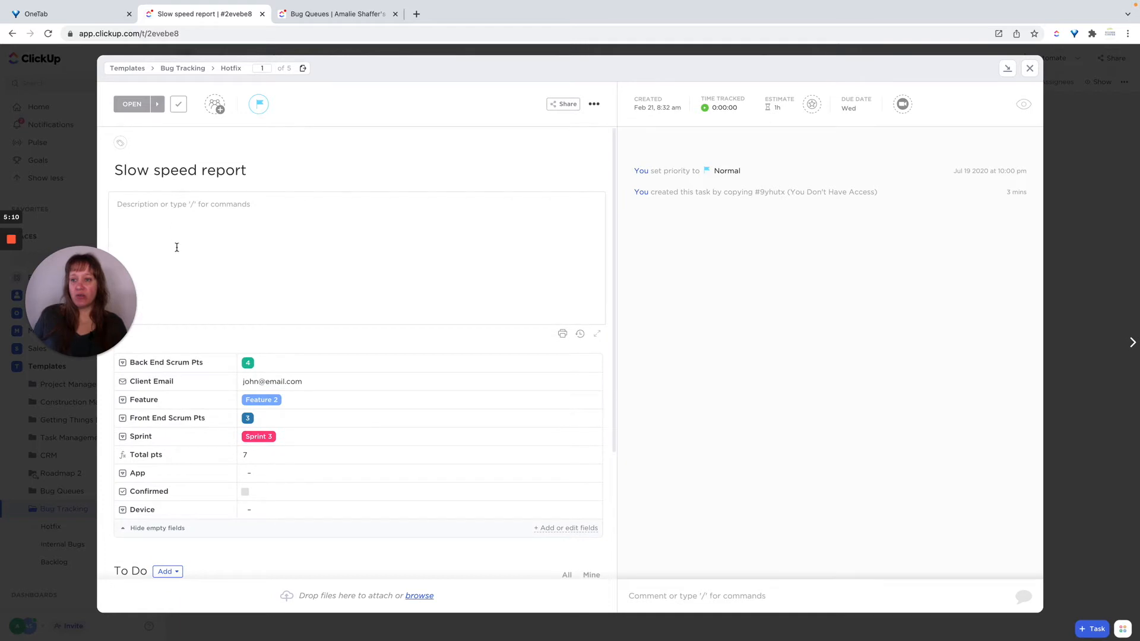
{"action": "left_click", "coordinate": [144, 204]}
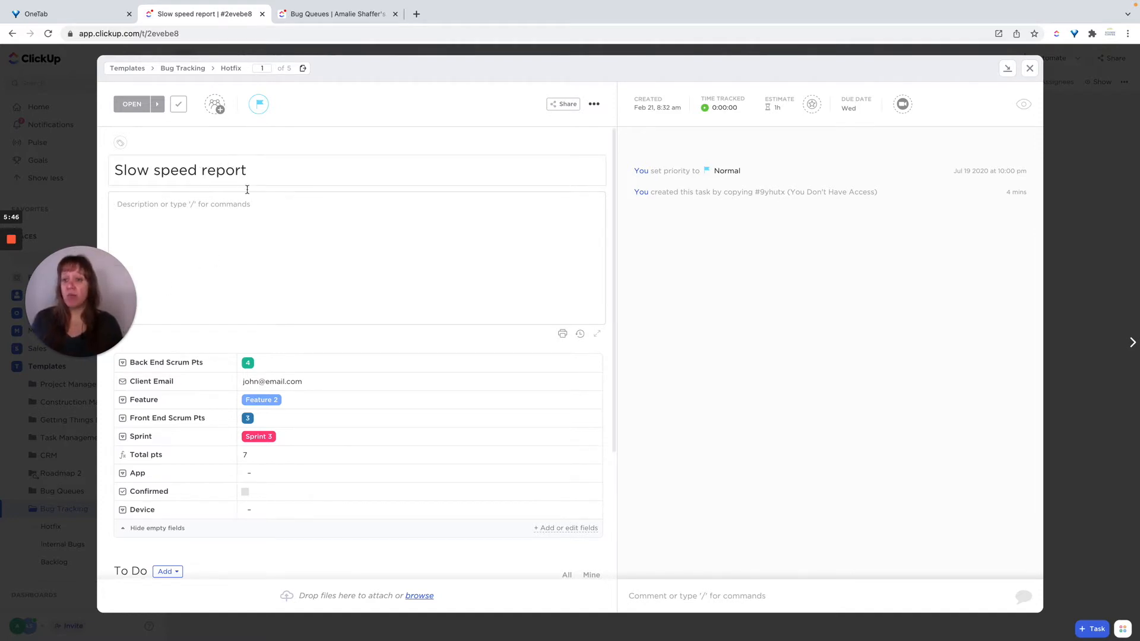
{"action": "left_click", "coordinate": [1030, 71]}
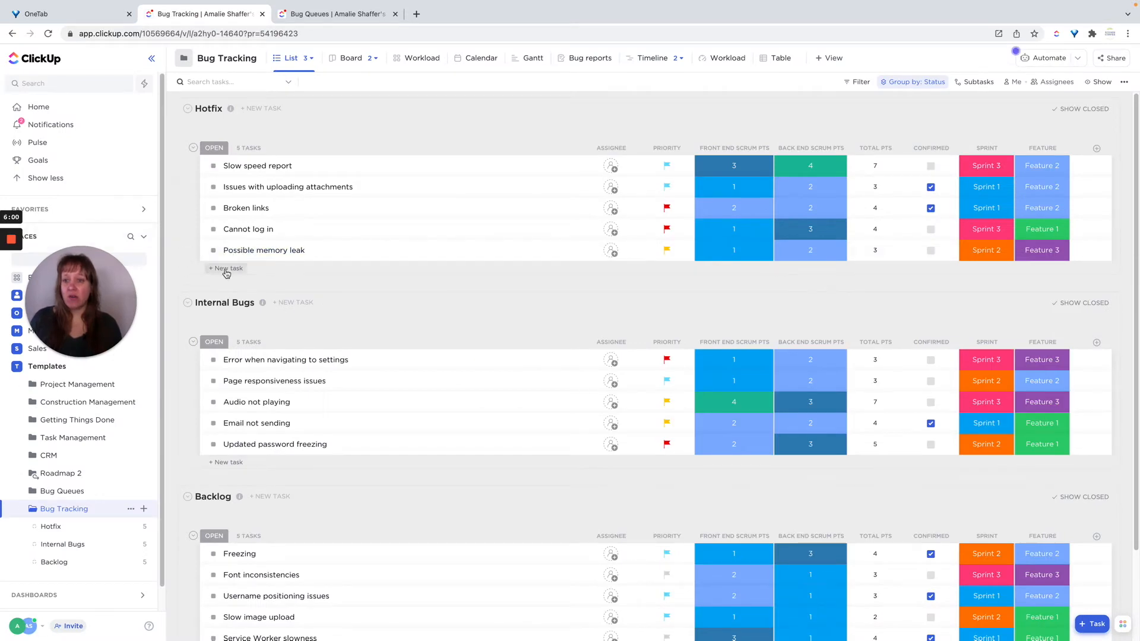
Add a new task named Template Task to the Hotfix list.
{"action": "left_click", "coordinate": [226, 270]}
{"action": "type", "text": "Te"}
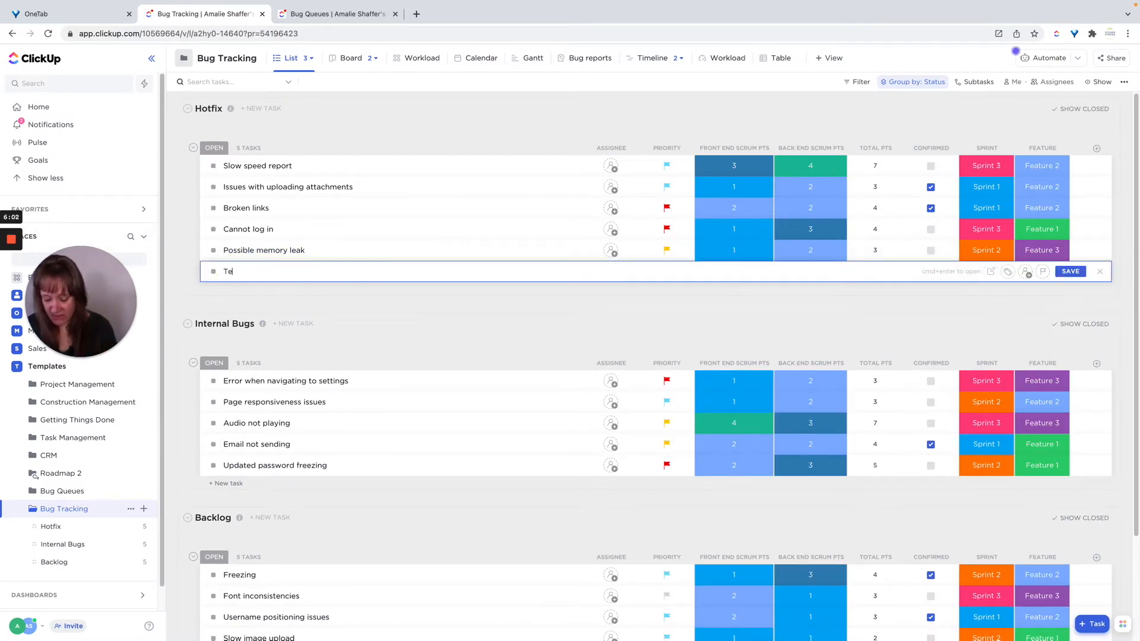
{"action": "type", "text": "mplate TAS"}
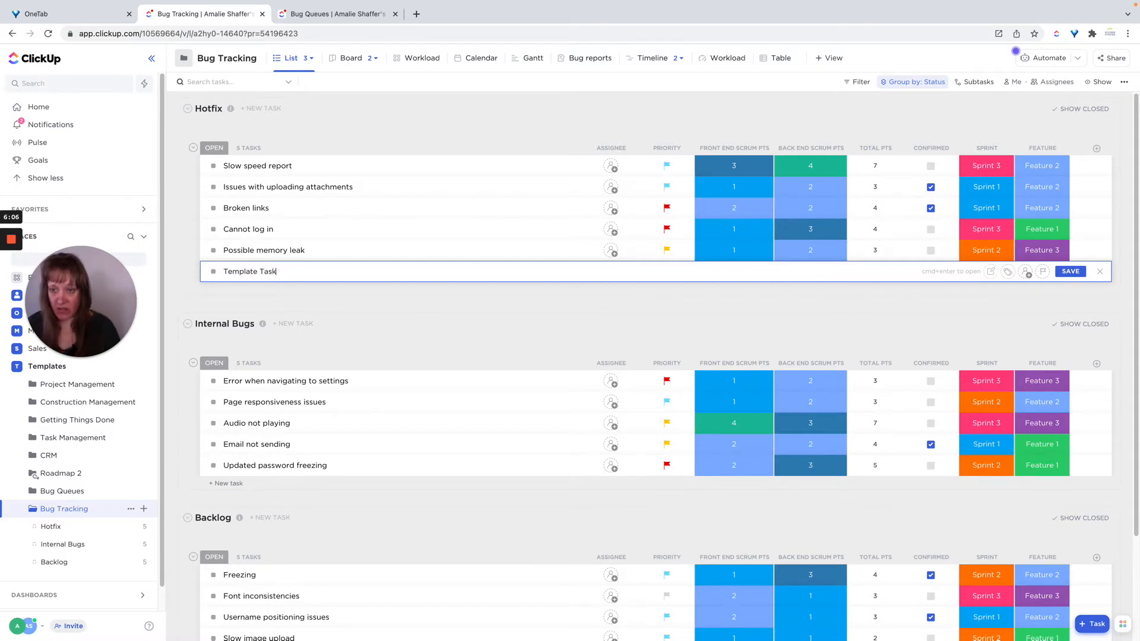
{"action": "type", "text": "k"}
{"action": "key", "text": "Return"}
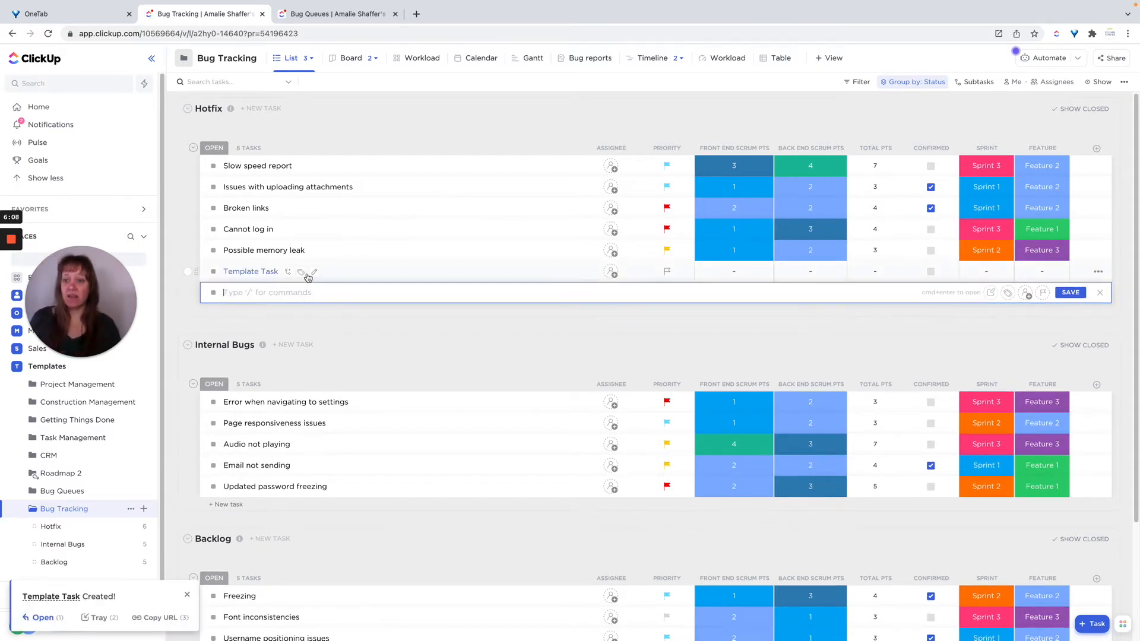
{"action": "left_click", "coordinate": [346, 278]}
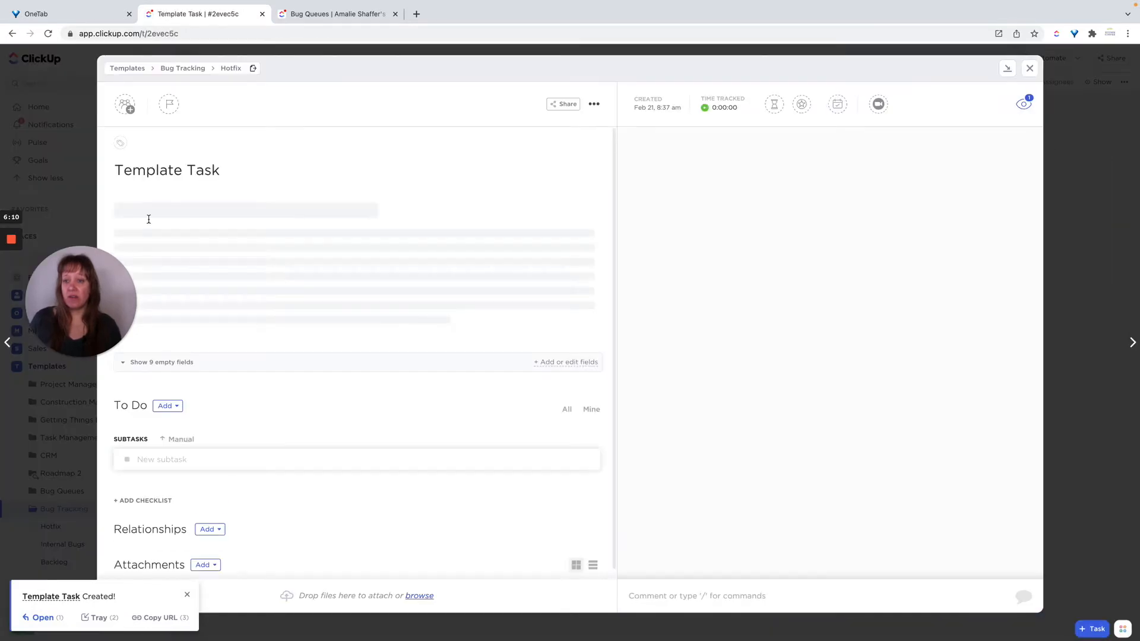
{"action": "left_click", "coordinate": [169, 209]}
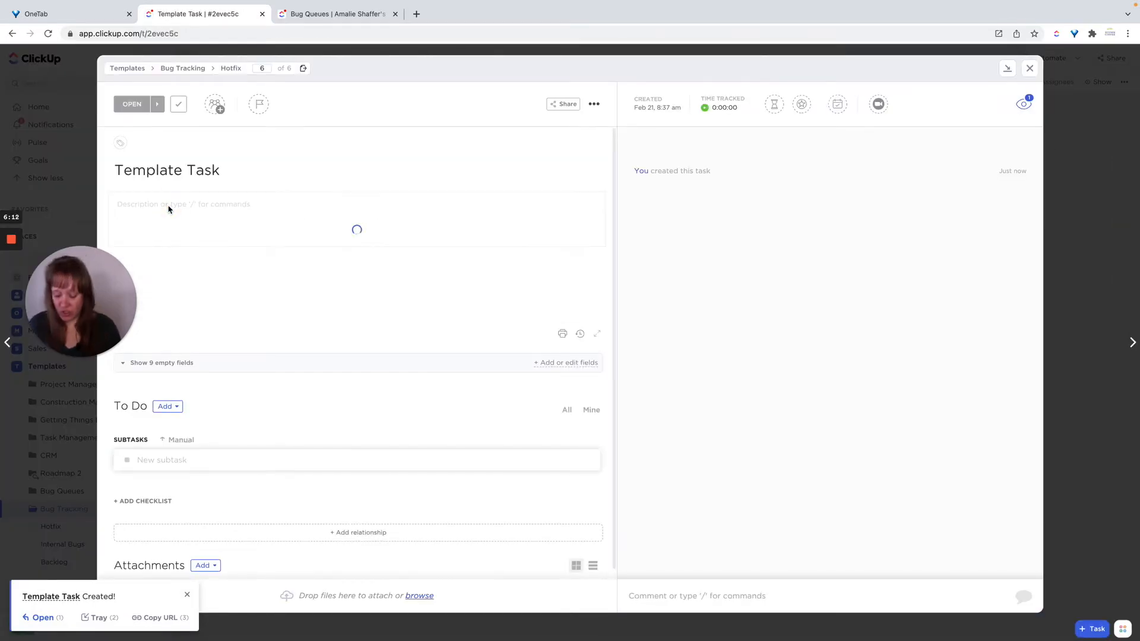
{"action": "key", "text": "n"}
{"action": "key", "text": "t"}
{"action": "key", "text": "r"}
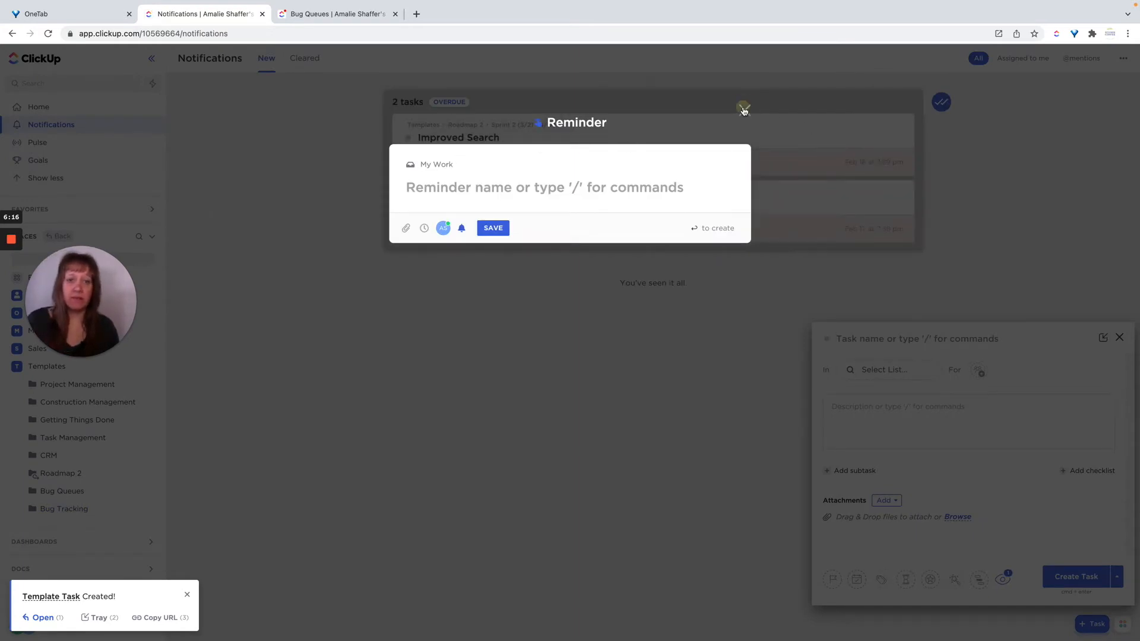
{"action": "left_click", "coordinate": [744, 110]}
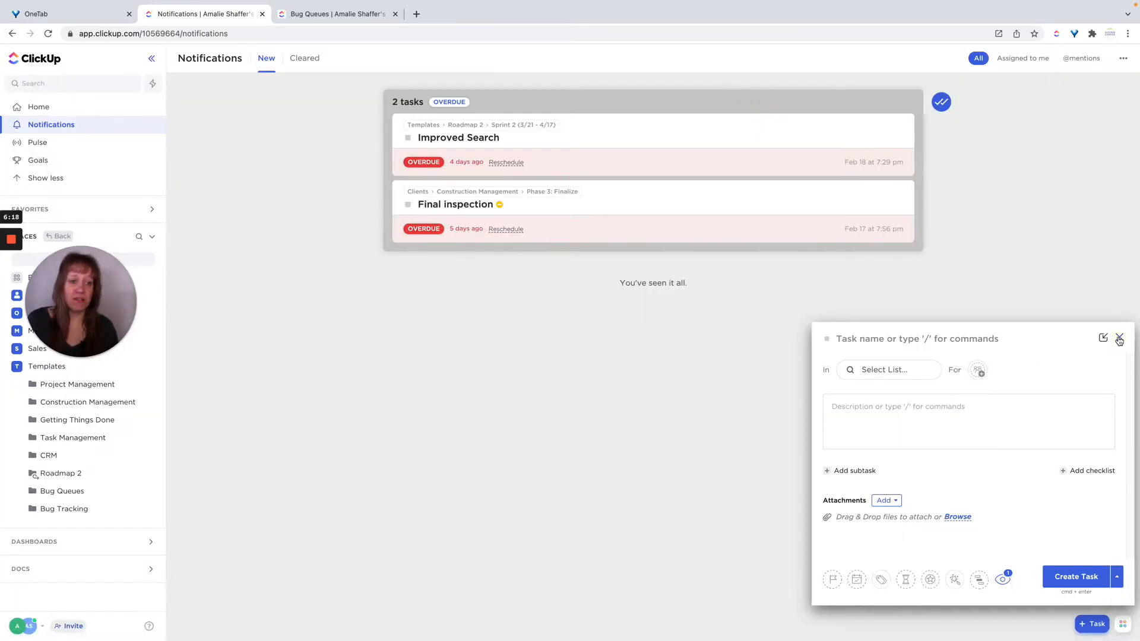
{"action": "left_click", "coordinate": [1118, 339]}
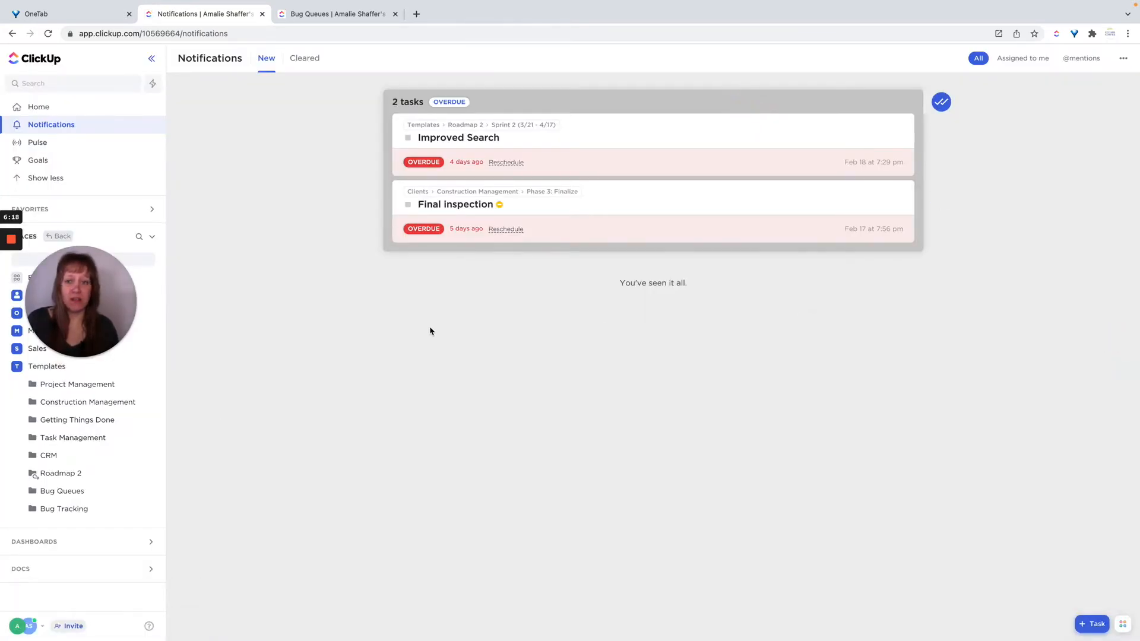
{"action": "left_click", "coordinate": [58, 510]}
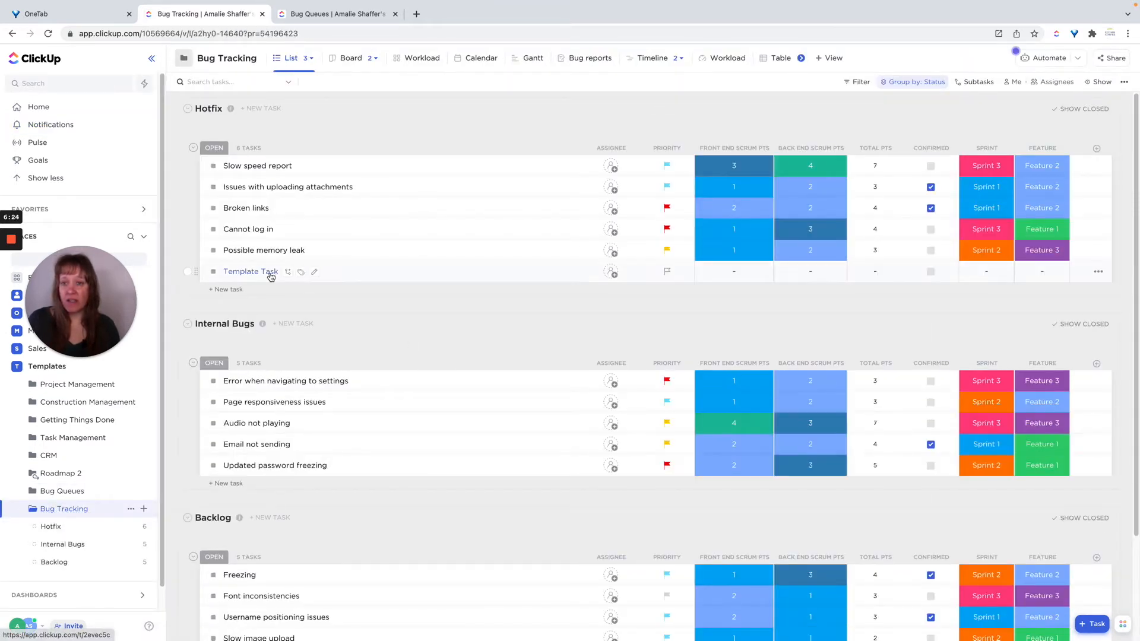
Open Template Task and write the description lines "Instructions" and "SOP: Linked".
{"action": "left_click", "coordinate": [270, 273]}
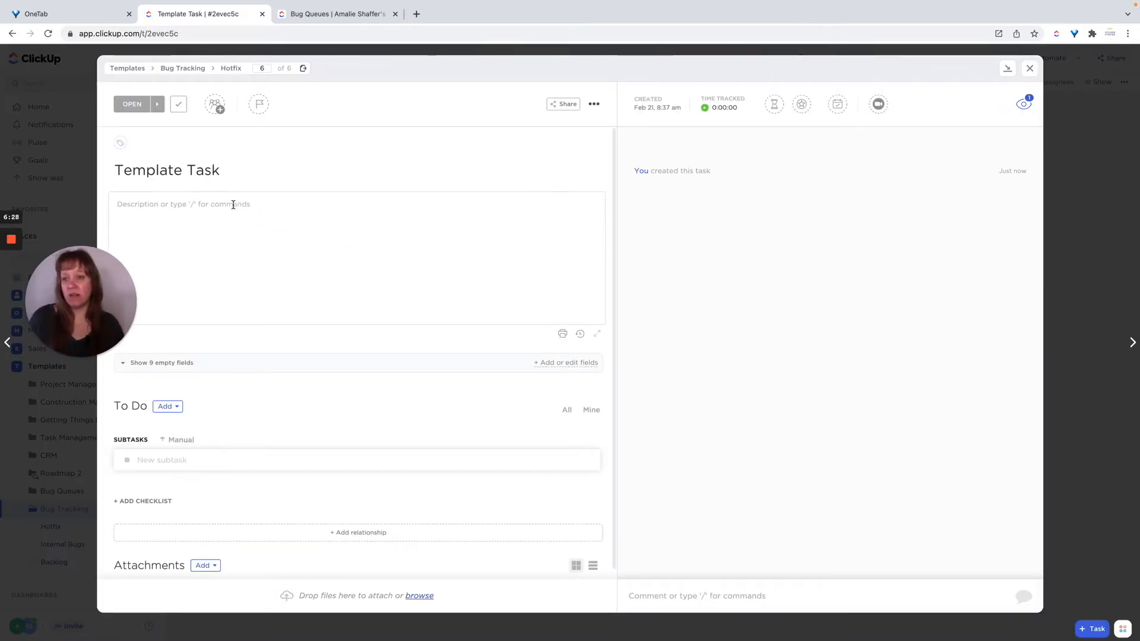
{"action": "left_click", "coordinate": [233, 204]}
{"action": "type", "text": "Instructio"}
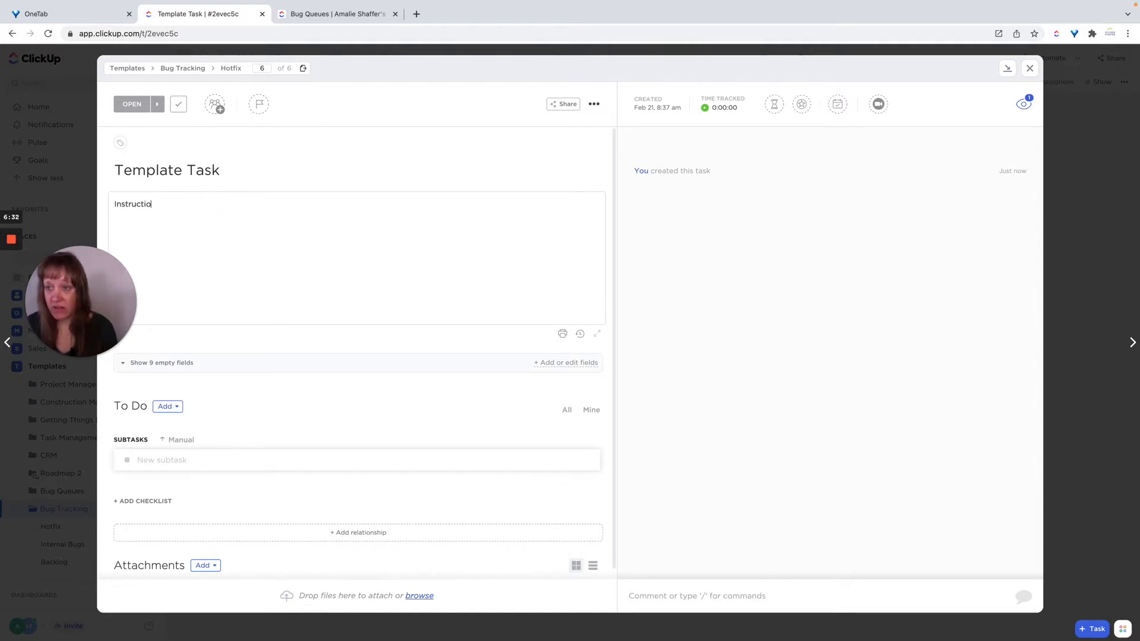
{"action": "type", "text": "ns"}
{"action": "key", "text": "Return"}
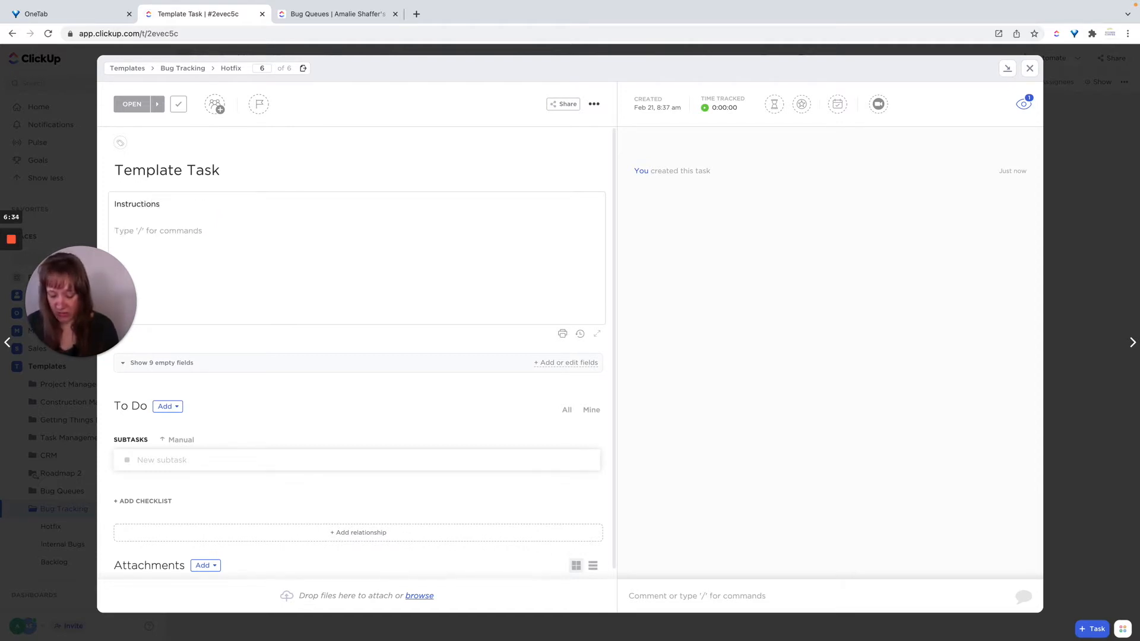
{"action": "type", "text": "SOP"}
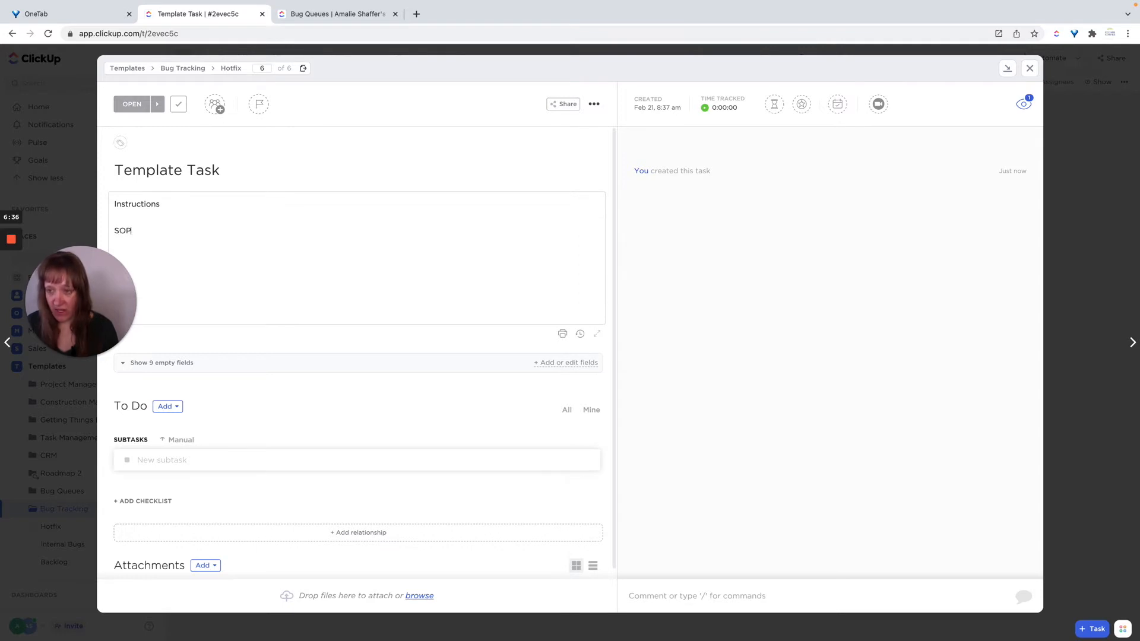
{"action": "type", "text": ": Linked"}
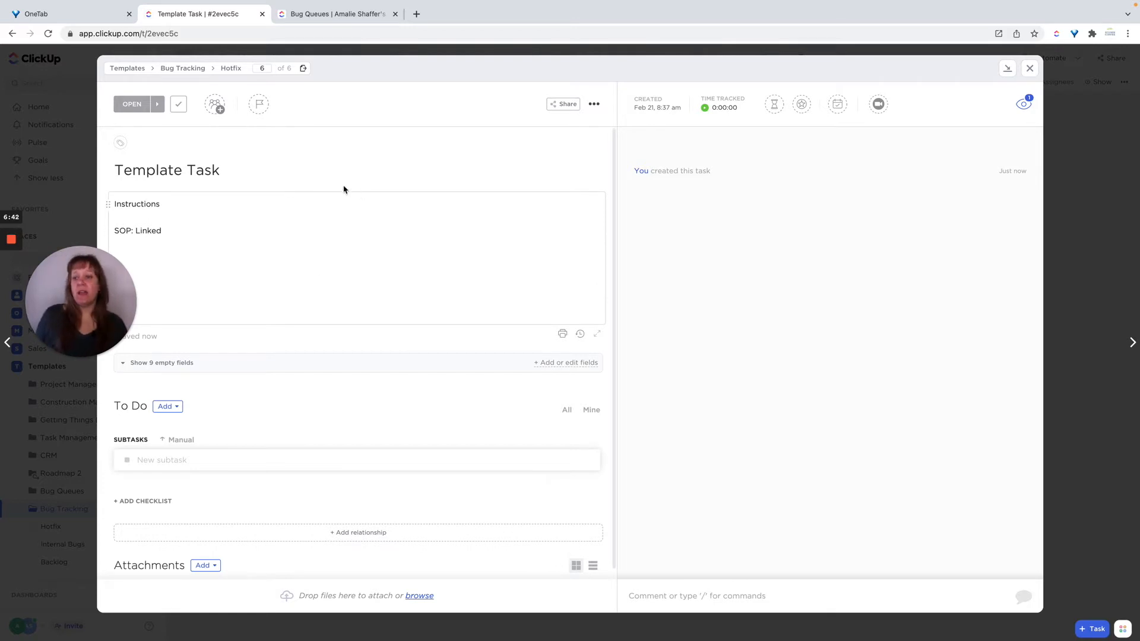
Save the task as a new template named Bug Tracking Template Task and close the task.
{"action": "left_click", "coordinate": [595, 105]}
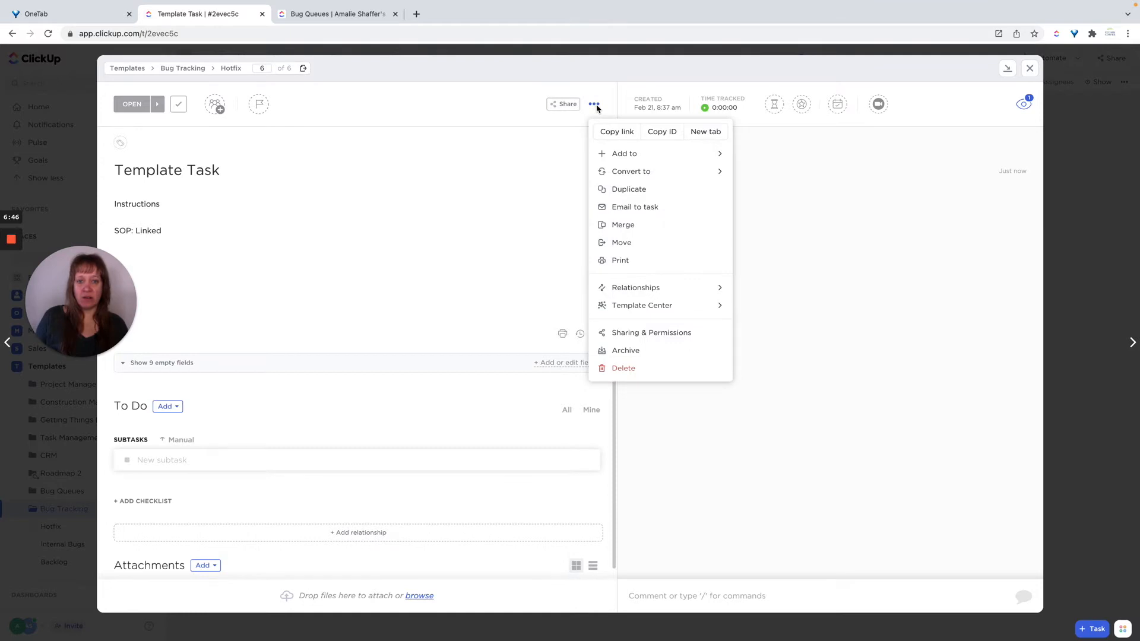
{"action": "left_click", "coordinate": [637, 311]}
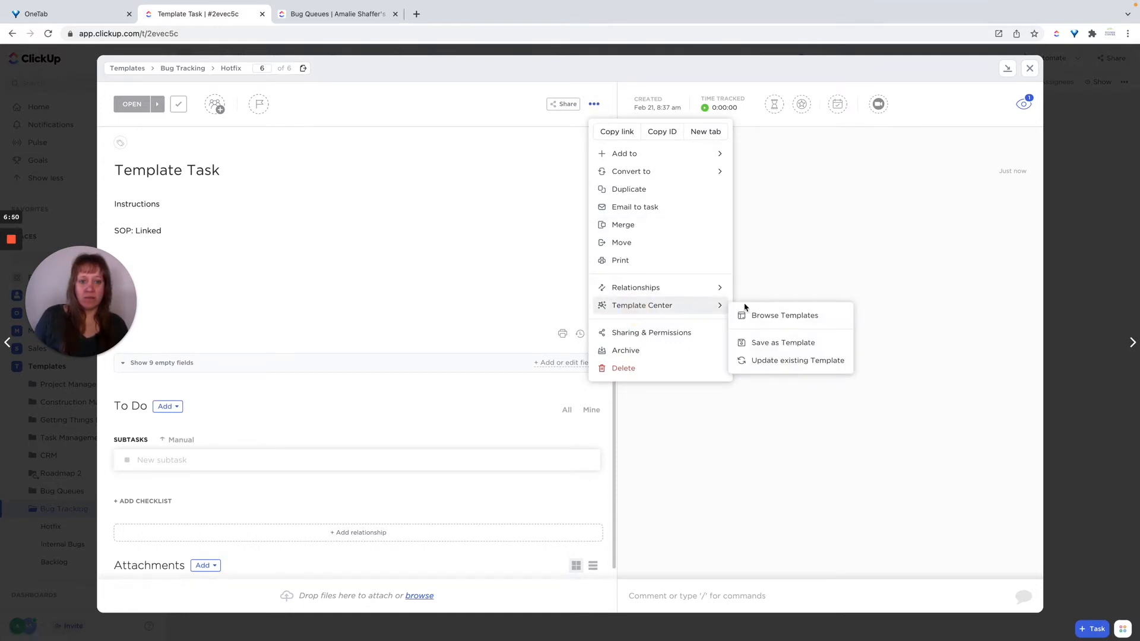
{"action": "left_click", "coordinate": [781, 343]}
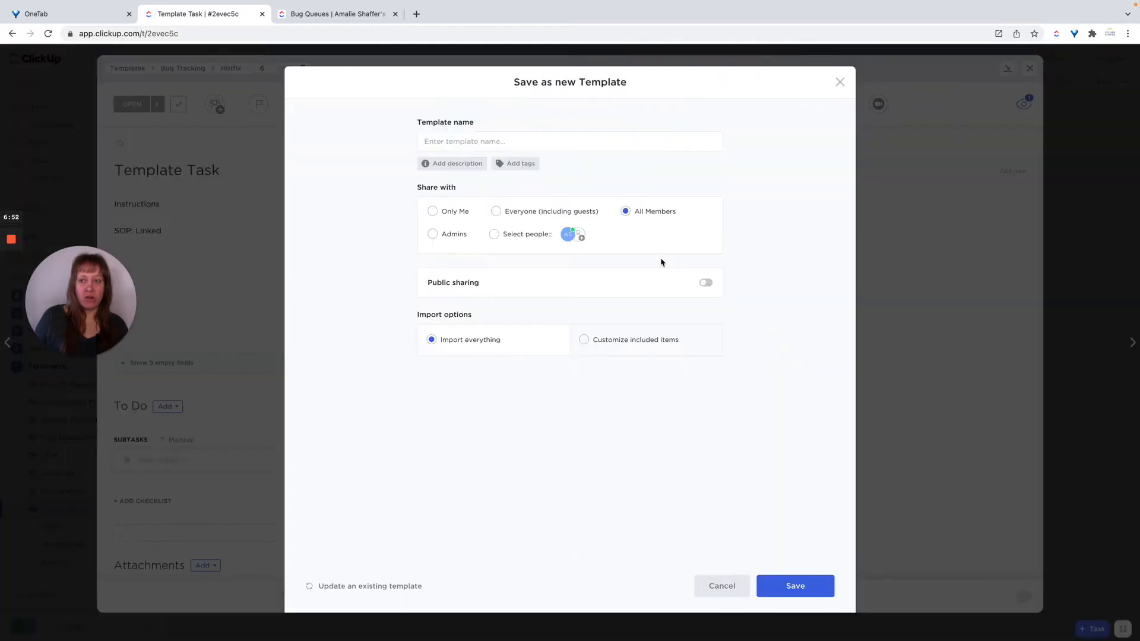
{"action": "left_click", "coordinate": [533, 137]}
{"action": "type", "text": "Bug T"}
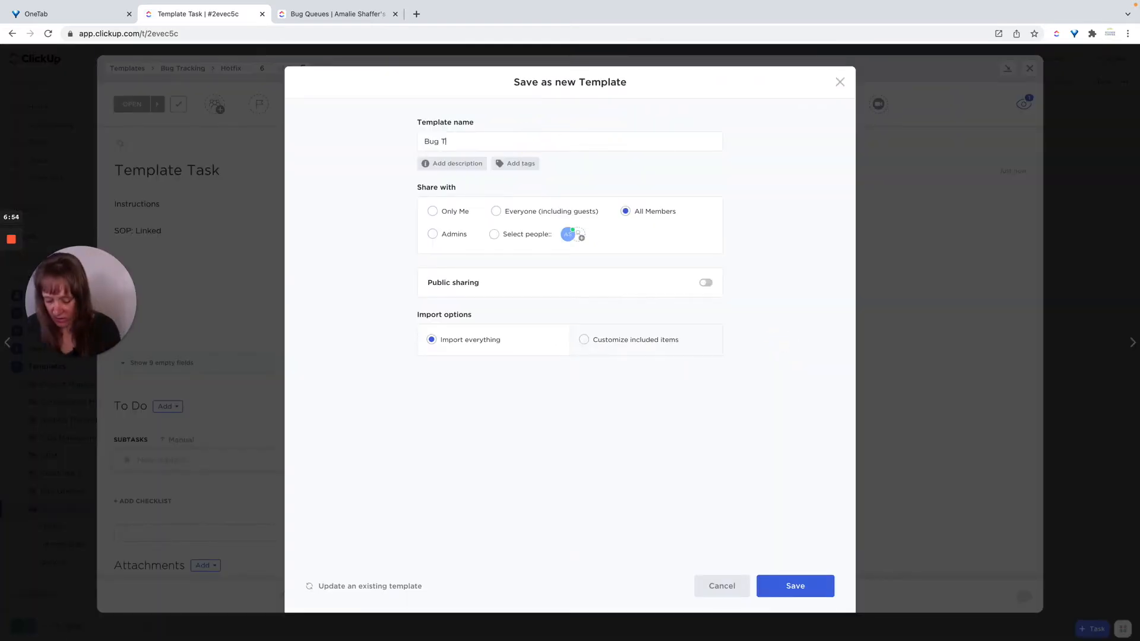
{"action": "type", "text": "racking Template Task"}
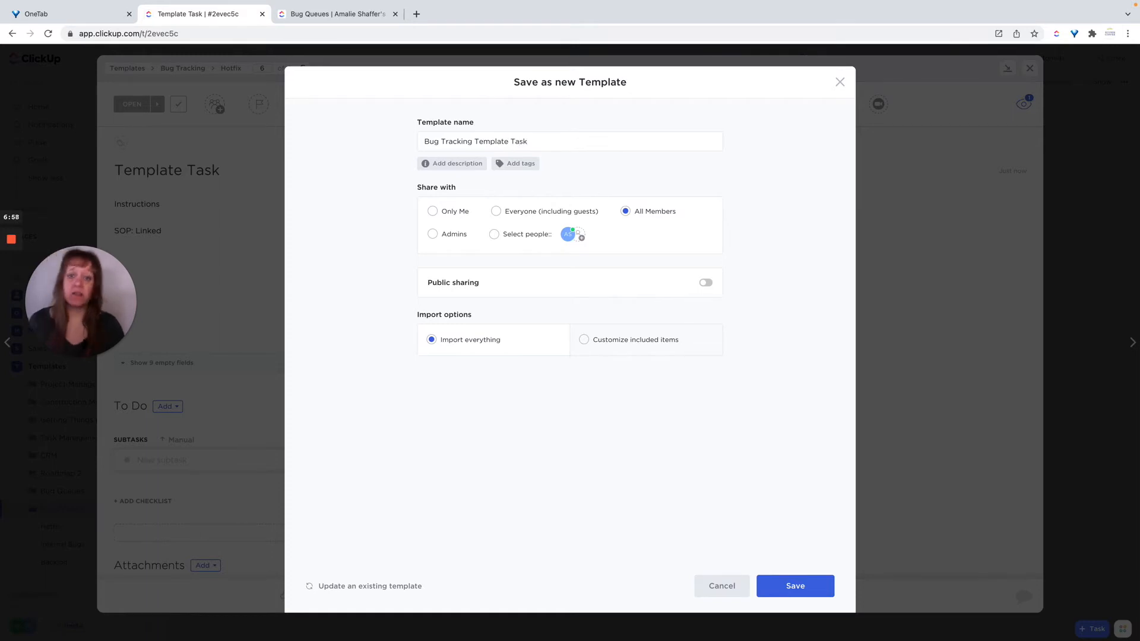
{"action": "left_click", "coordinate": [795, 586]}
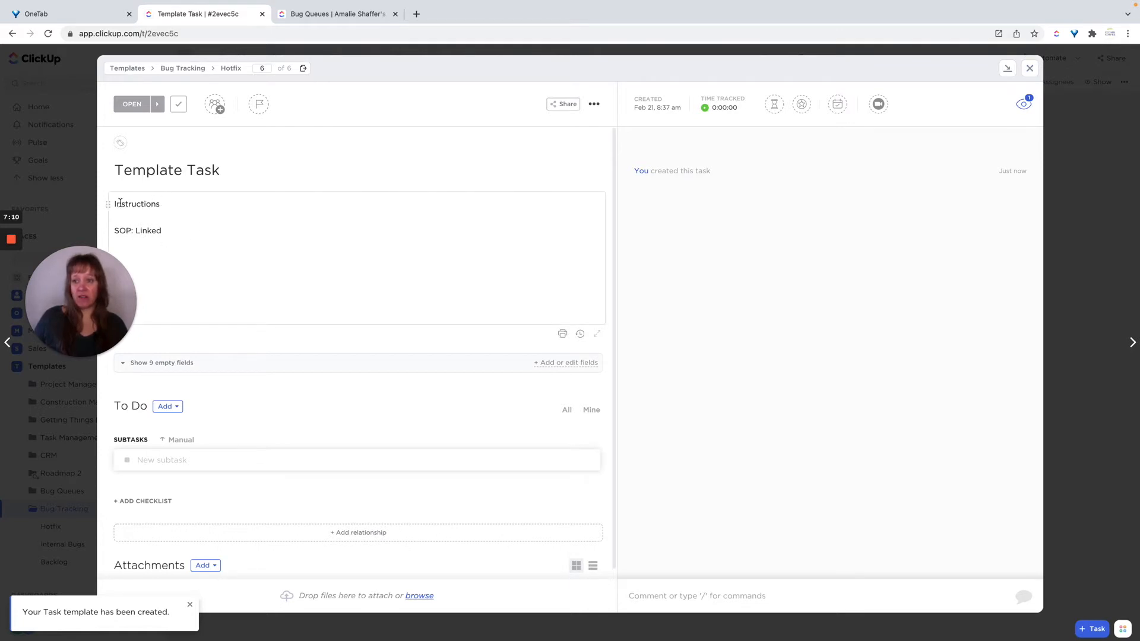
{"action": "left_click", "coordinate": [1029, 69]}
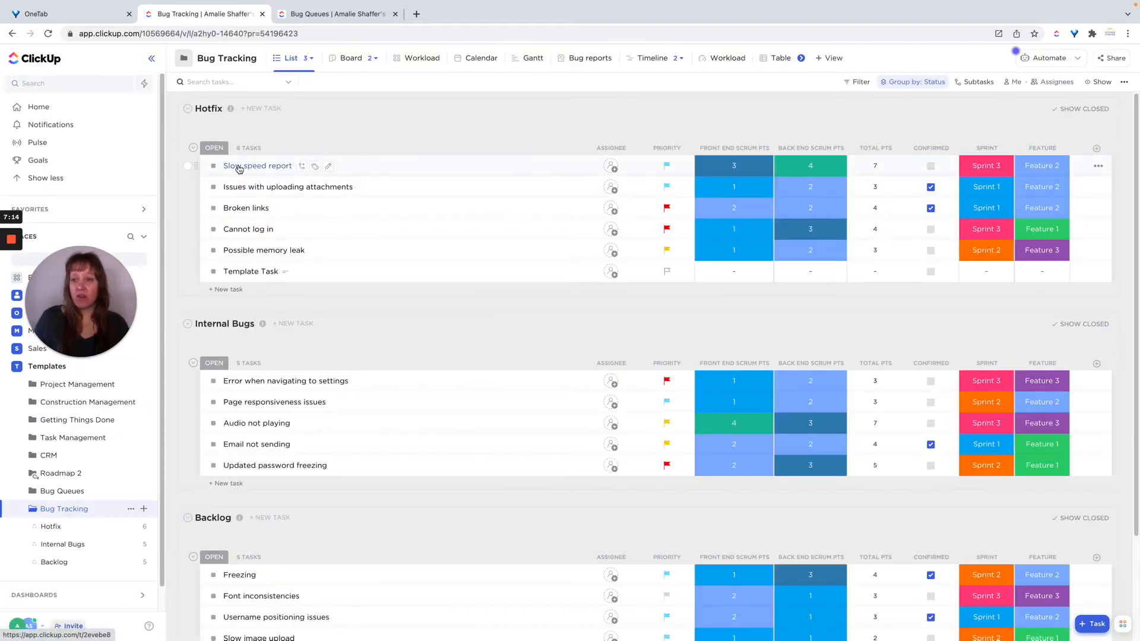
Apply the Bug Tracking Template Task template to the Slow speed report task, importing everything, and close the task.
{"action": "left_click", "coordinate": [238, 168]}
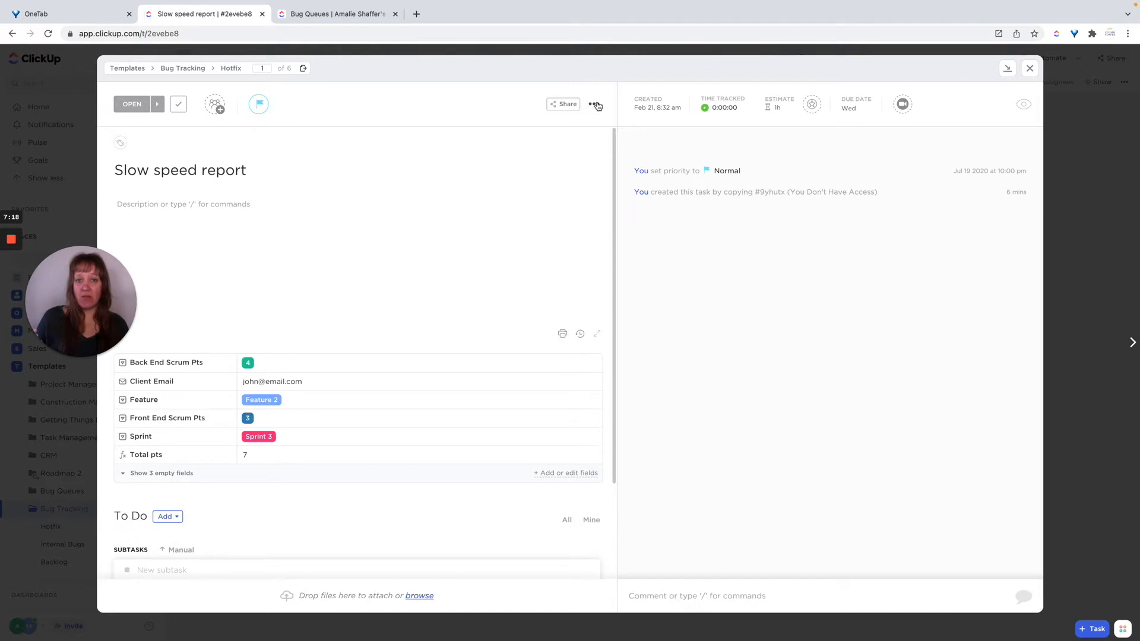
{"action": "left_click", "coordinate": [595, 104]}
{"action": "mouse_move", "coordinate": [658, 310]}
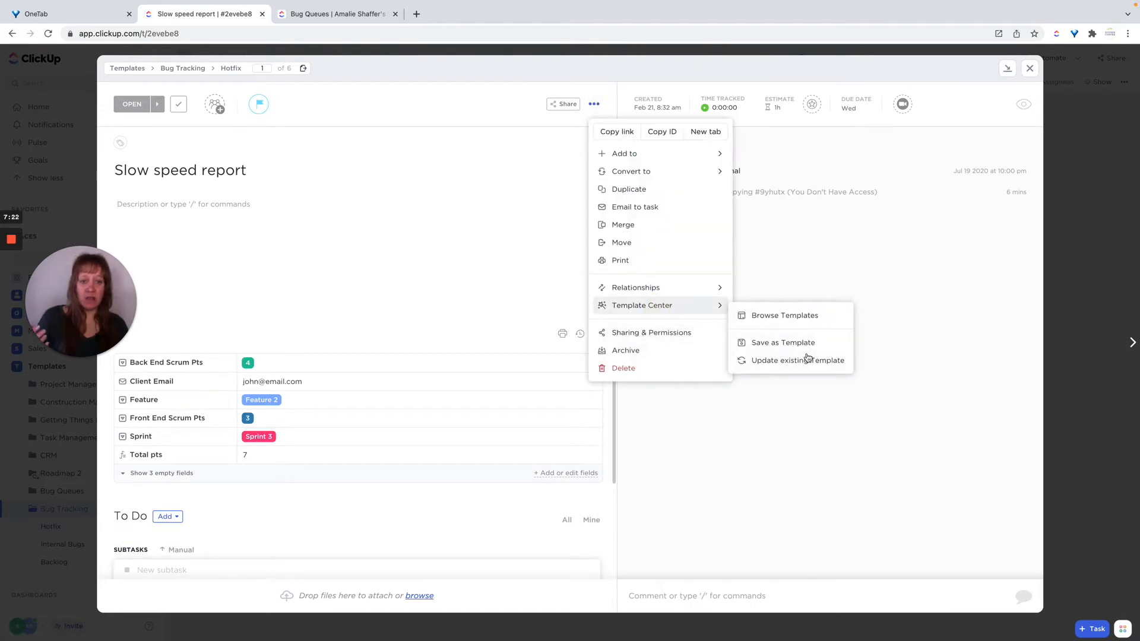
{"action": "left_click", "coordinate": [804, 315]}
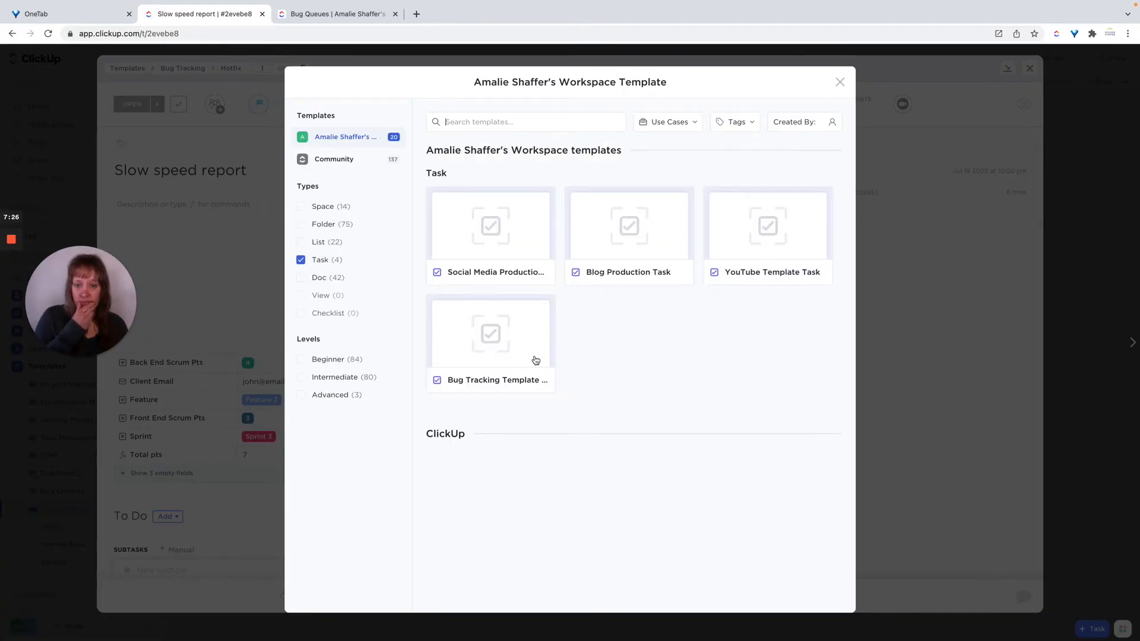
{"action": "left_click", "coordinate": [508, 341]}
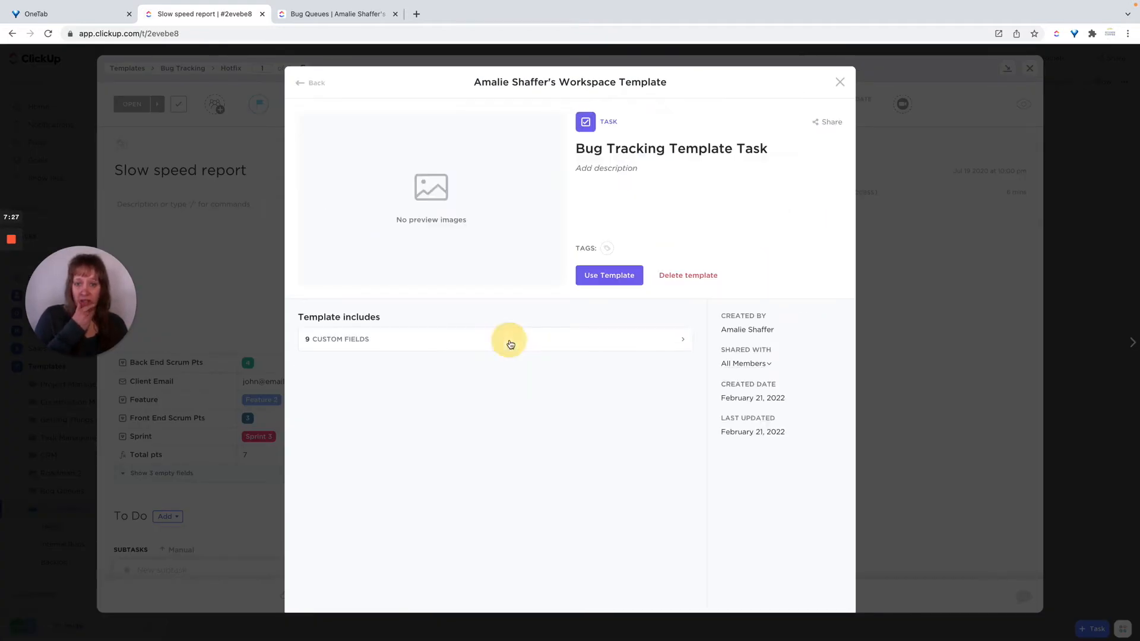
{"action": "left_click", "coordinate": [620, 279]}
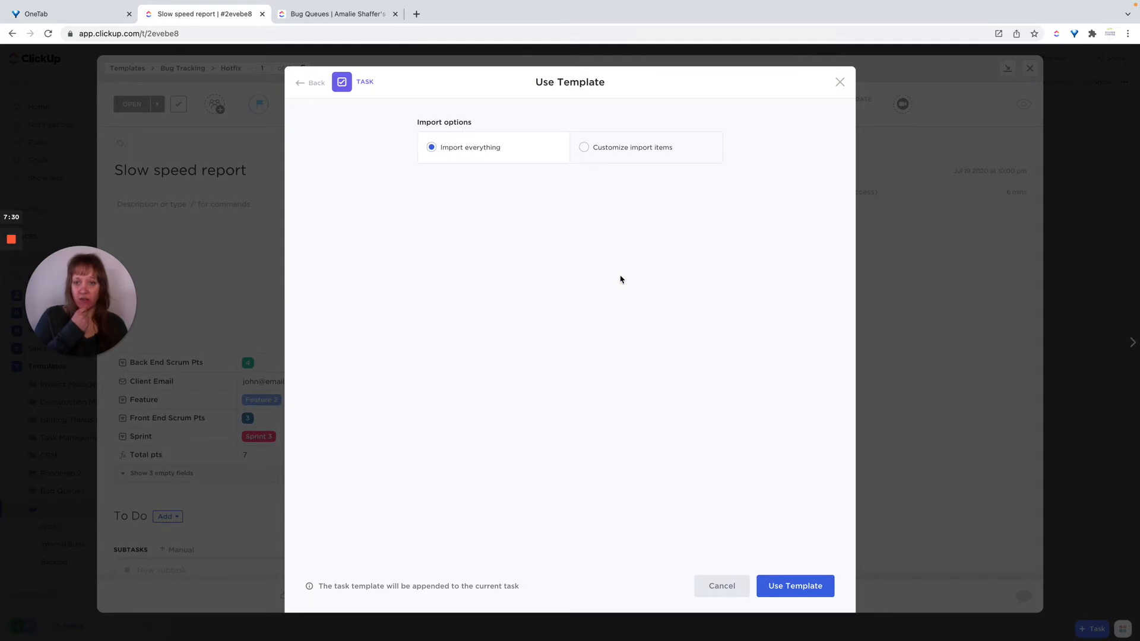
{"action": "left_click", "coordinate": [798, 589]}
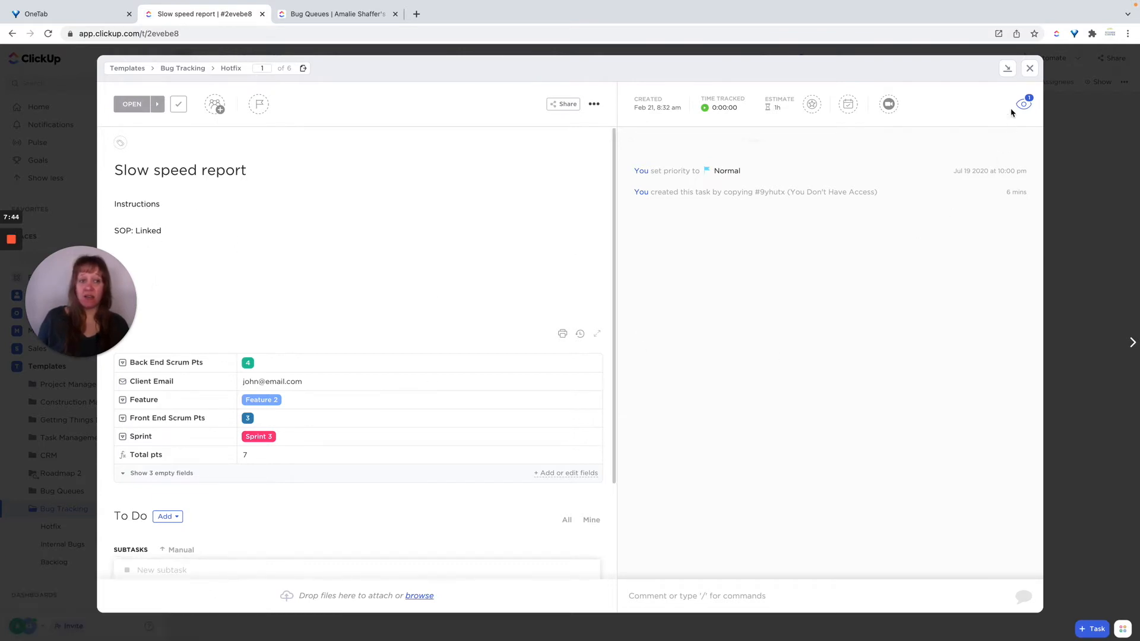
{"action": "left_click", "coordinate": [1030, 70]}
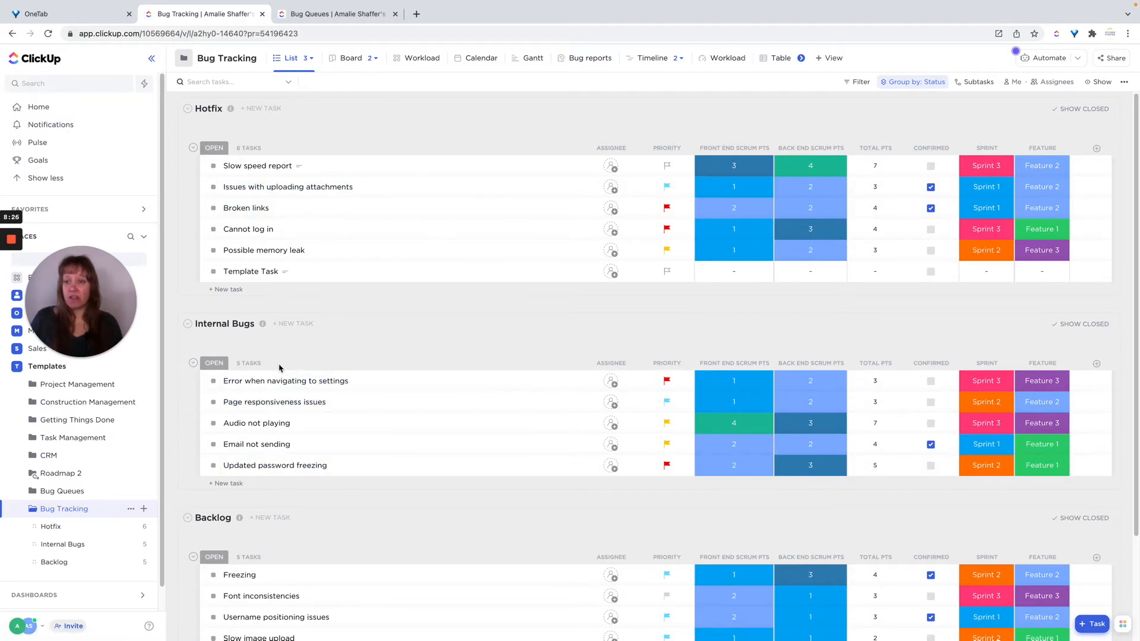
Switch the Bug Tracking folder to its Priority list view.
{"action": "scroll", "coordinate": [418, 490], "scroll_direction": "down", "scroll_amount": 1}
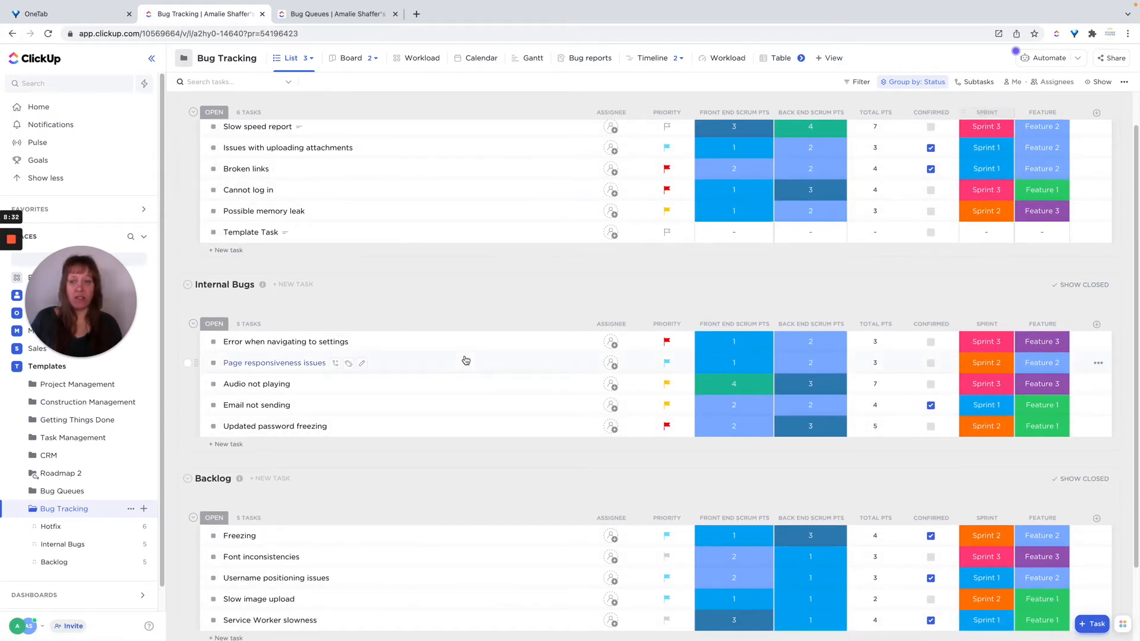
{"action": "scroll", "coordinate": [468, 333], "scroll_direction": "up", "scroll_amount": 1}
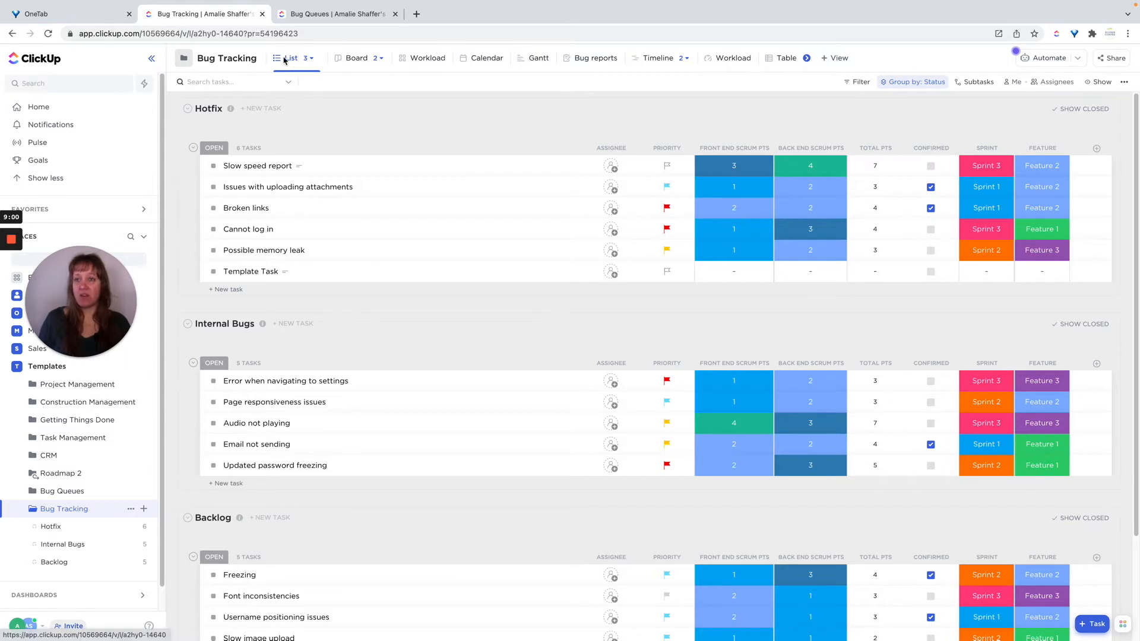
{"action": "left_click", "coordinate": [313, 59]}
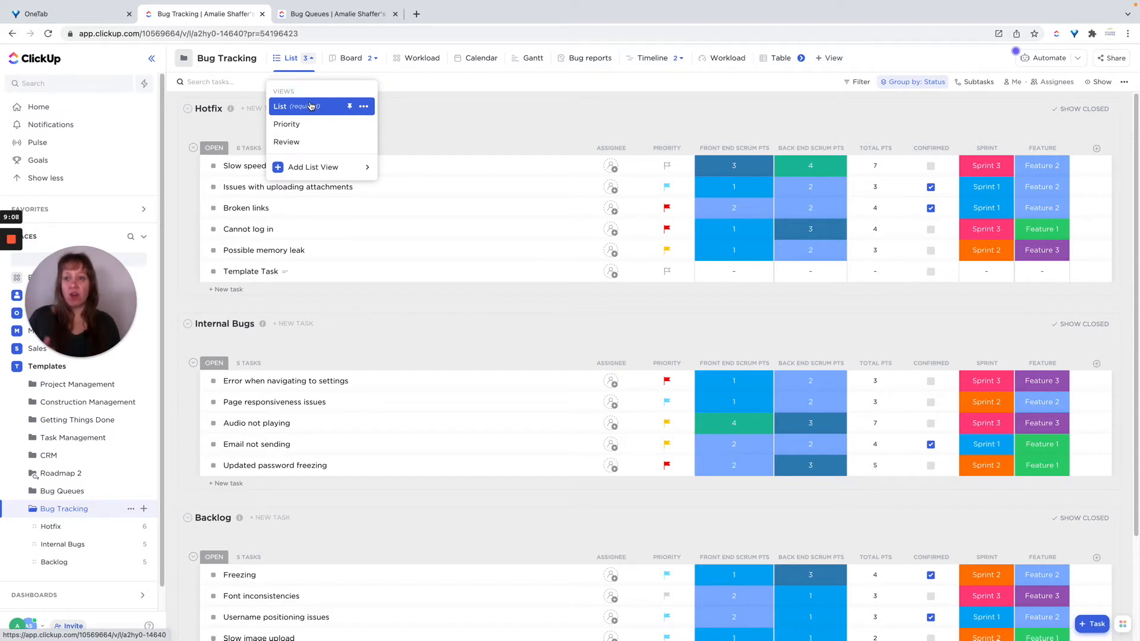
{"action": "left_click", "coordinate": [457, 111]}
{"action": "left_click", "coordinate": [900, 84]}
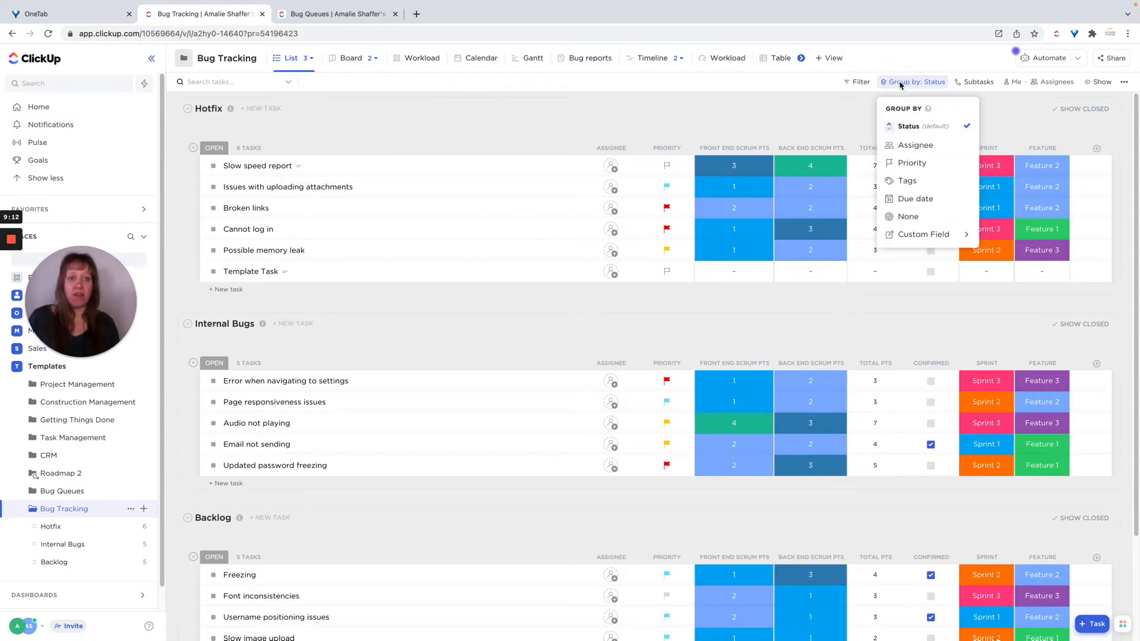
{"action": "left_click", "coordinate": [845, 116]}
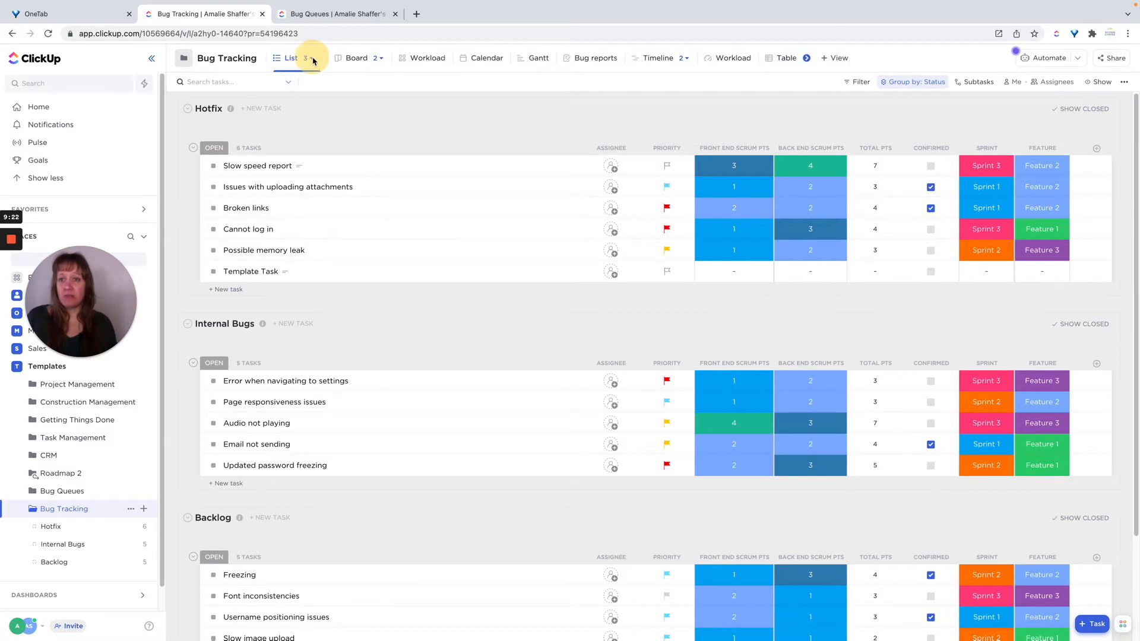
{"action": "left_click", "coordinate": [313, 60]}
{"action": "left_click", "coordinate": [295, 130]}
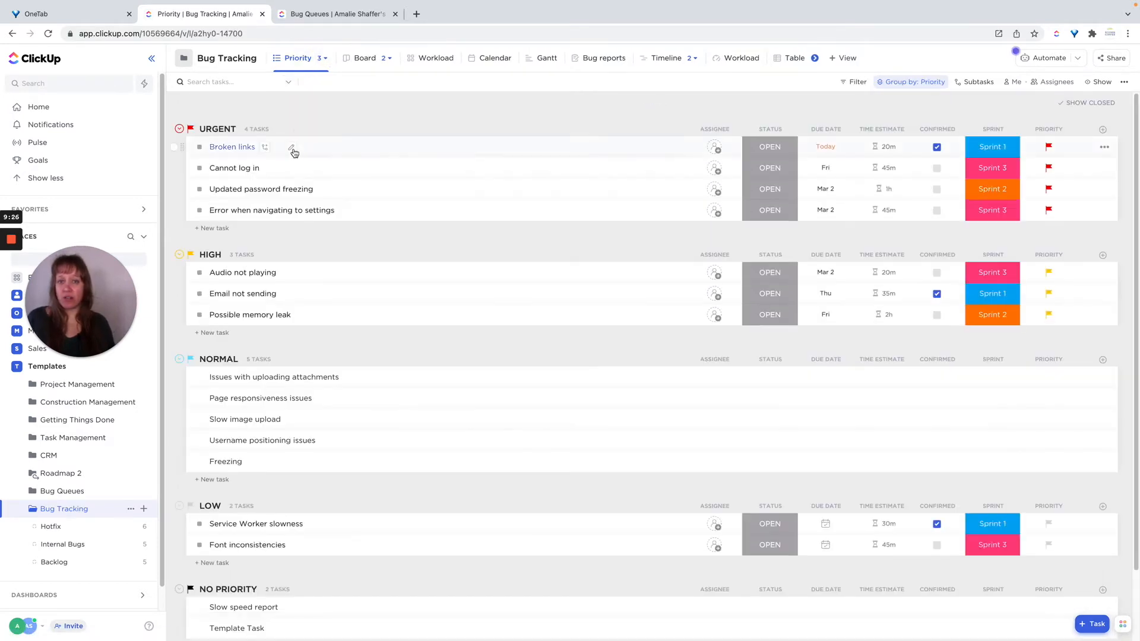
Reverse the sort direction of the priority groups and switch it back.
{"action": "left_click", "coordinate": [911, 83]}
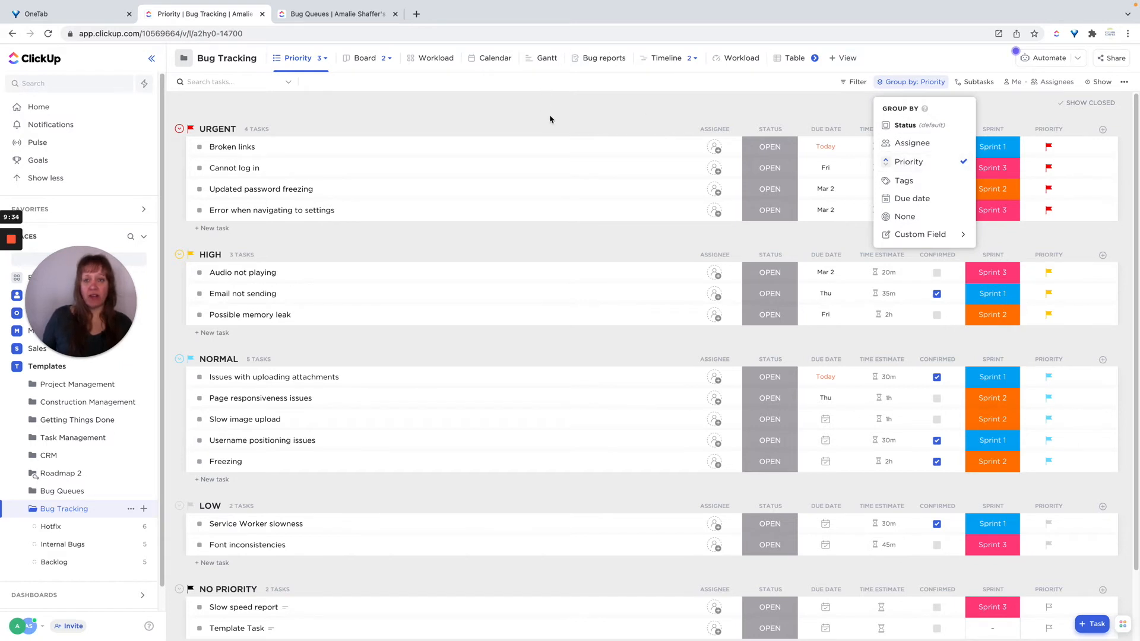
{"action": "left_click", "coordinate": [887, 166]}
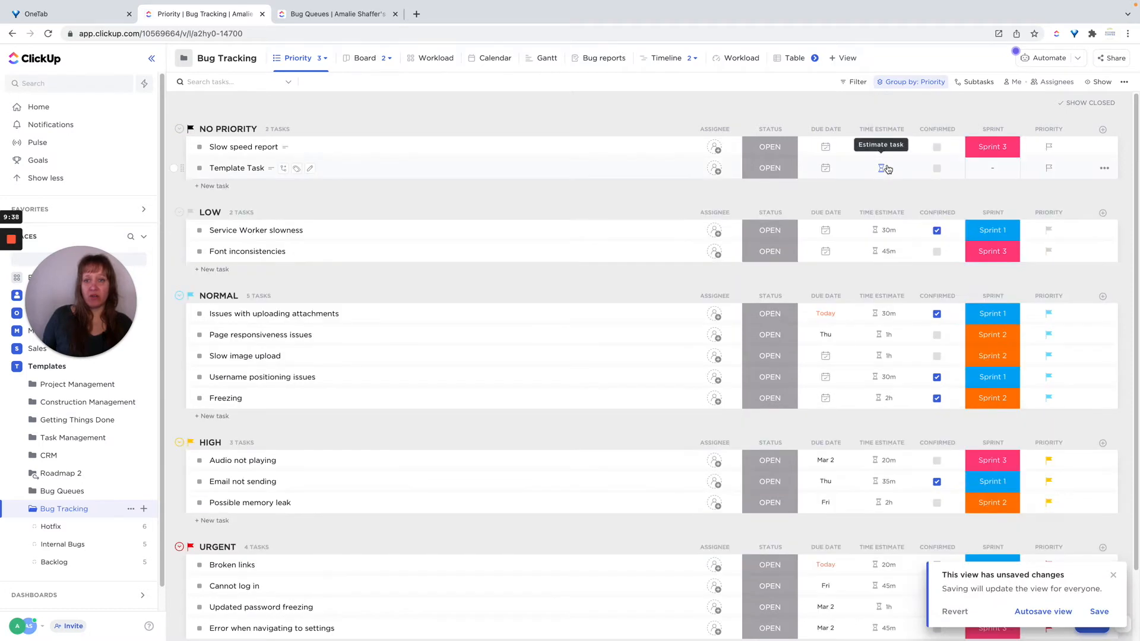
{"action": "left_click", "coordinate": [905, 82]}
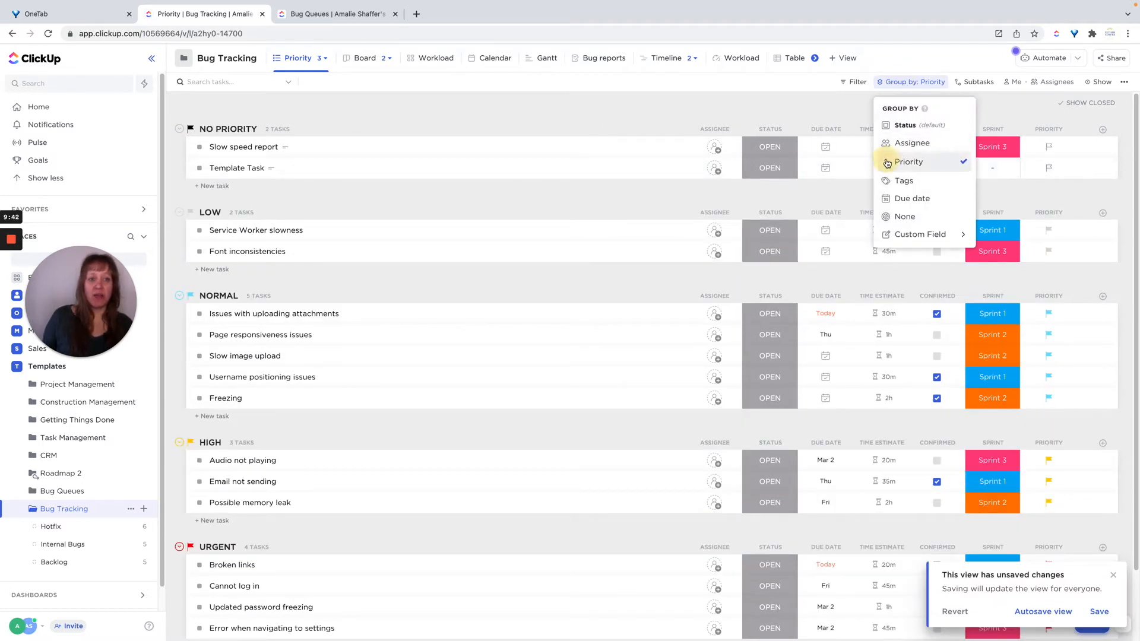
{"action": "left_click", "coordinate": [887, 163]}
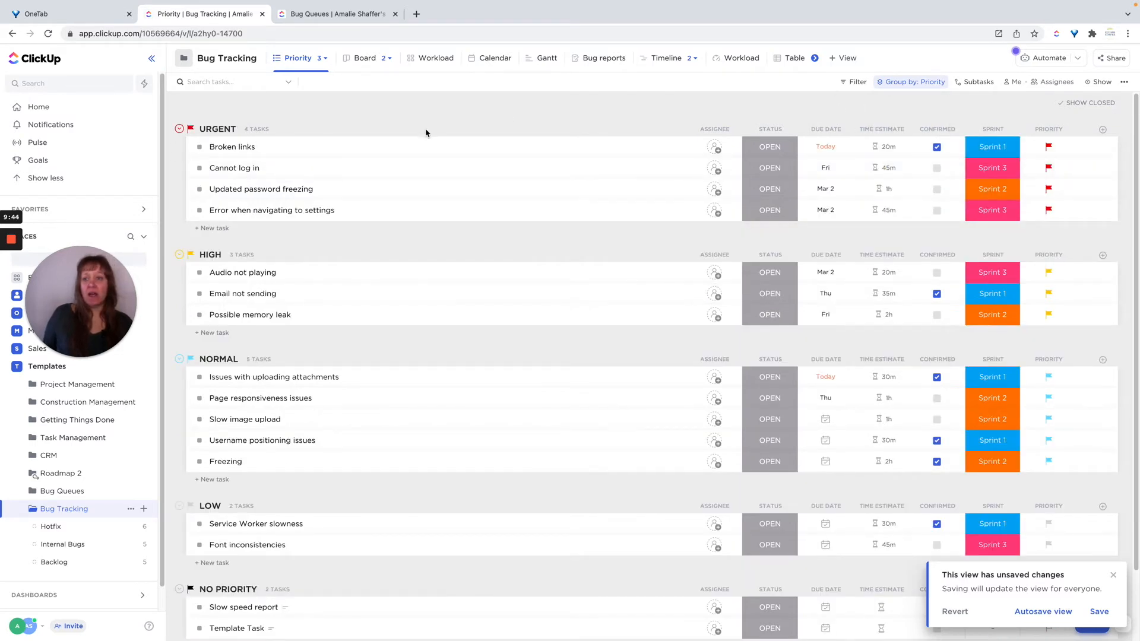
{"action": "left_click", "coordinate": [313, 62]}
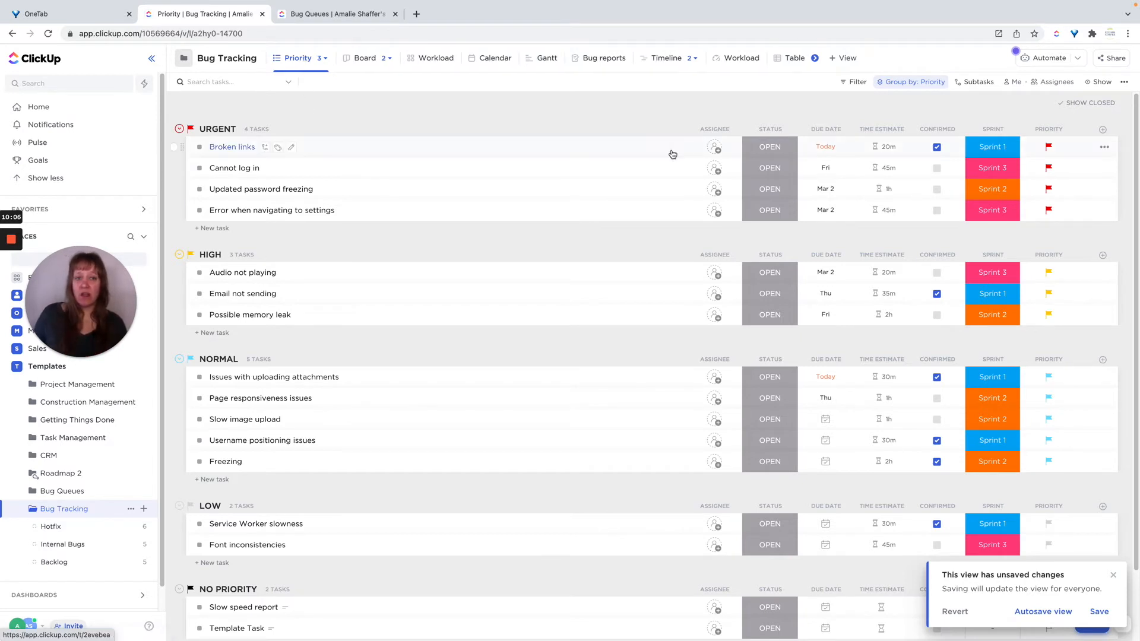
Browse the status options of the Broken links task and save the view's changes.
{"action": "left_click", "coordinate": [769, 150]}
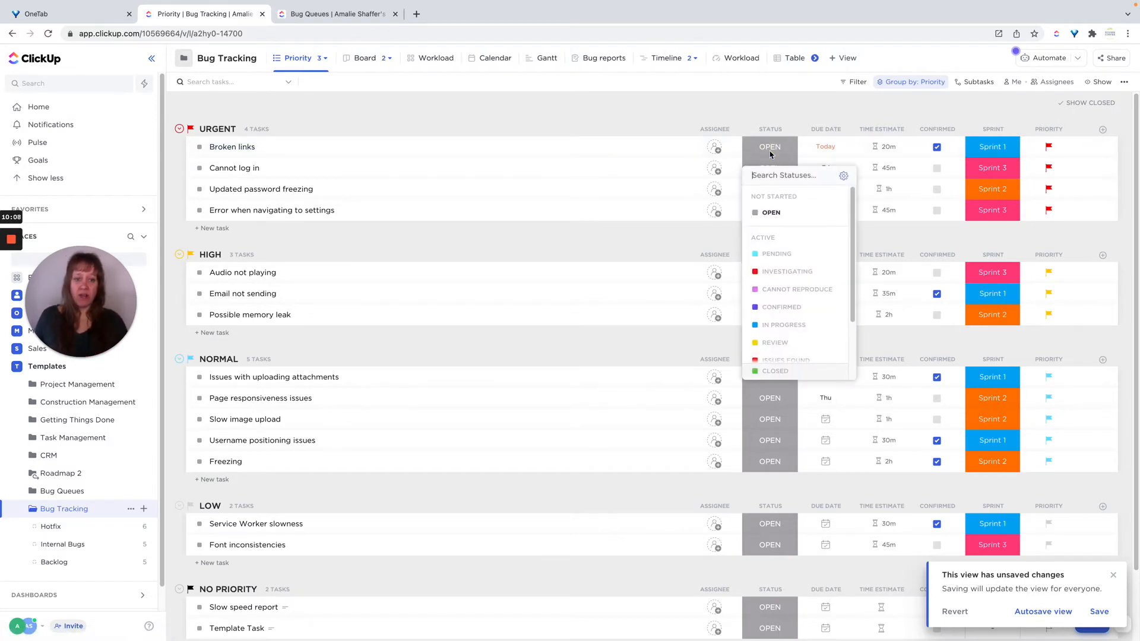
{"action": "scroll", "coordinate": [811, 260], "scroll_direction": "down", "scroll_amount": 2}
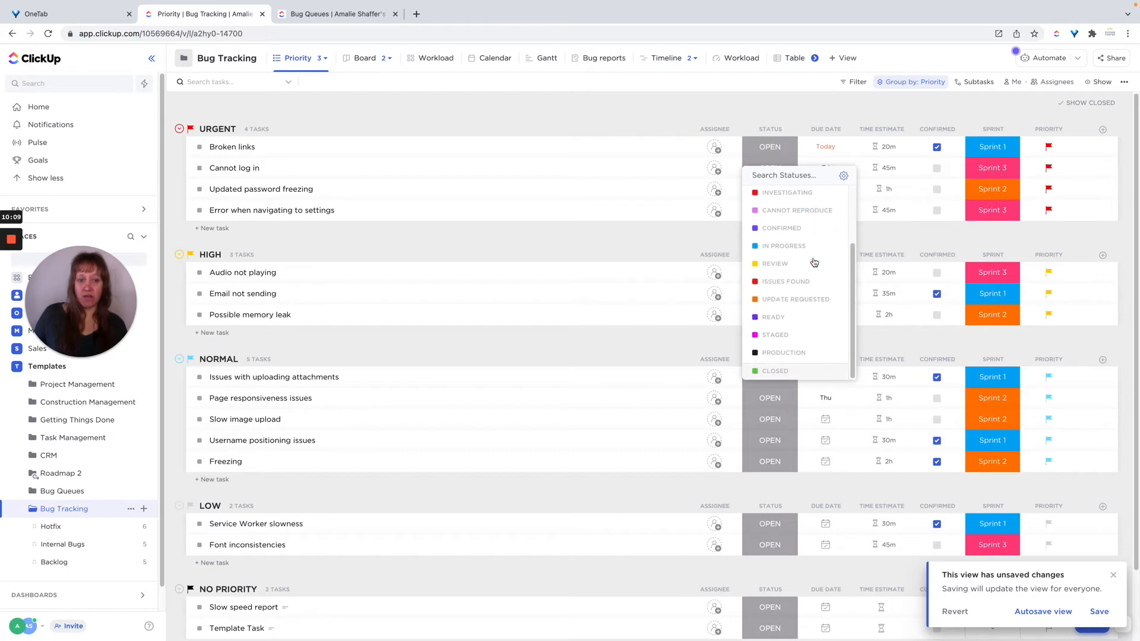
{"action": "left_click", "coordinate": [667, 108]}
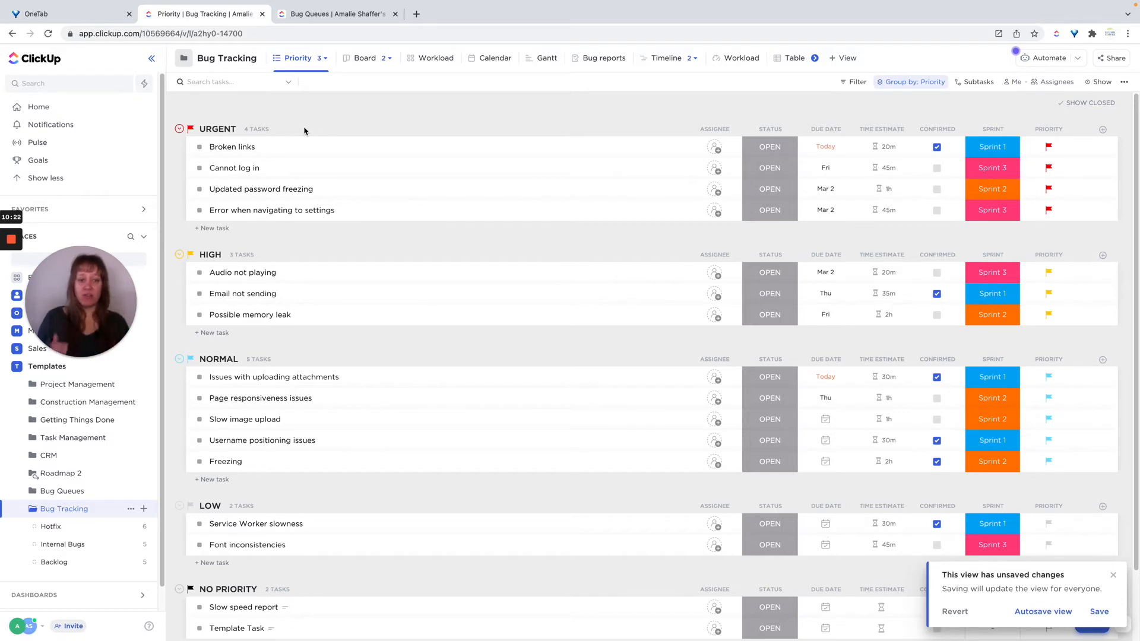
{"action": "left_click", "coordinate": [1099, 612]}
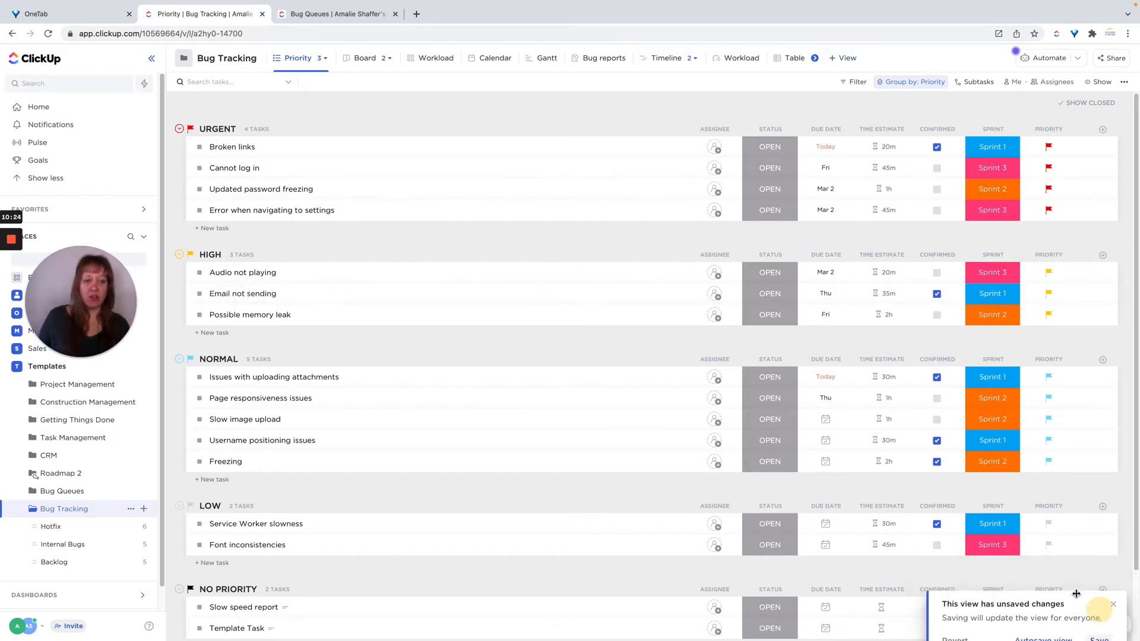
Try to show the Device custom field as a column in the Priority view.
{"action": "left_click", "coordinate": [1103, 131]}
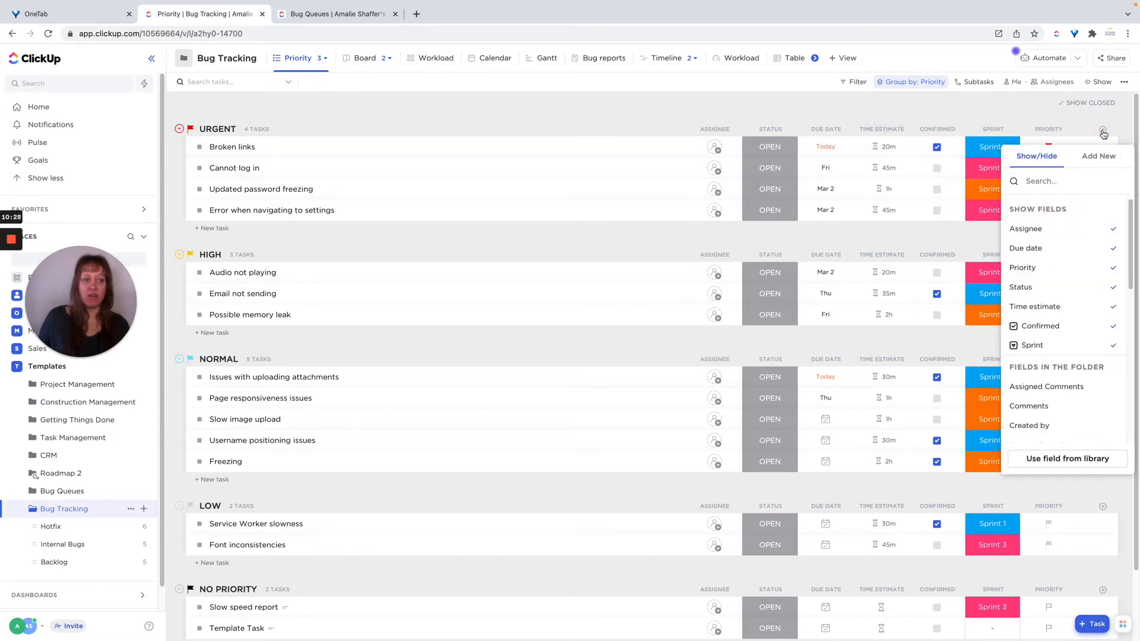
{"action": "scroll", "coordinate": [1065, 319], "scroll_direction": "down", "scroll_amount": 5}
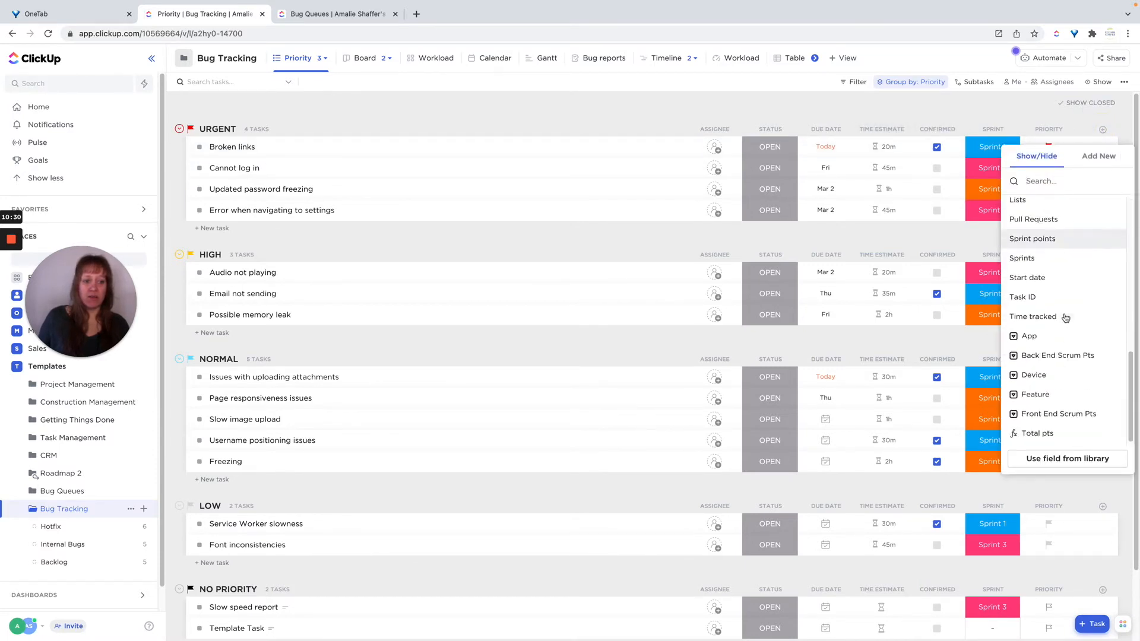
{"action": "left_click", "coordinate": [1034, 374]}
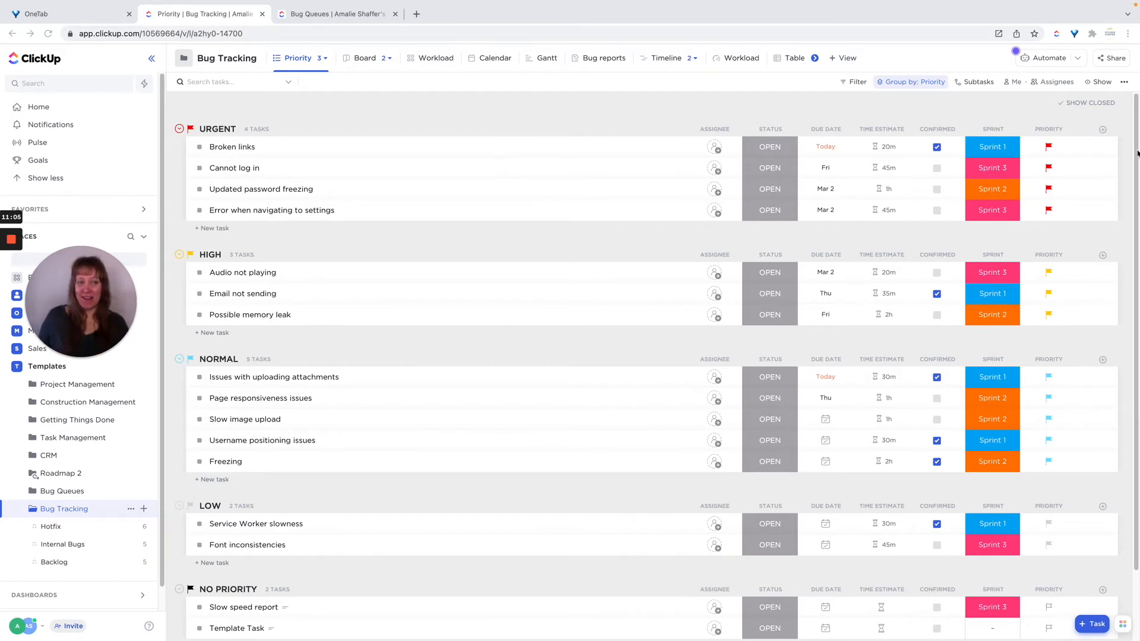
{"action": "left_click", "coordinate": [1103, 130]}
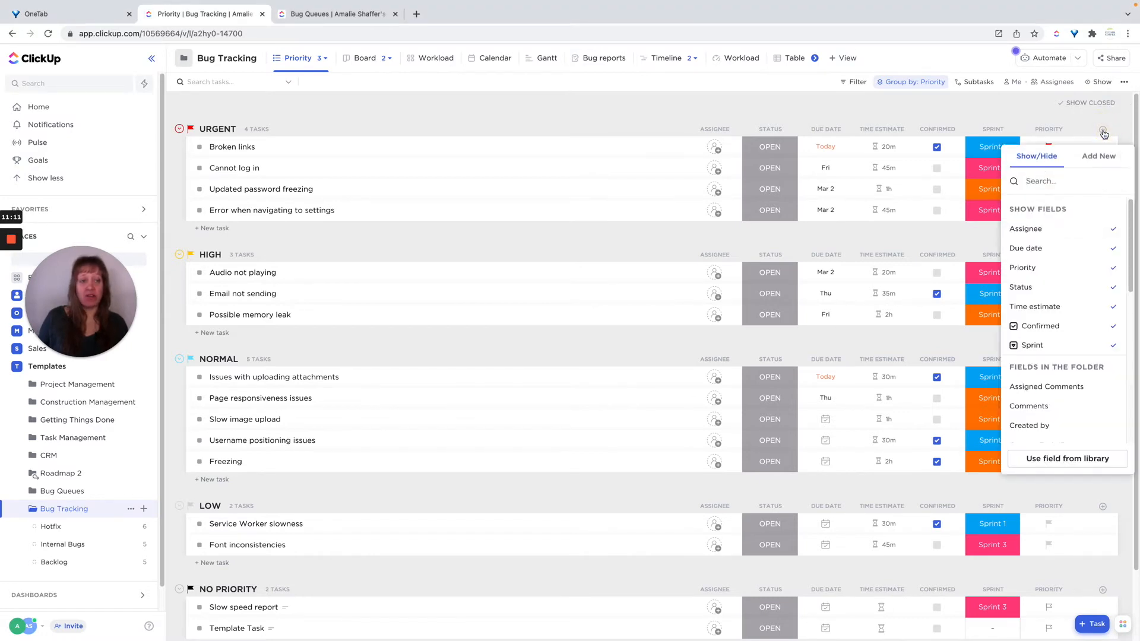
{"action": "left_click", "coordinate": [843, 107]}
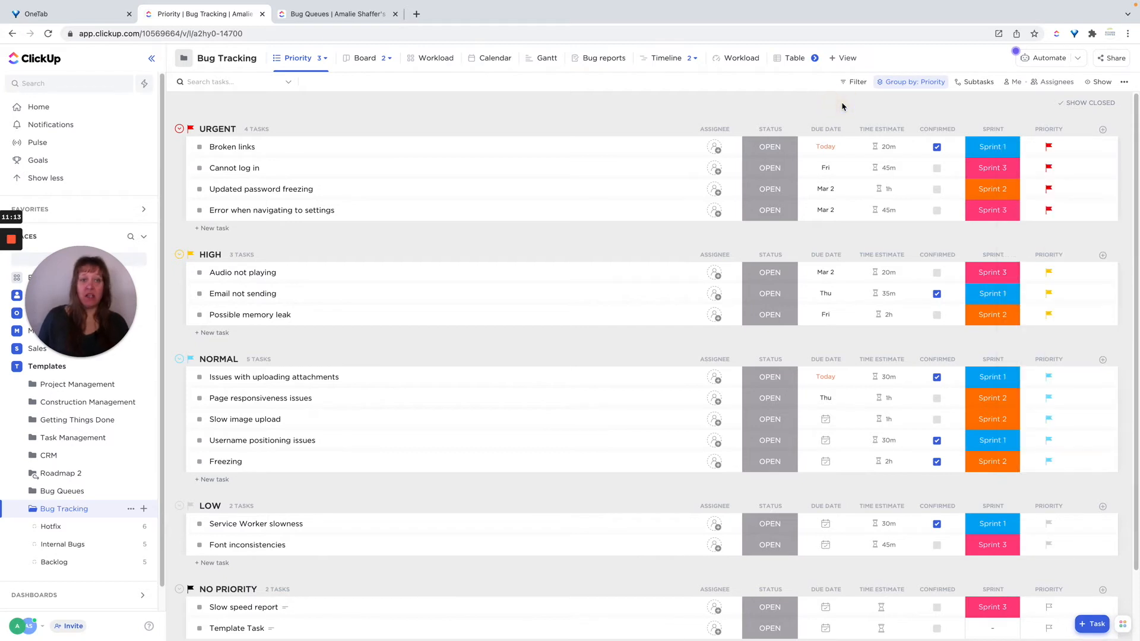
Add the App field as a column in the Priority view and hide it again.
{"action": "left_click", "coordinate": [1102, 132]}
{"action": "scroll", "coordinate": [1064, 331], "scroll_direction": "down", "scroll_amount": 6}
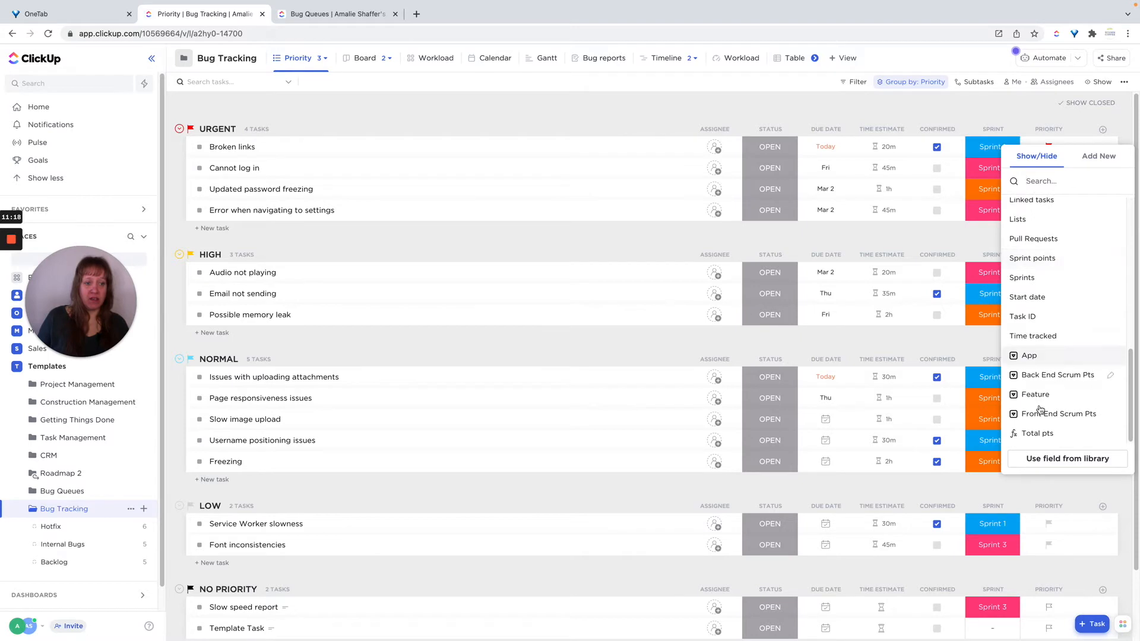
{"action": "left_click", "coordinate": [1030, 356]}
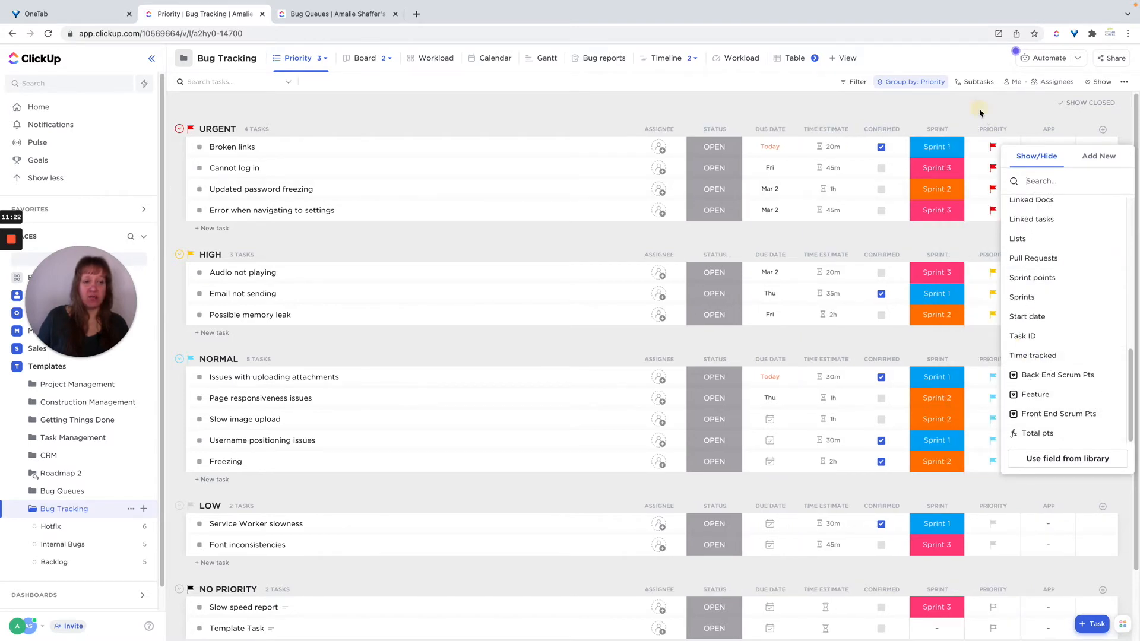
{"action": "left_click", "coordinate": [980, 113]}
{"action": "left_click", "coordinate": [1052, 130]}
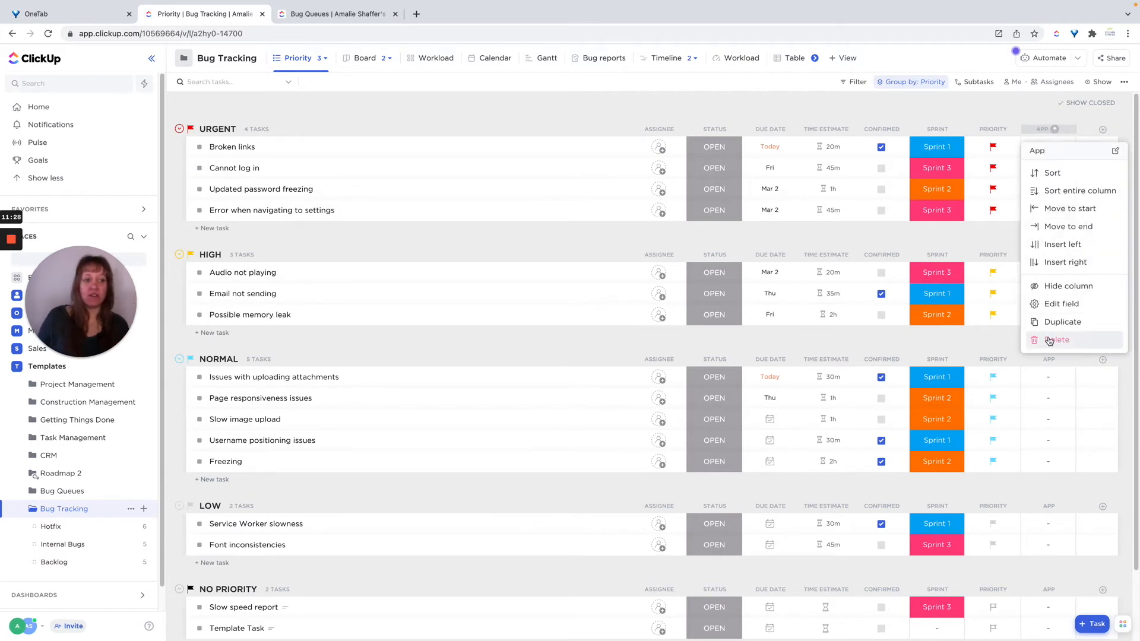
{"action": "left_click", "coordinate": [1059, 288]}
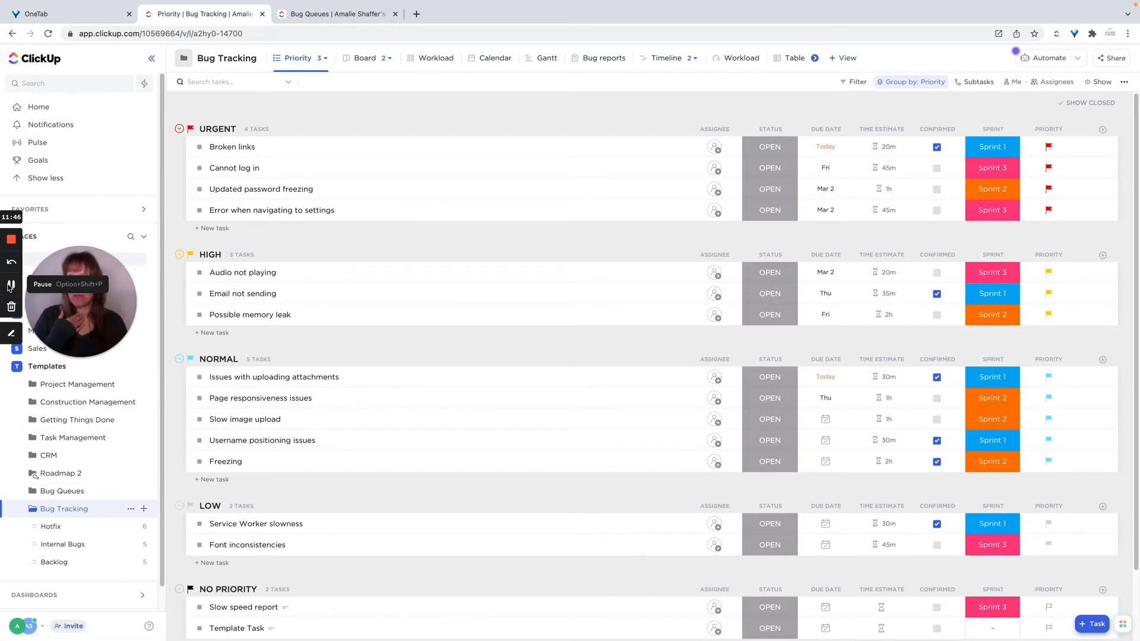
Review the original Bug Queues folder's lists, then return to the Bug Tracking folder's Priority view.
{"action": "left_click", "coordinate": [9, 286]}
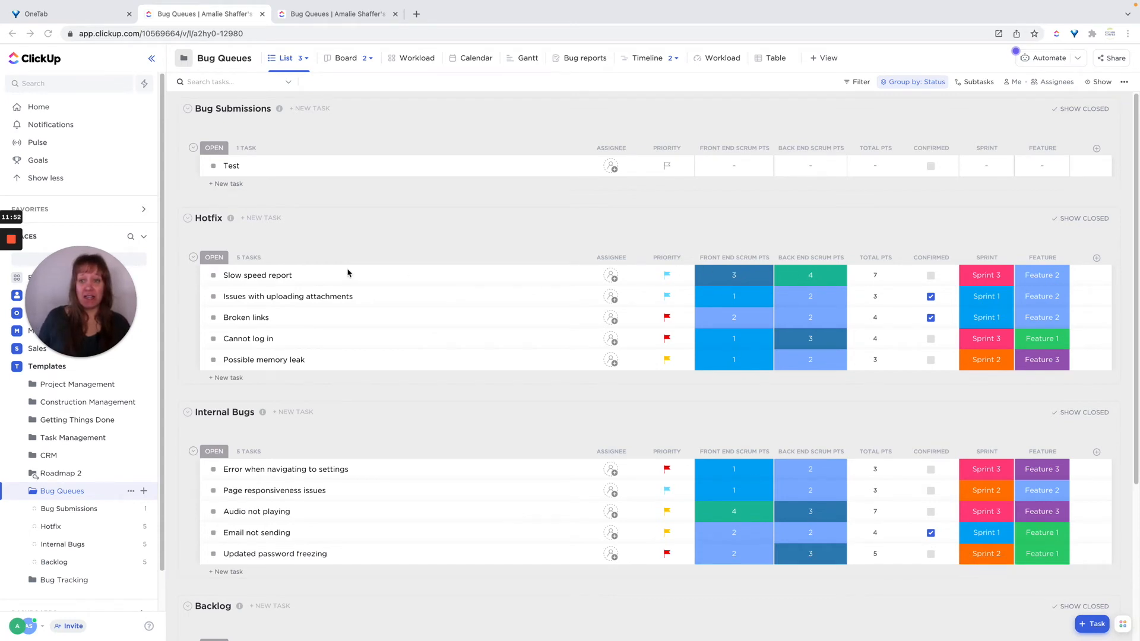
{"action": "scroll", "coordinate": [347, 272], "scroll_direction": "down", "scroll_amount": 3}
{"action": "left_click", "coordinate": [62, 581]}
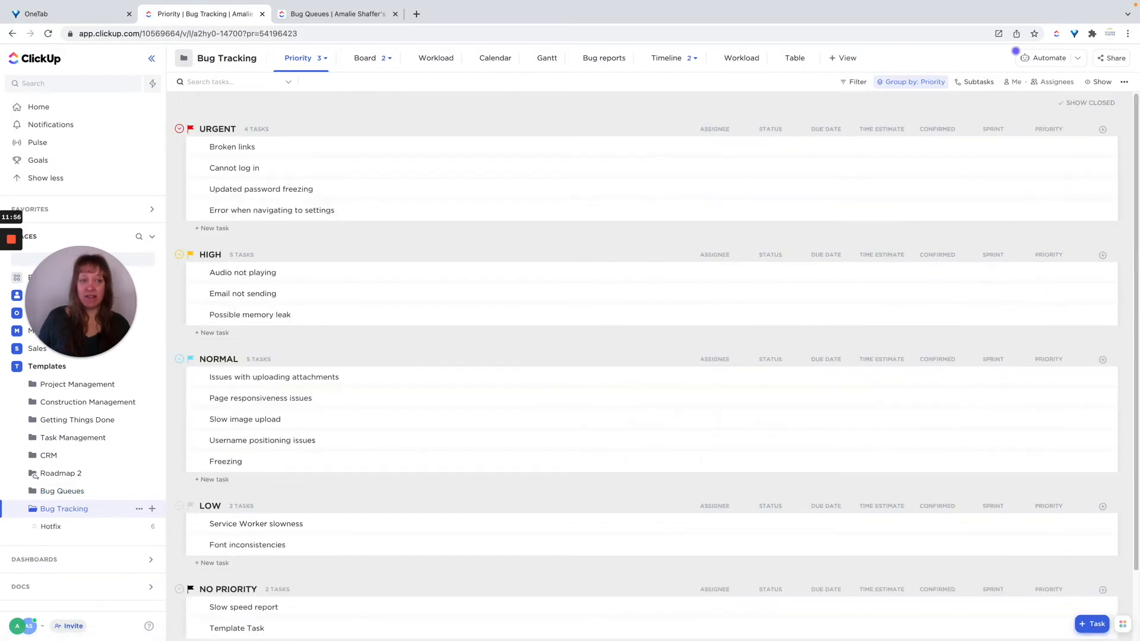
Add the App field as a Priority view column once more, then hide that column through its header options.
{"action": "left_click", "coordinate": [1102, 131]}
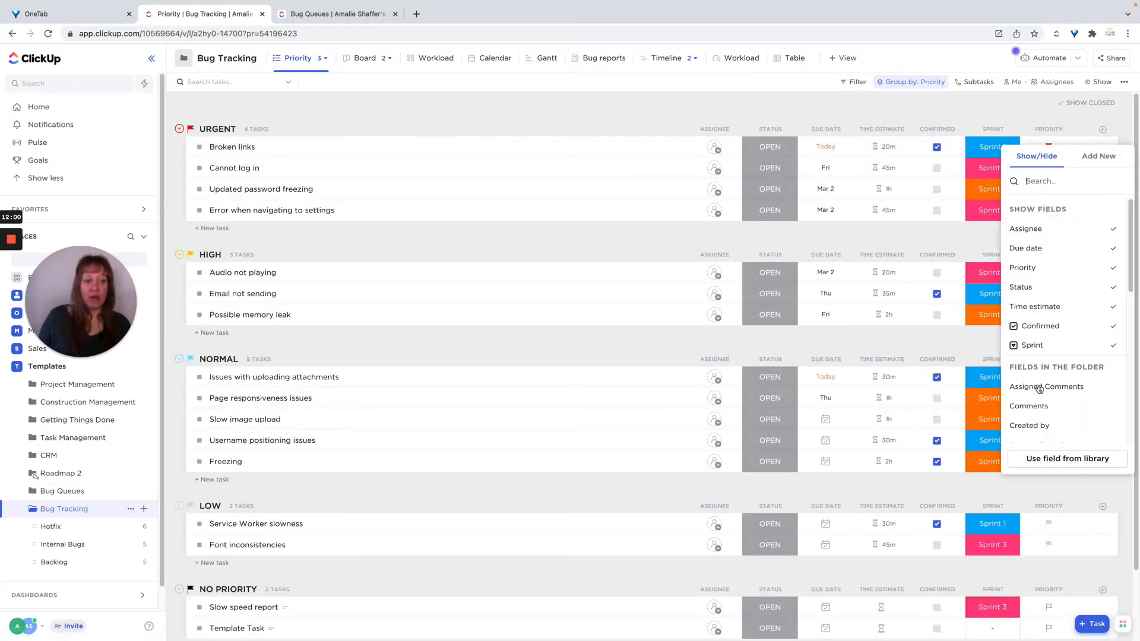
{"action": "scroll", "coordinate": [1039, 388], "scroll_direction": "down", "scroll_amount": 5}
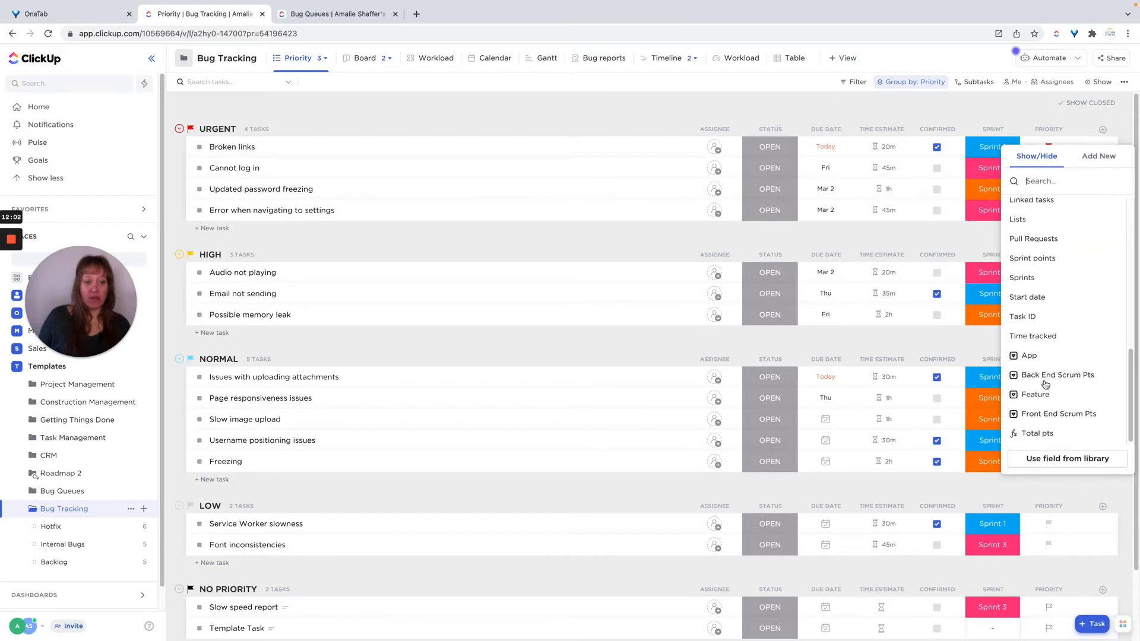
{"action": "left_click", "coordinate": [1045, 356]}
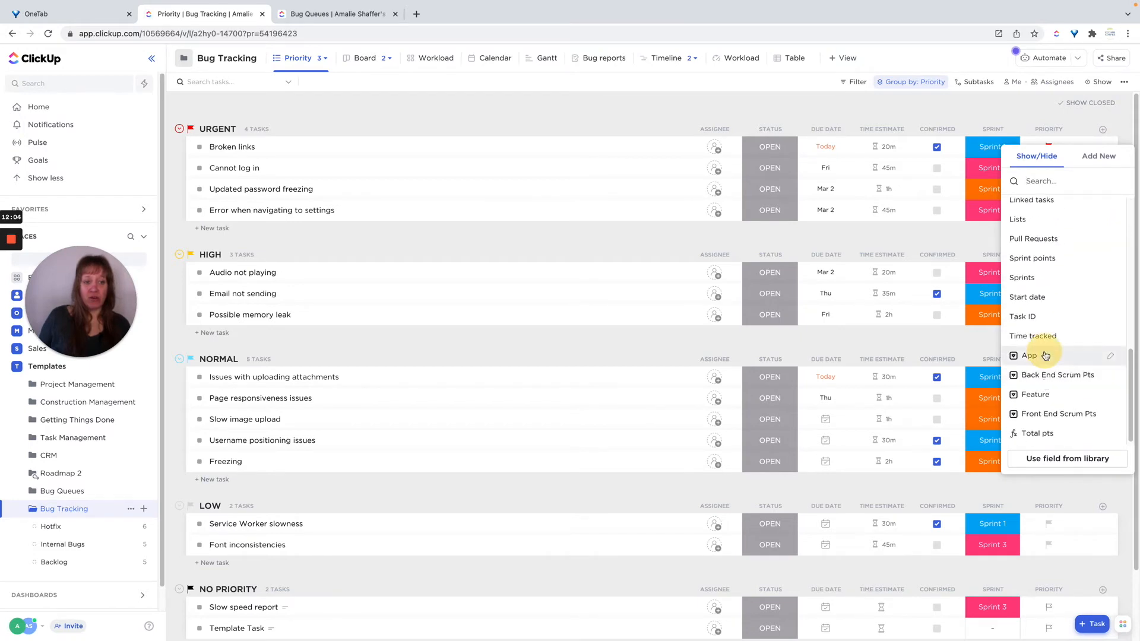
{"action": "left_click", "coordinate": [1015, 115]}
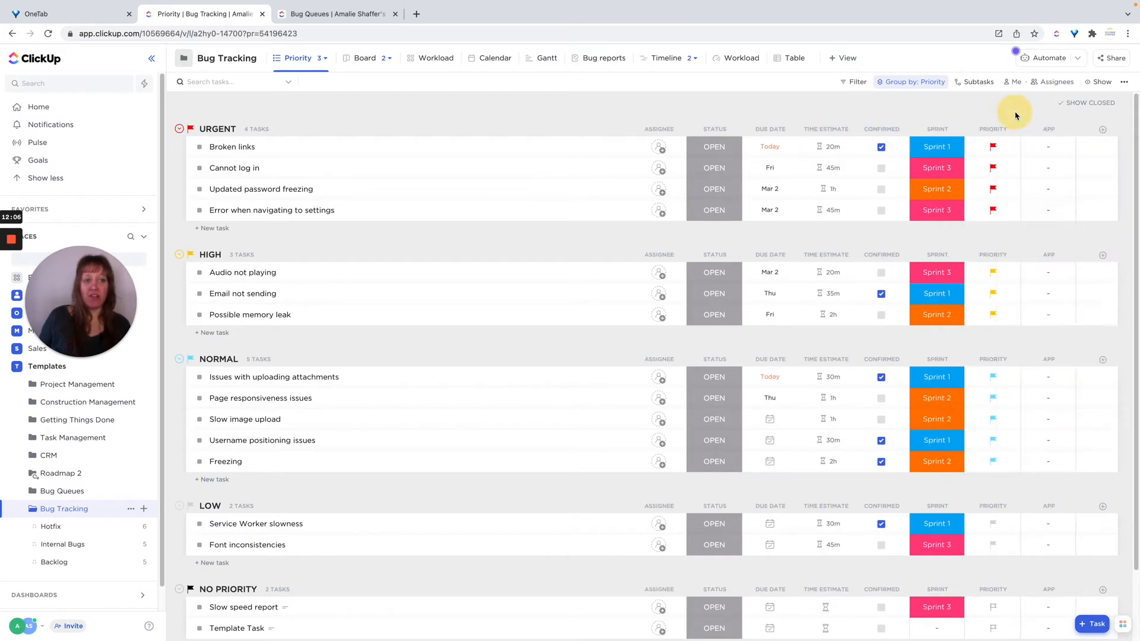
{"action": "left_click", "coordinate": [1048, 131]}
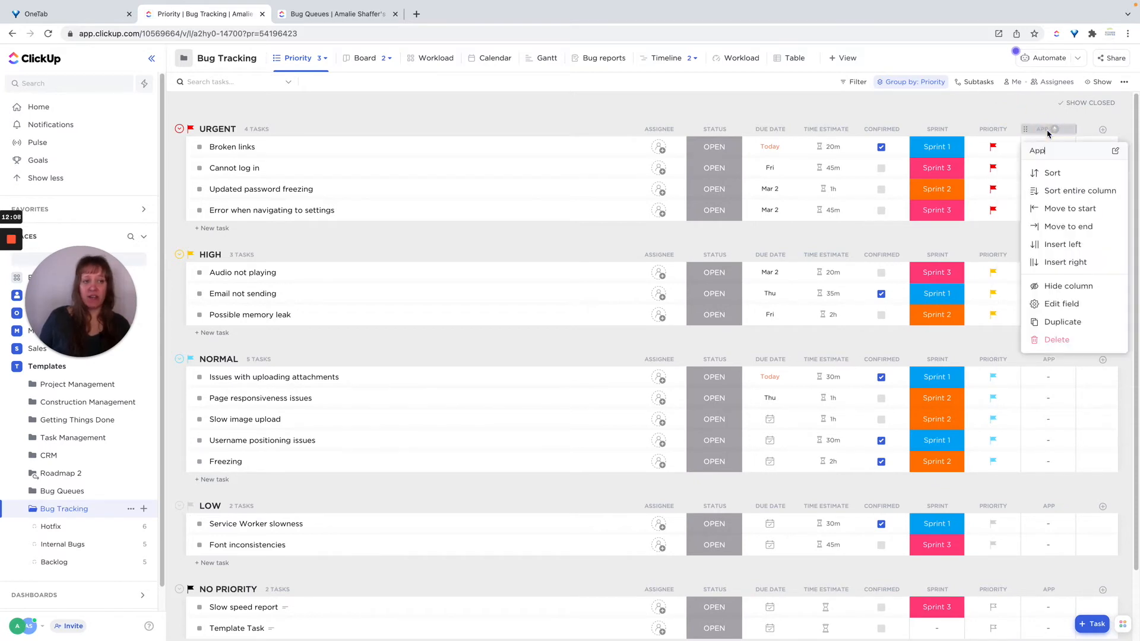
{"action": "left_click", "coordinate": [1057, 287]}
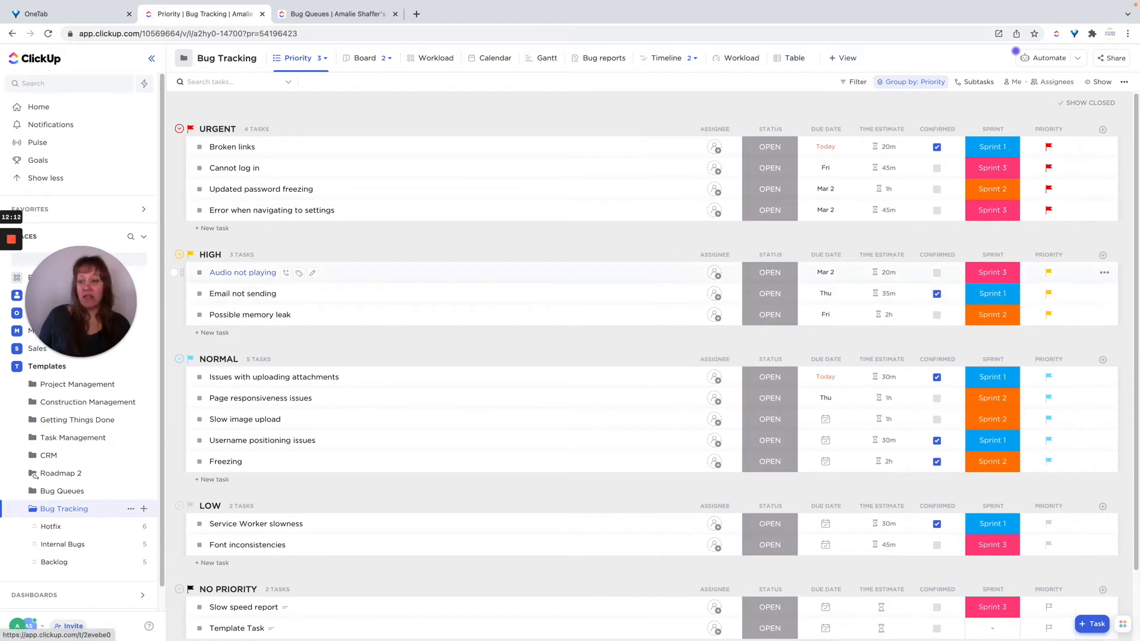
Restore the deleted Device custom field from the workspace Trash and go back to the workspace.
{"action": "mouse_move", "coordinate": [50, 629]}
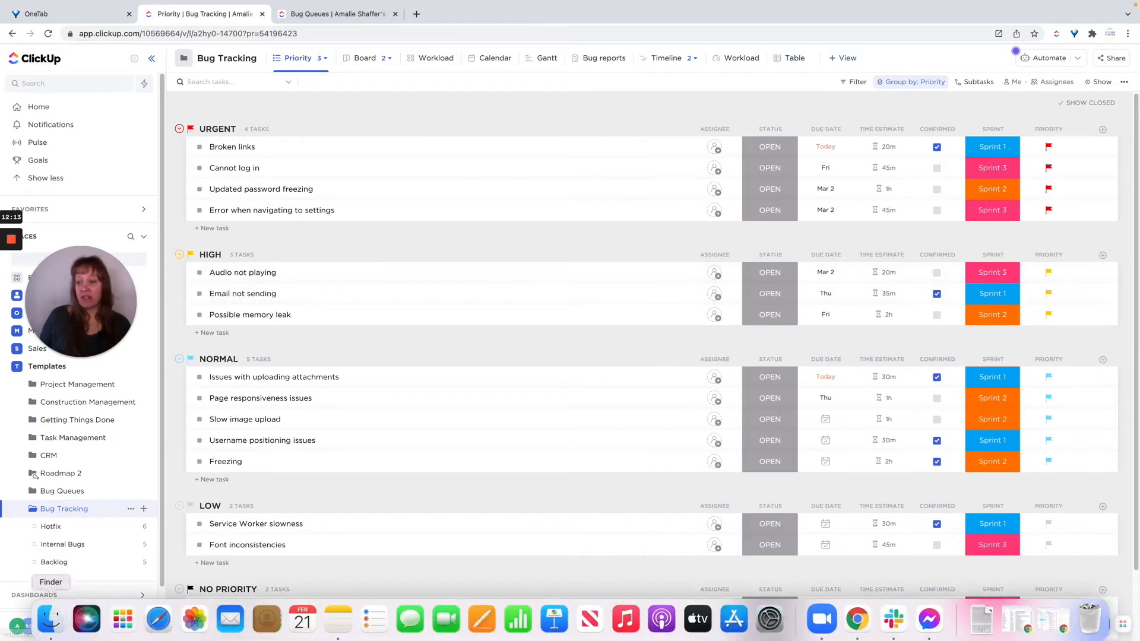
{"action": "left_click", "coordinate": [17, 628]}
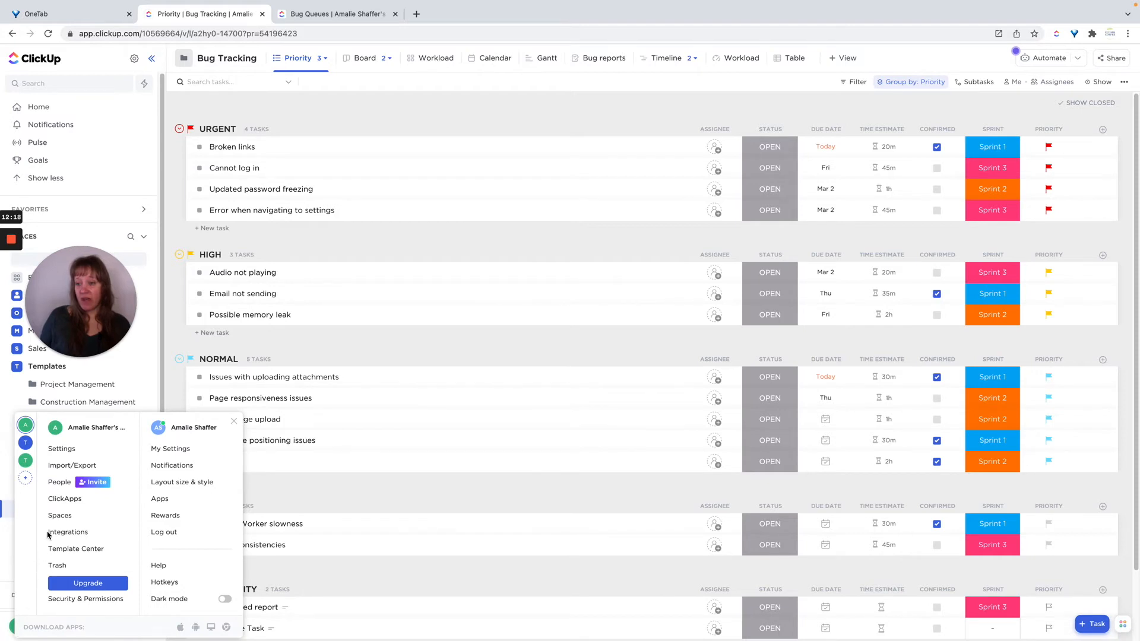
{"action": "left_click", "coordinate": [60, 564]}
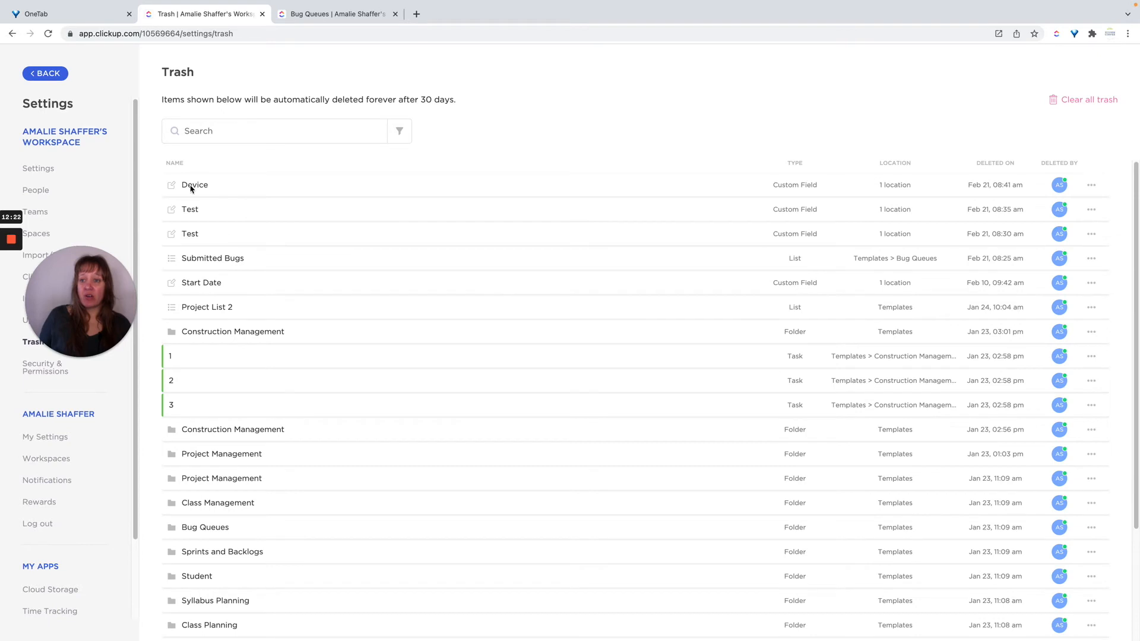
{"action": "left_click", "coordinate": [1091, 185]}
{"action": "left_click", "coordinate": [1036, 210]}
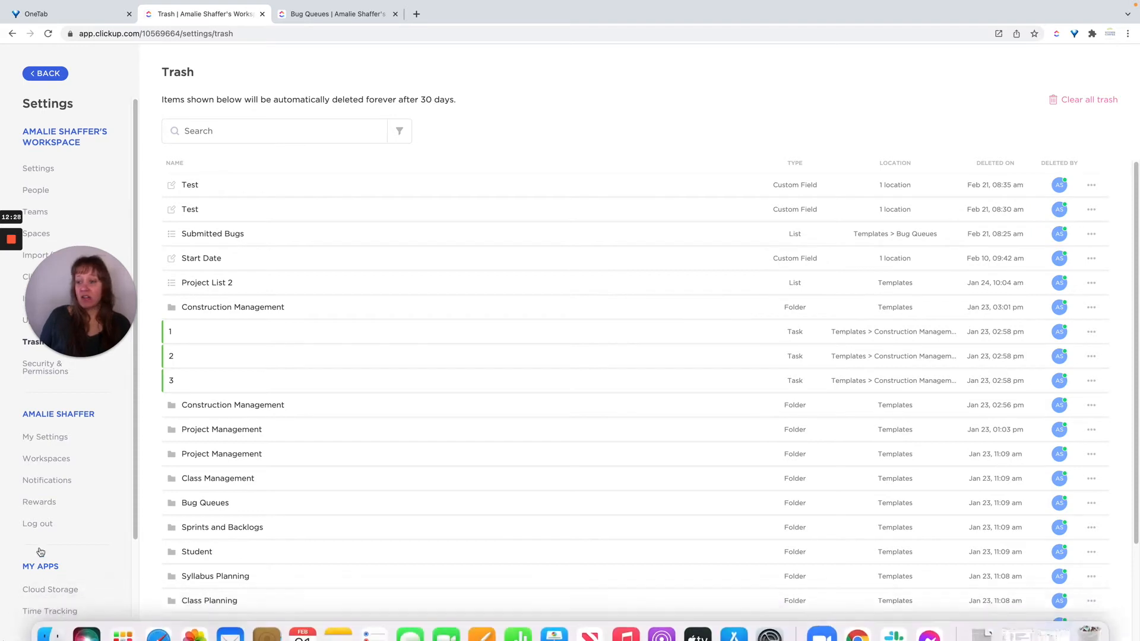
{"action": "left_click", "coordinate": [44, 75]}
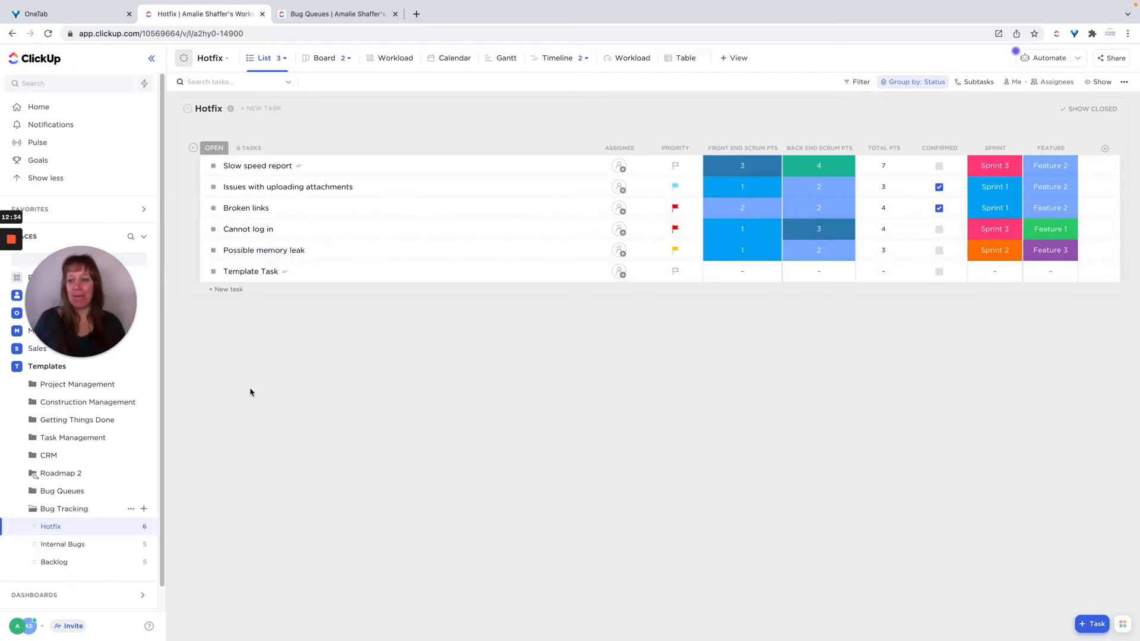
Open the Bug Tracking Priority view's column options and look through the available folder fields.
{"action": "left_click", "coordinate": [64, 509]}
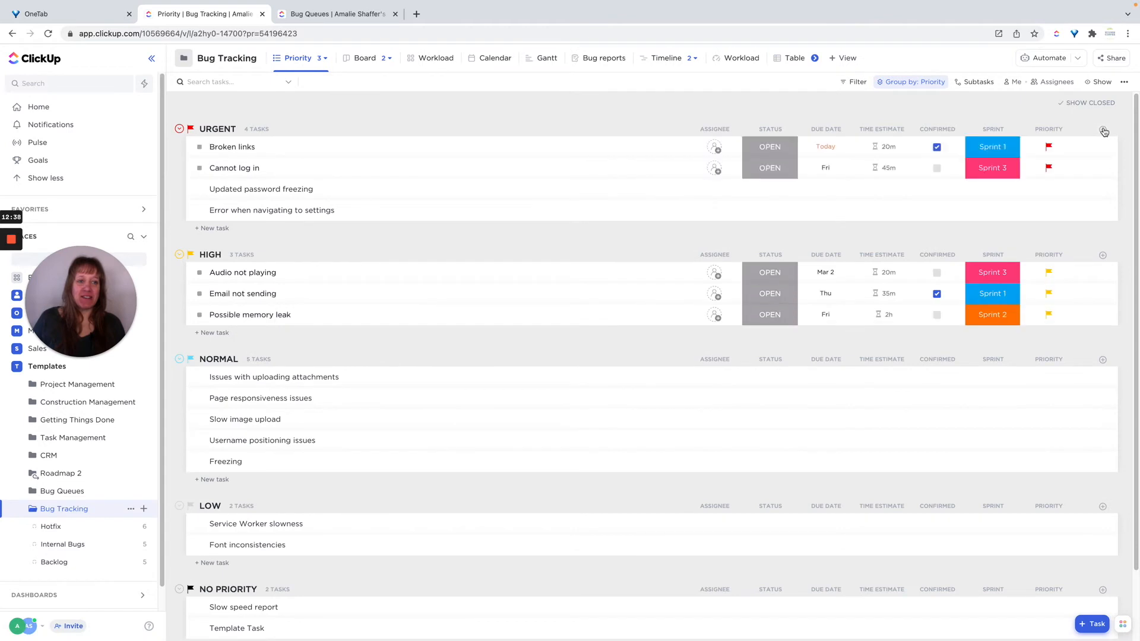
{"action": "left_click", "coordinate": [1102, 130]}
{"action": "scroll", "coordinate": [1079, 229], "scroll_direction": "down", "scroll_amount": 5}
{"action": "scroll", "coordinate": [1078, 229], "scroll_direction": "down", "scroll_amount": 3}
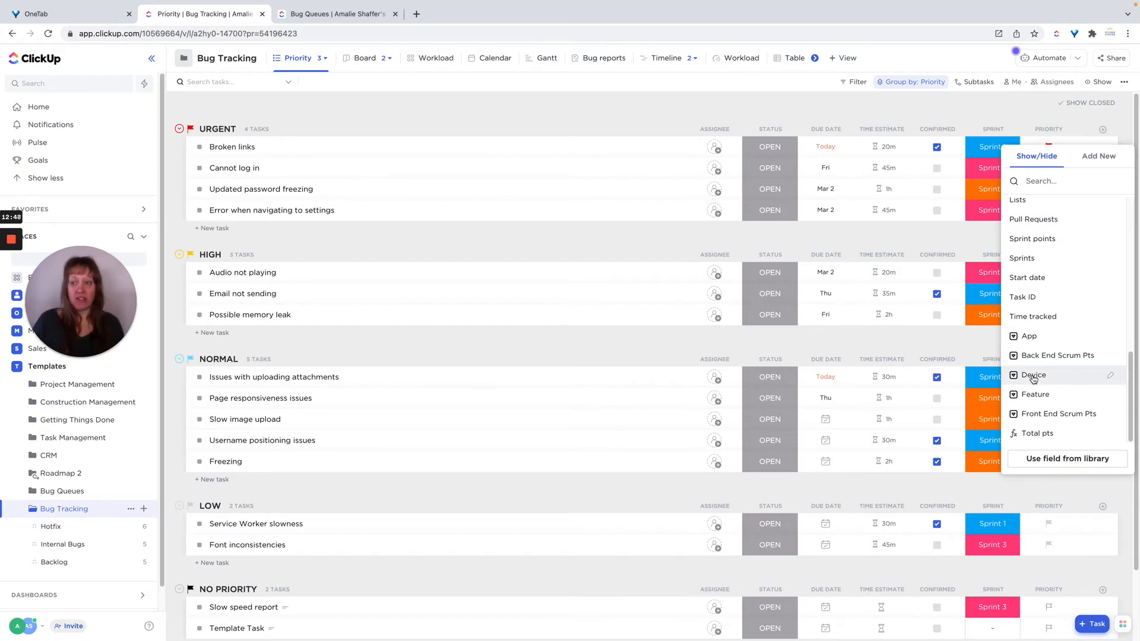
{"action": "left_click", "coordinate": [616, 115]}
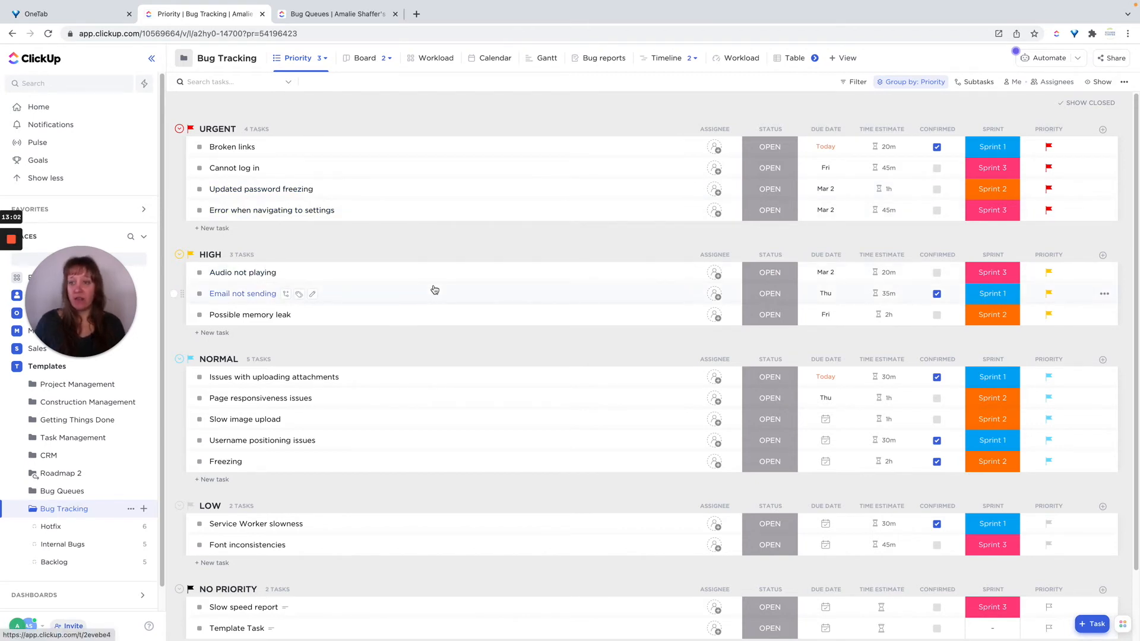
Open the Review view of Bug Tracking, then switch to the List view.
{"action": "left_click", "coordinate": [324, 58]}
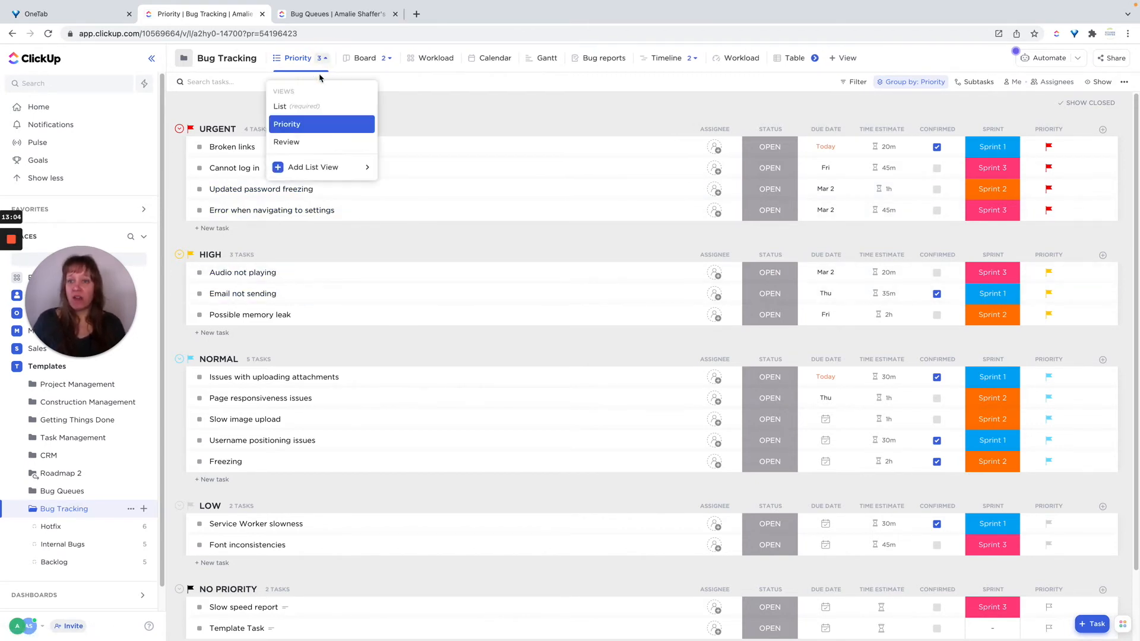
{"action": "left_click", "coordinate": [296, 141]}
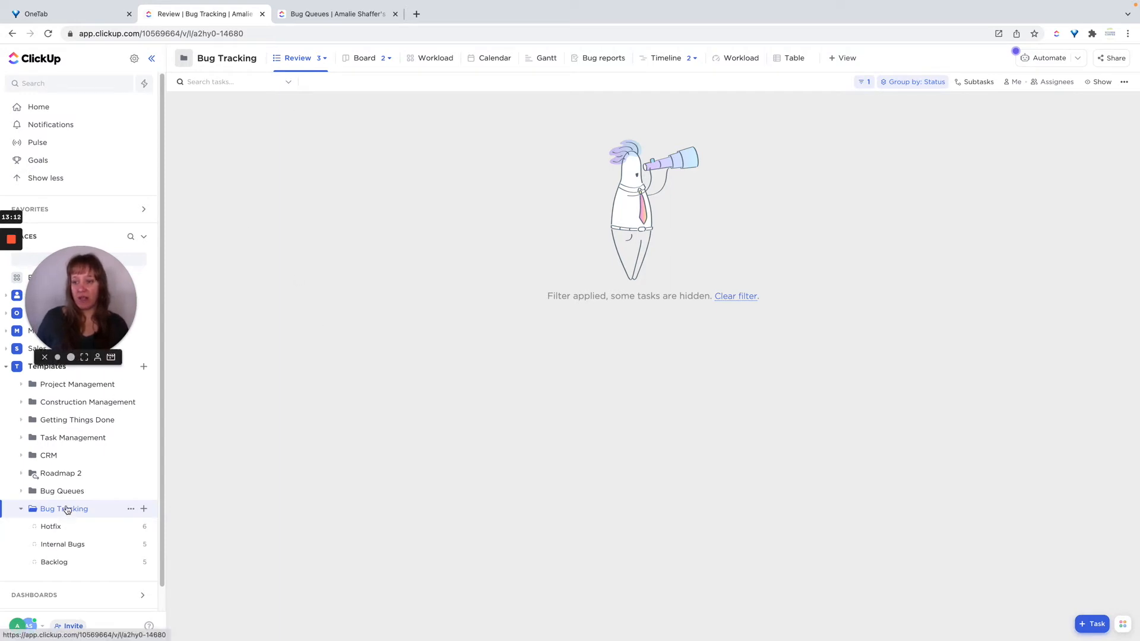
{"action": "left_click", "coordinate": [324, 58]}
{"action": "left_click", "coordinate": [298, 107]}
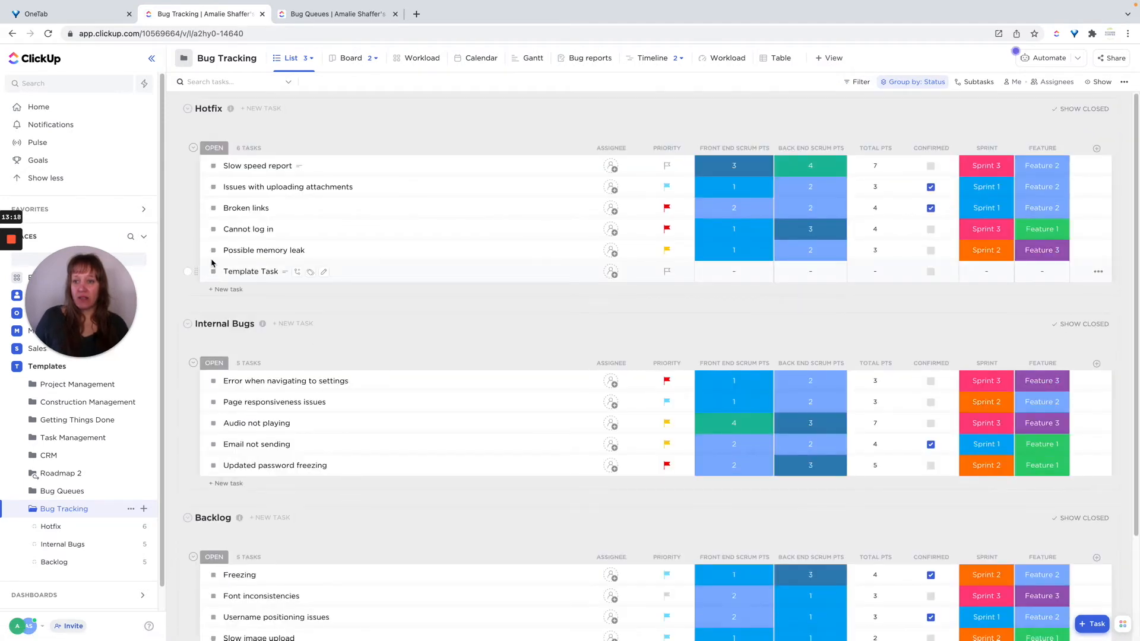
In Hotfix, set Template Task to Review, Possible memory leak to Pending, and Broken links to Cannot Reproduce.
{"action": "left_click", "coordinate": [213, 273]}
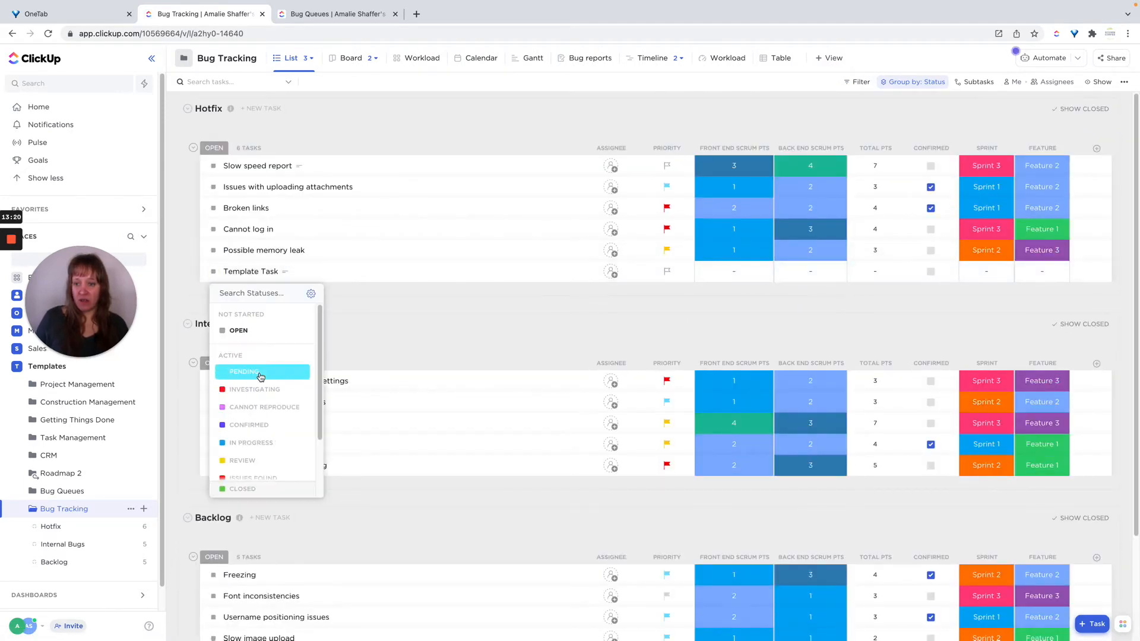
{"action": "left_click", "coordinate": [254, 461]}
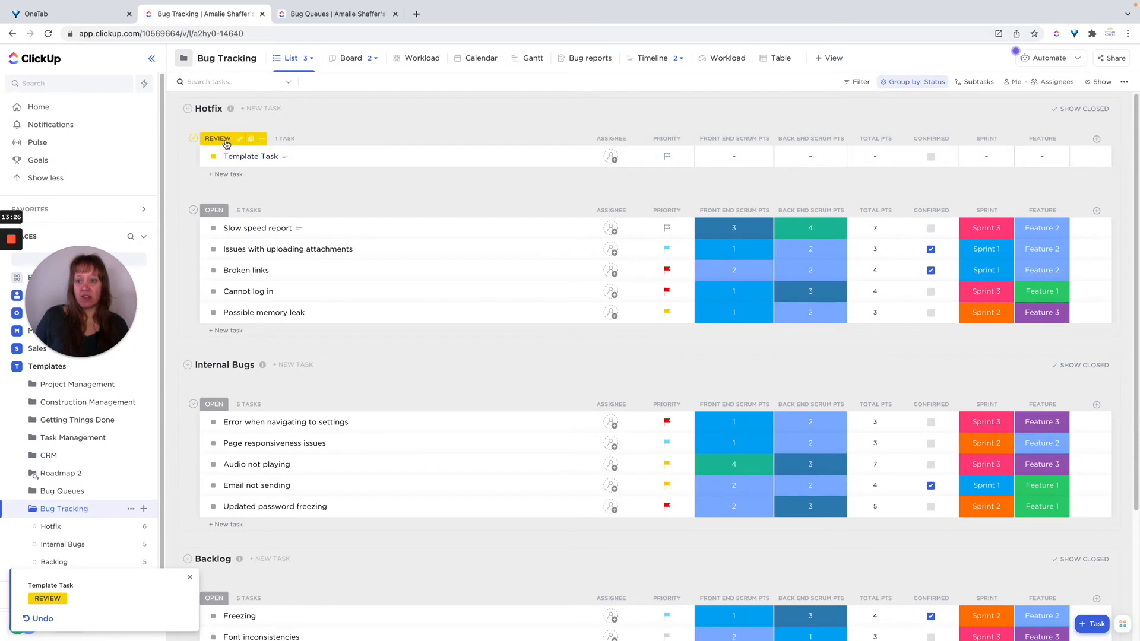
{"action": "left_click", "coordinate": [214, 313]}
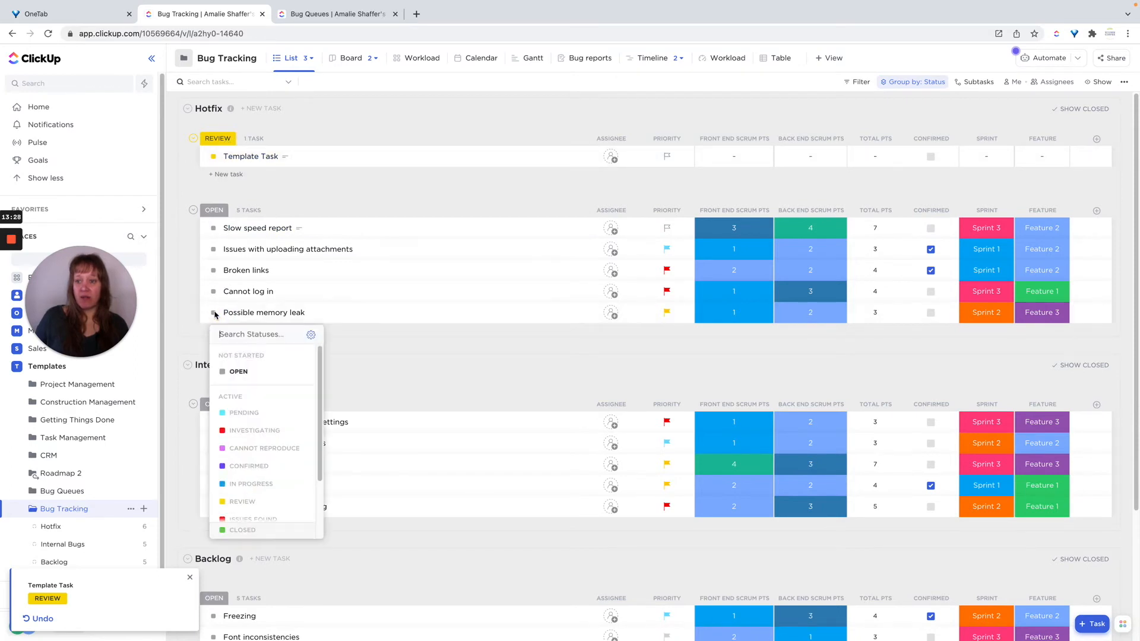
{"action": "left_click", "coordinate": [251, 413]}
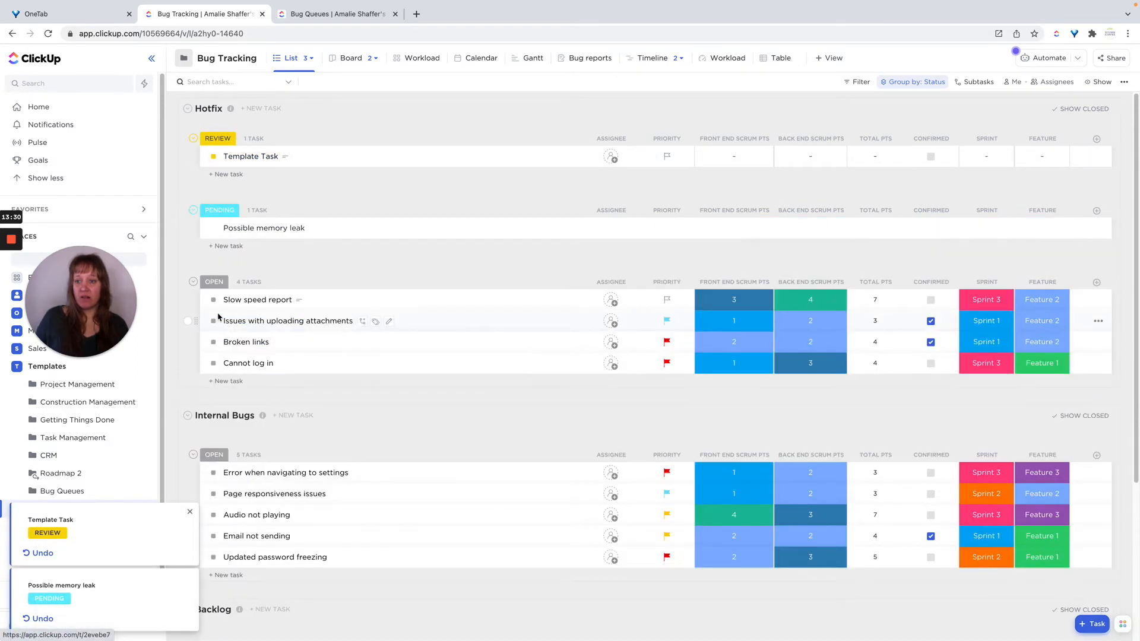
{"action": "left_click", "coordinate": [213, 342]}
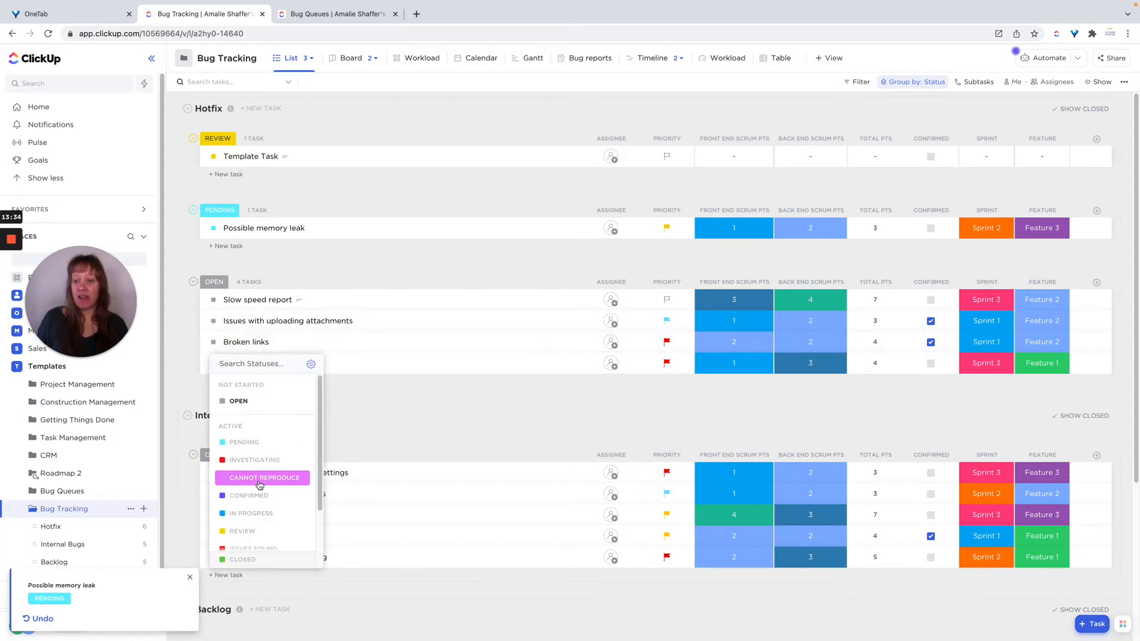
{"action": "left_click", "coordinate": [259, 481]}
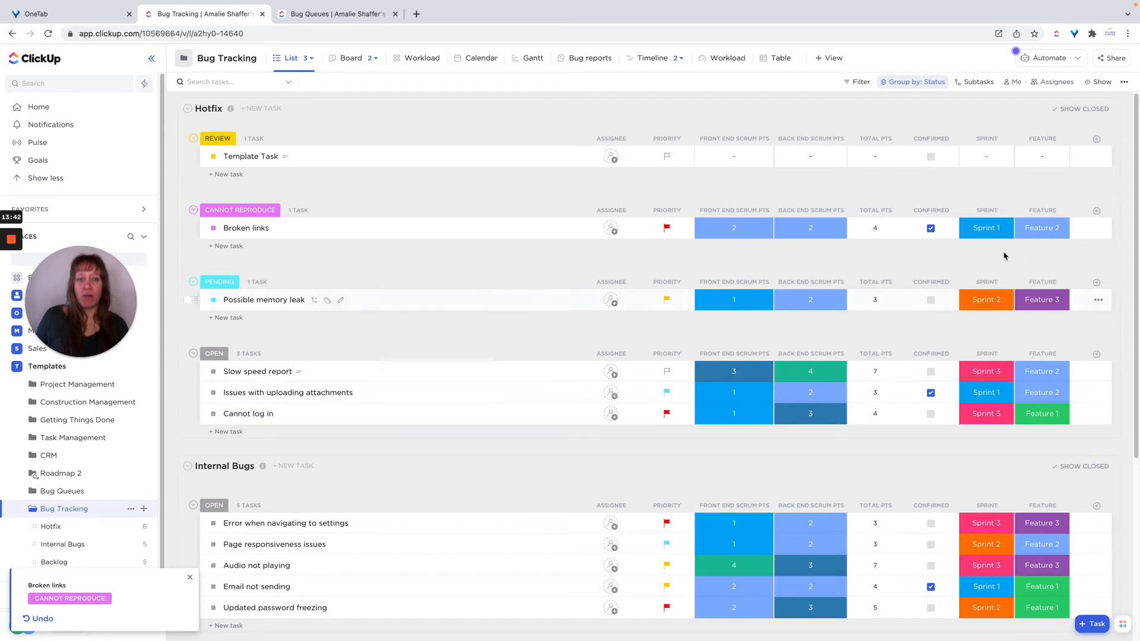
Reverse the order of the status groups in the List view and save the view.
{"action": "left_click", "coordinate": [919, 83]}
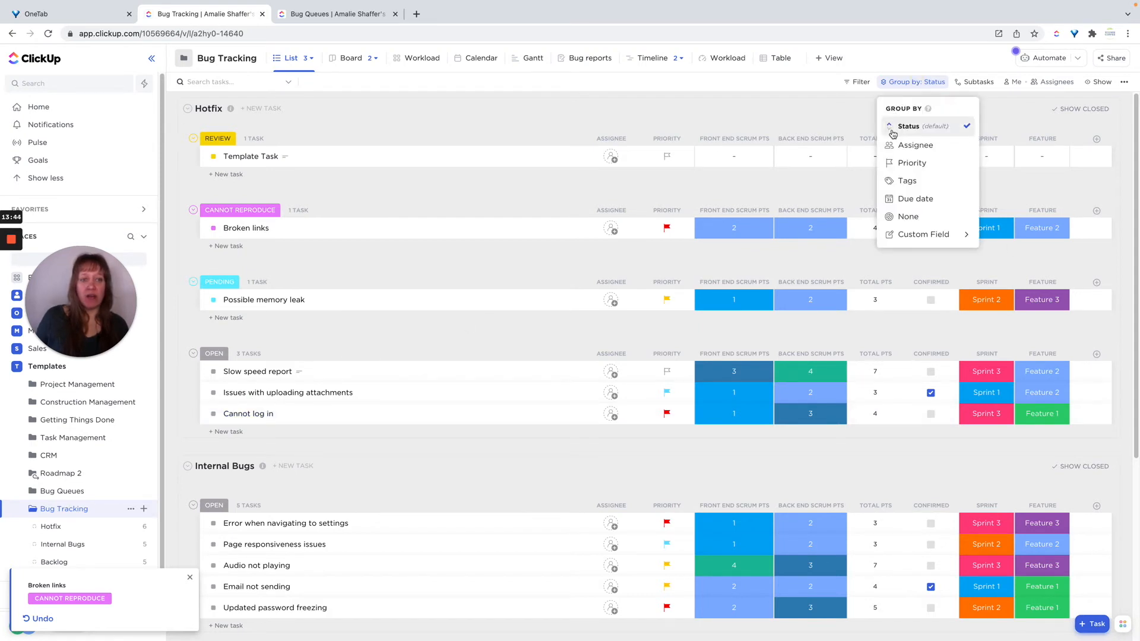
{"action": "left_click", "coordinate": [890, 132]}
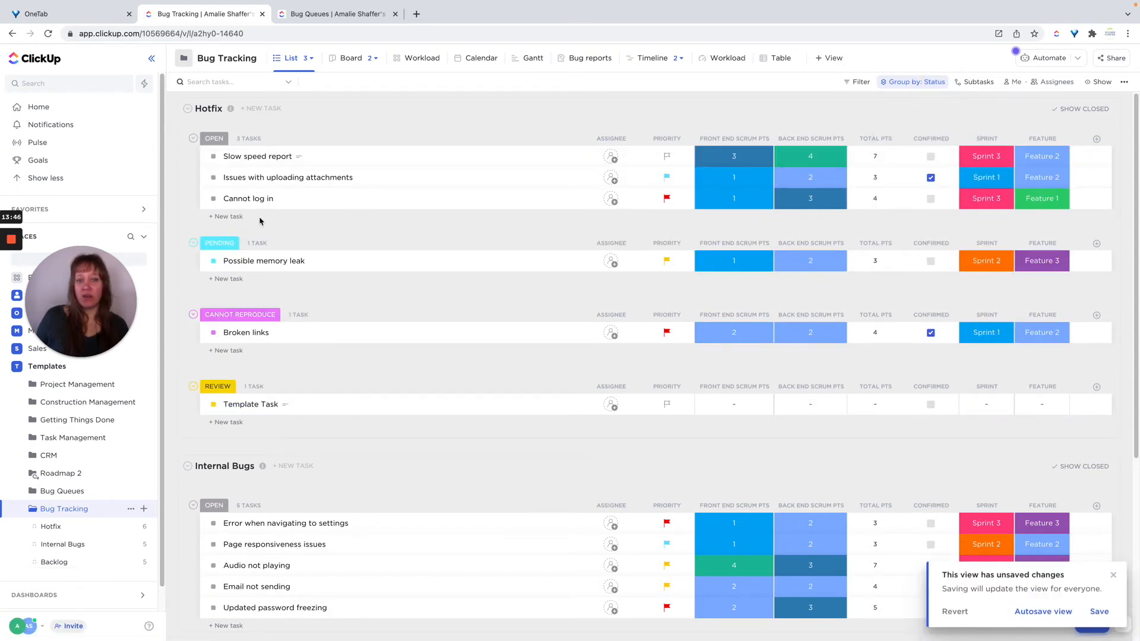
{"action": "left_click", "coordinate": [1099, 612]}
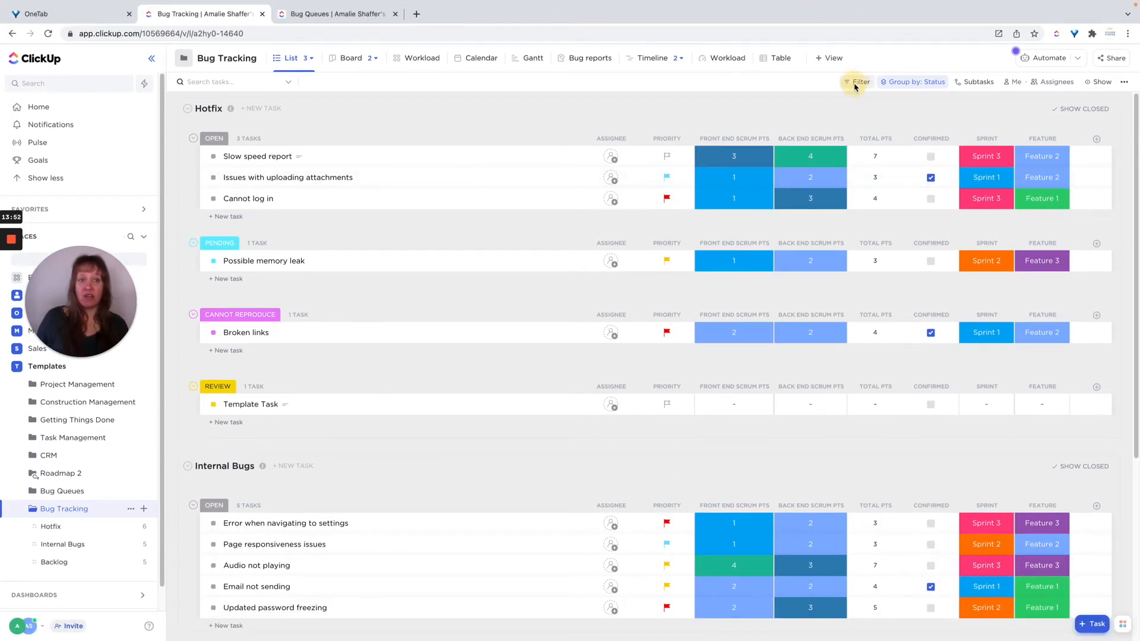
{"action": "left_click", "coordinate": [854, 87]}
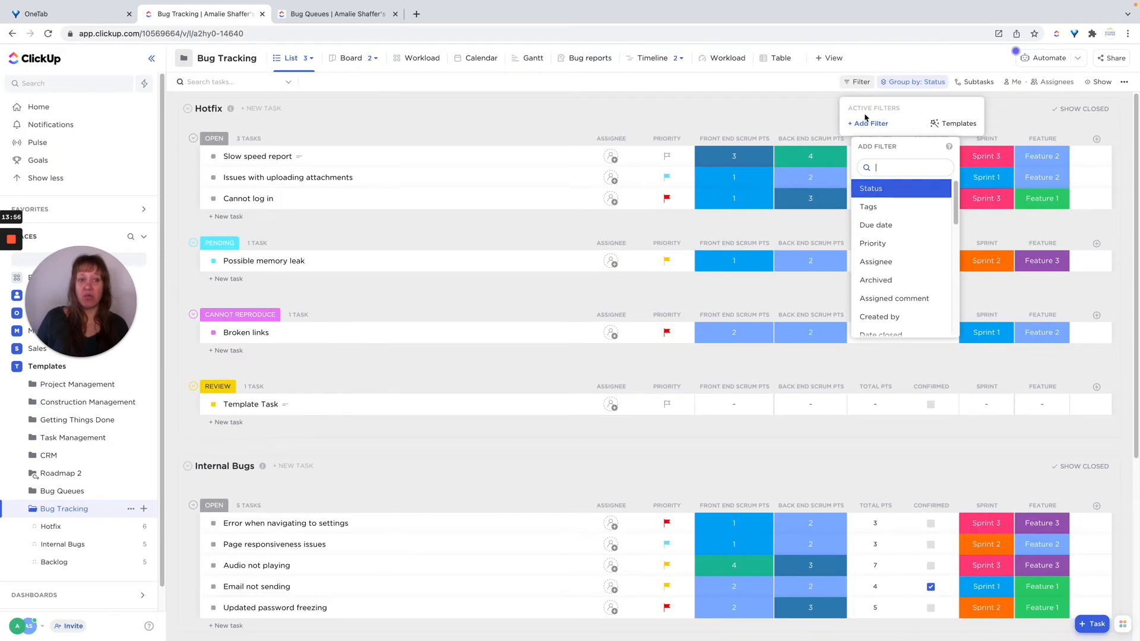
{"action": "left_click", "coordinate": [864, 127]}
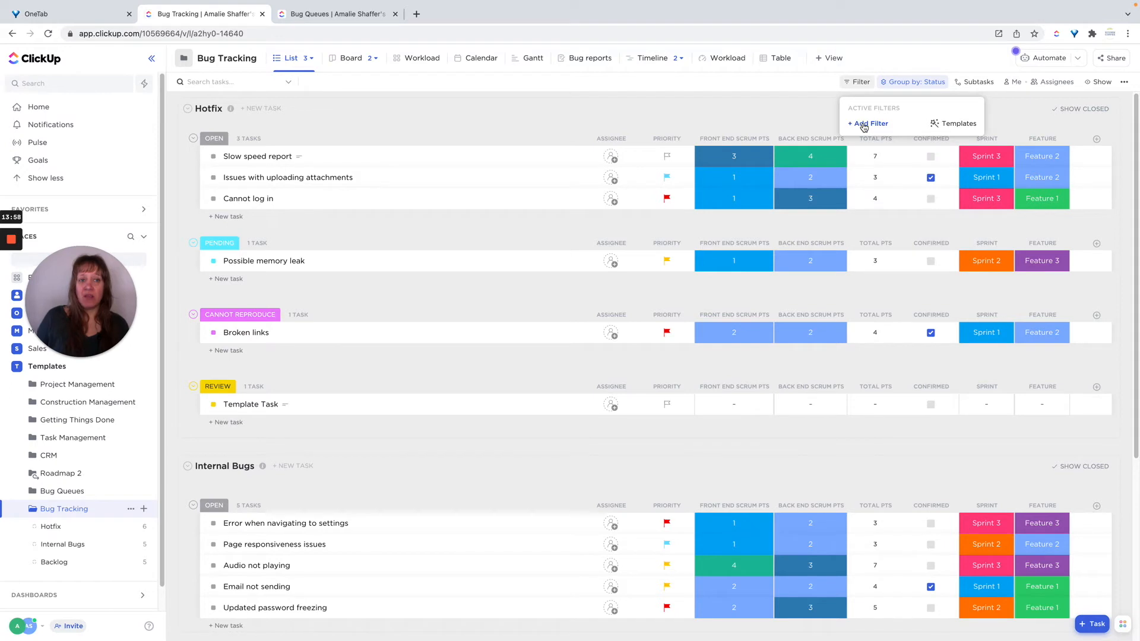
{"action": "left_click", "coordinate": [864, 127]}
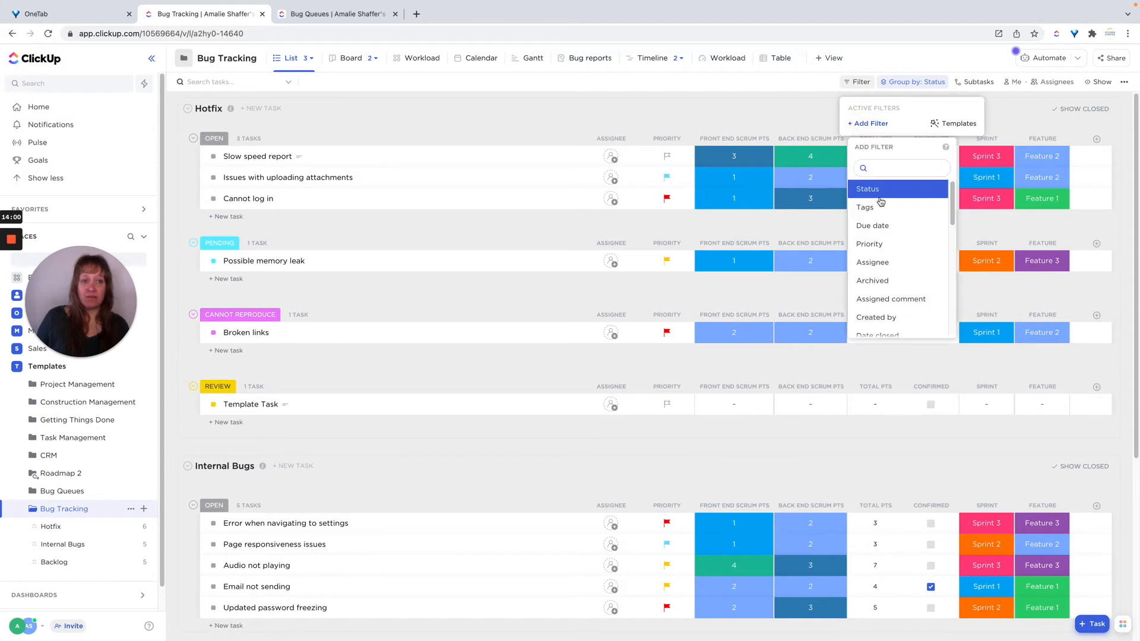
{"action": "left_click", "coordinate": [867, 189]}
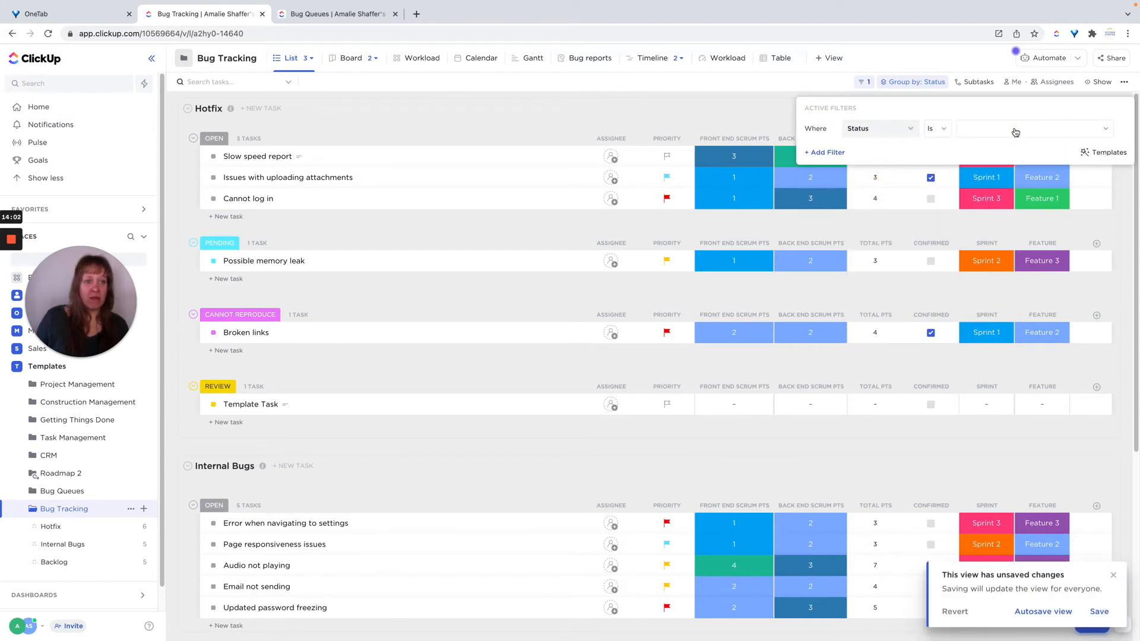
{"action": "left_click", "coordinate": [1015, 130]}
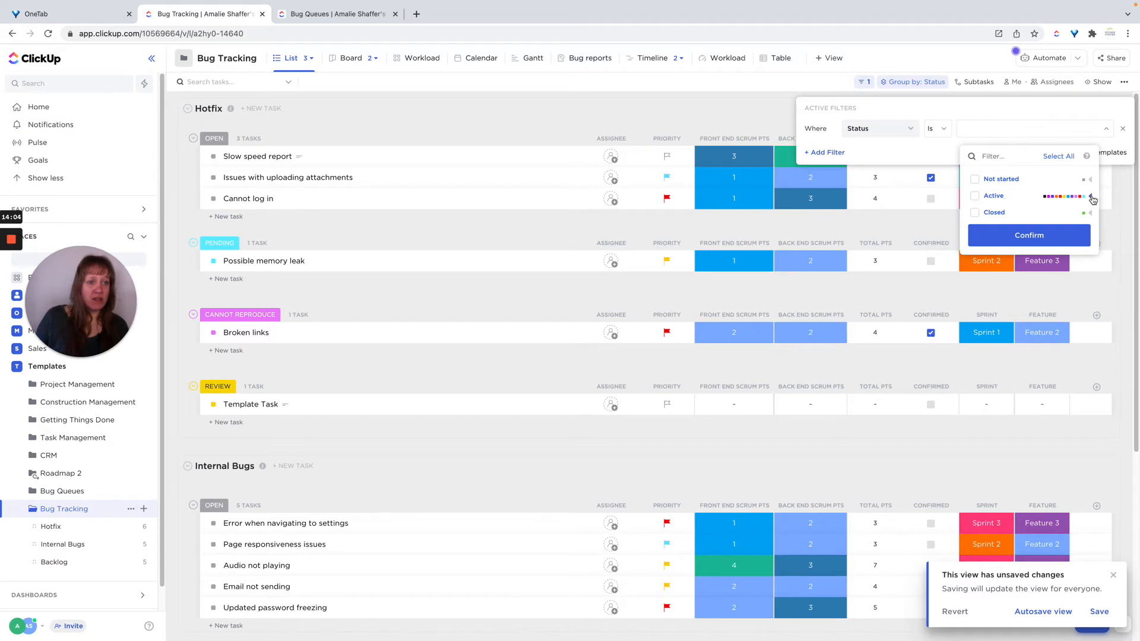
{"action": "left_click", "coordinate": [1091, 197]}
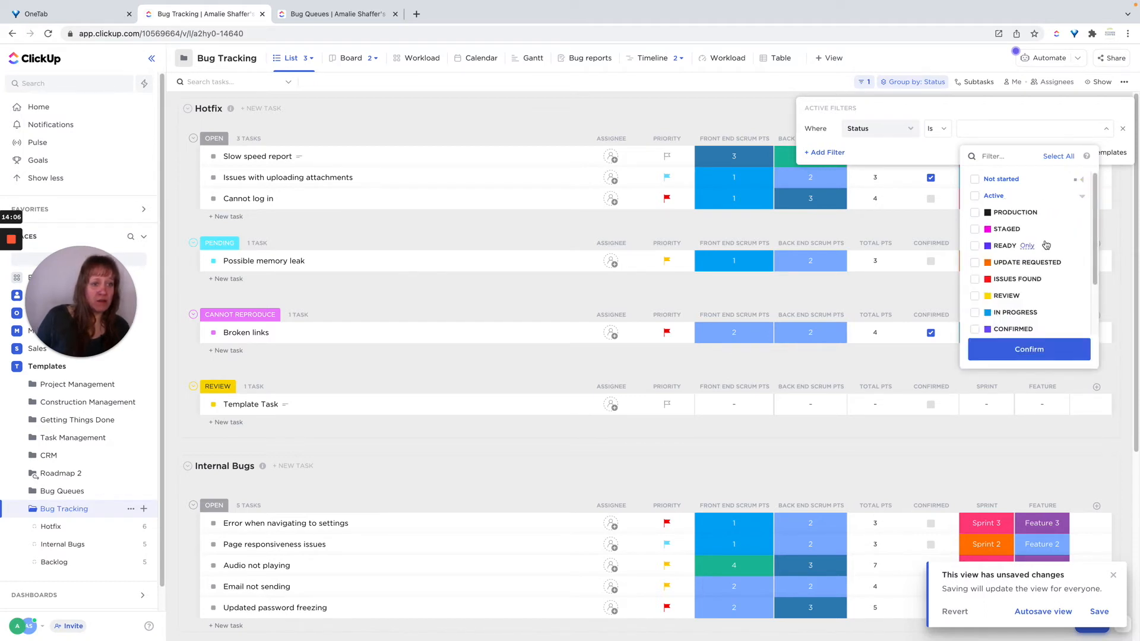
{"action": "scroll", "coordinate": [1046, 245], "scroll_direction": "down", "scroll_amount": 3}
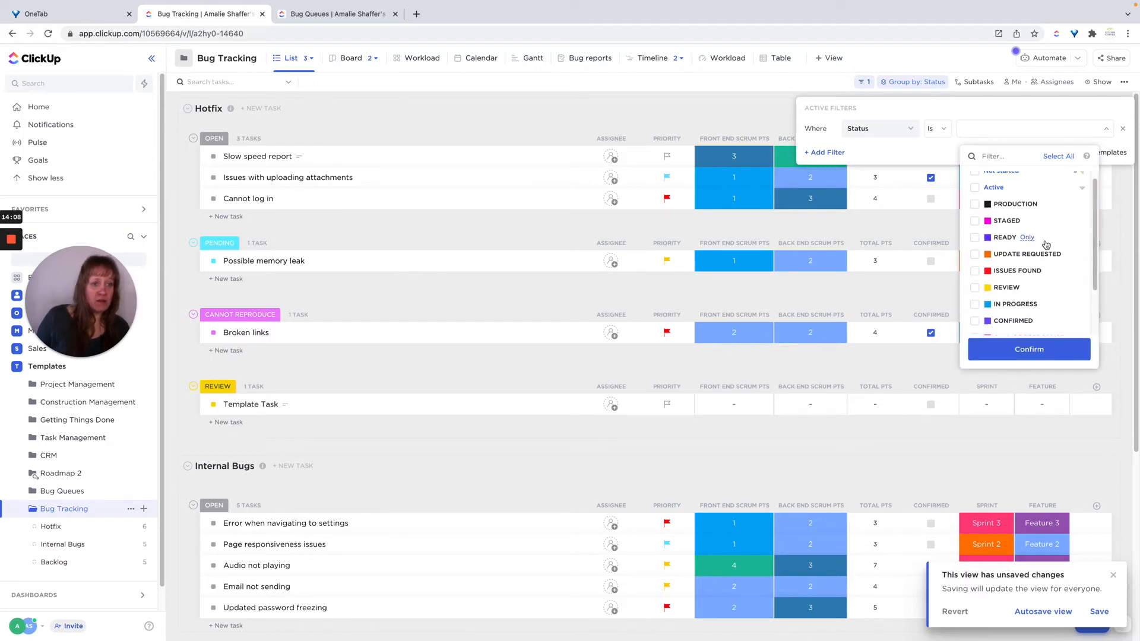
{"action": "scroll", "coordinate": [1040, 249], "scroll_direction": "up", "scroll_amount": 3}
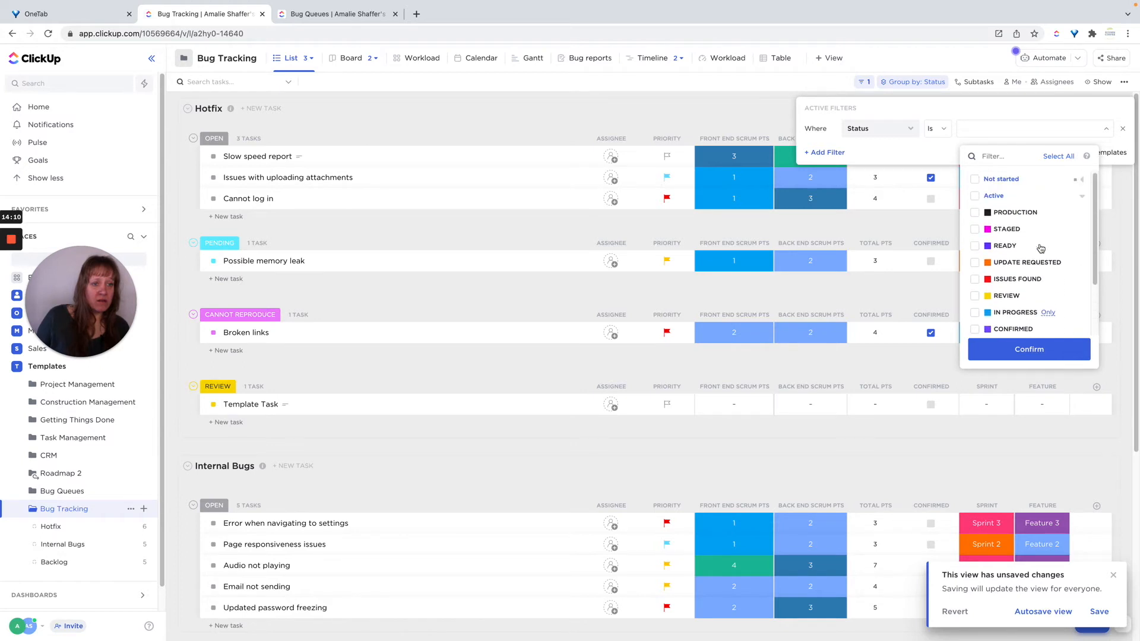
{"action": "left_click", "coordinate": [1081, 181]}
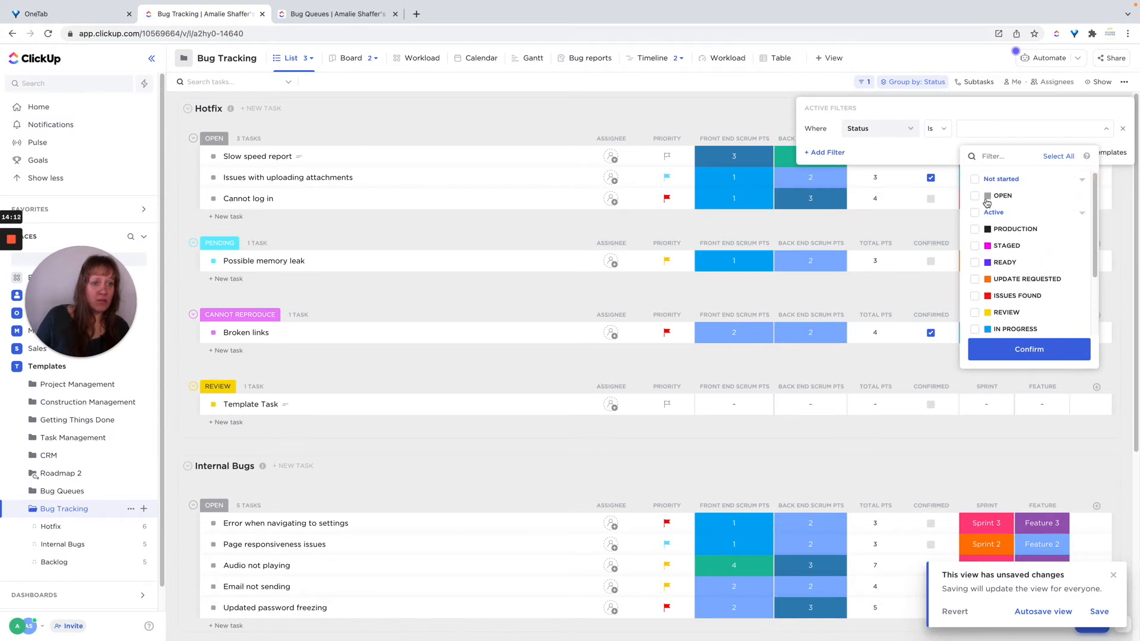
{"action": "left_click", "coordinate": [975, 196]}
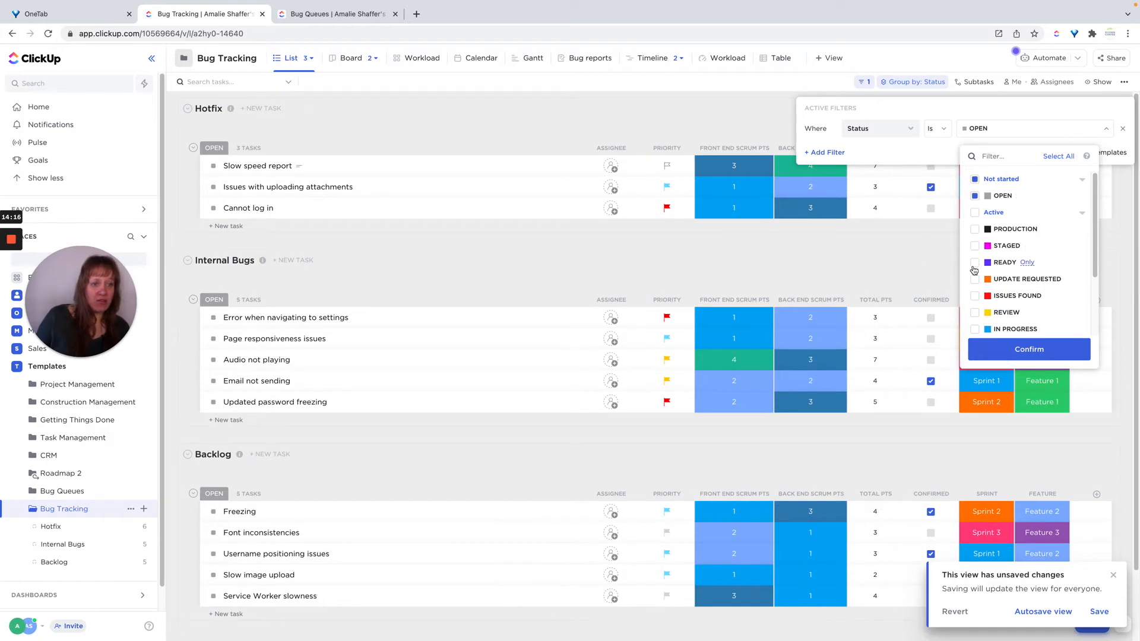
{"action": "left_click", "coordinate": [975, 313]}
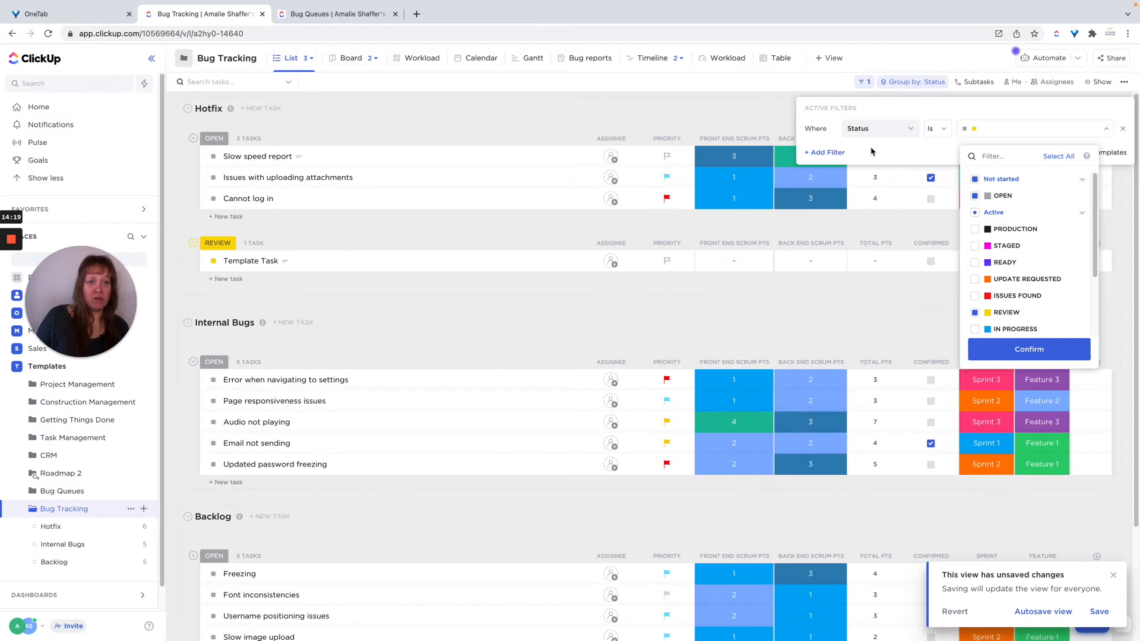
{"action": "left_click", "coordinate": [1104, 131]}
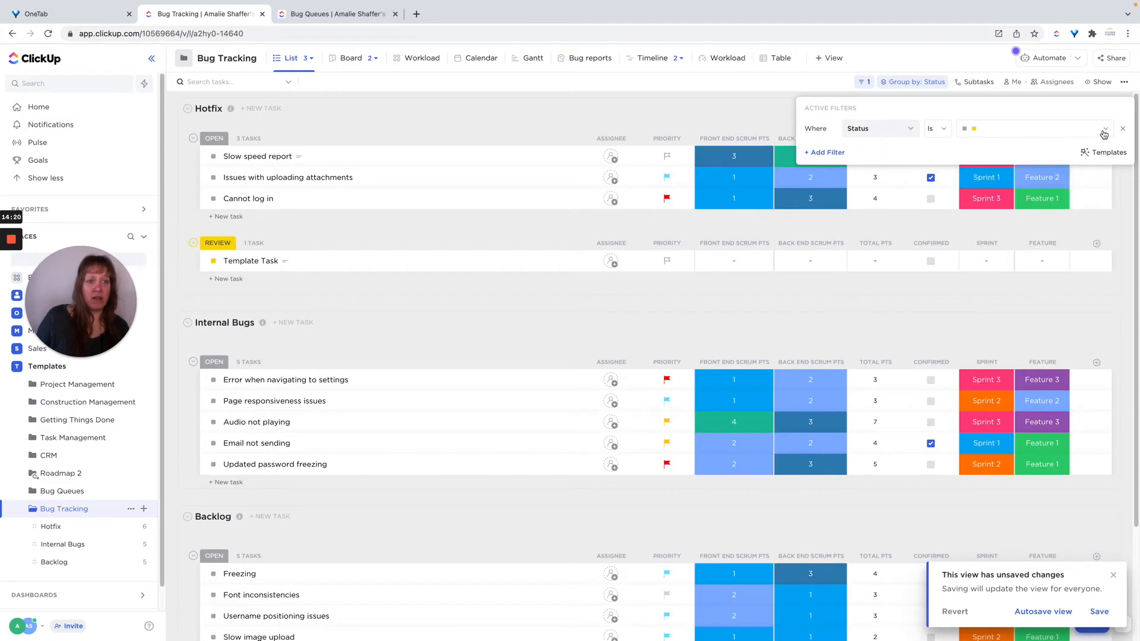
{"action": "left_click", "coordinate": [1124, 130]}
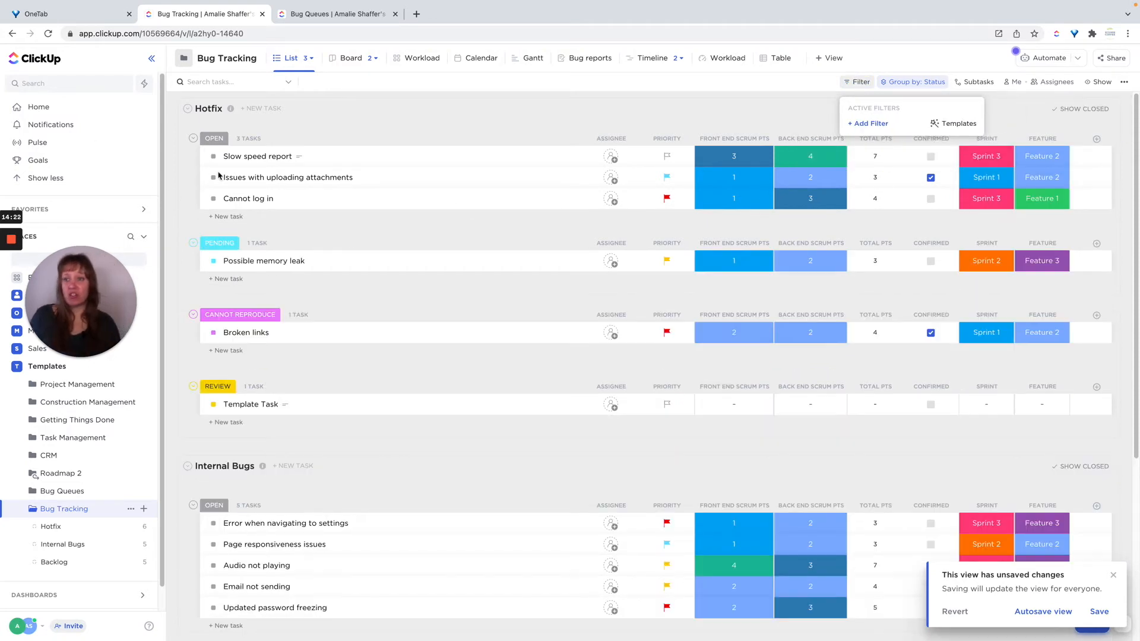
Filter the List view by status to show only Open and Review tasks, and save the view.
{"action": "left_click", "coordinate": [869, 125]}
{"action": "left_click", "coordinate": [881, 188]}
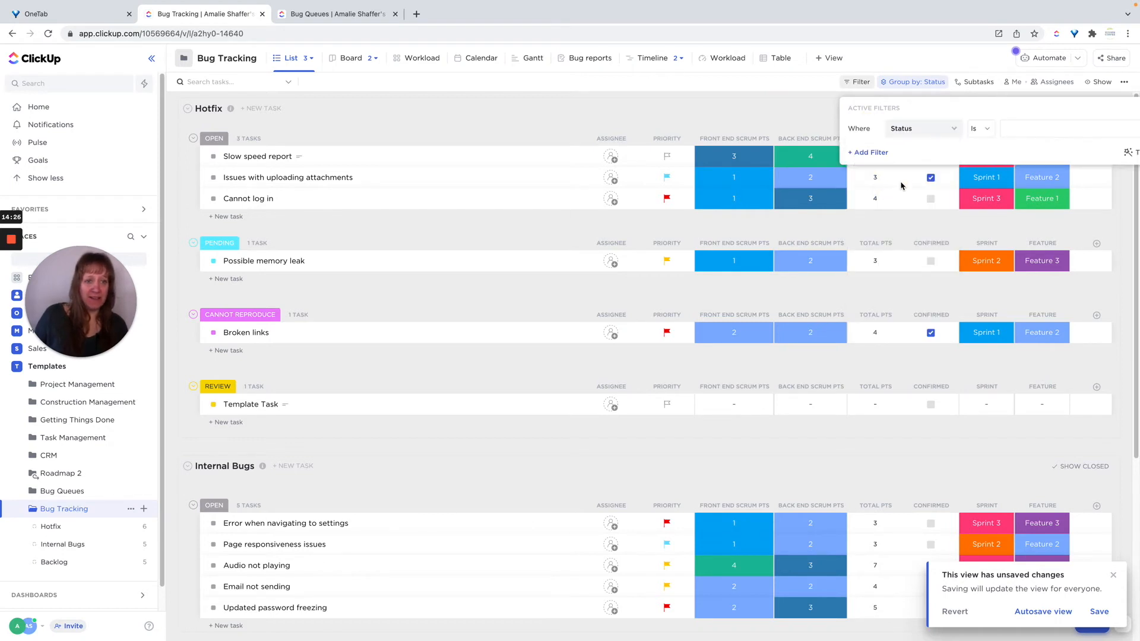
{"action": "left_click", "coordinate": [1000, 129]}
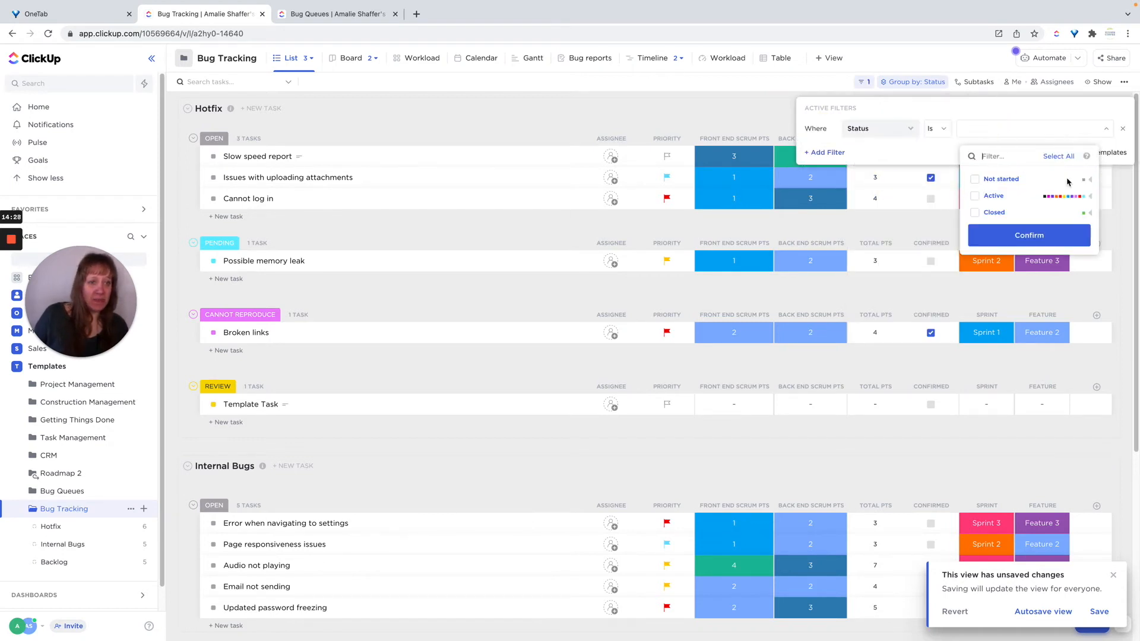
{"action": "left_click", "coordinate": [1092, 180]}
{"action": "left_click", "coordinate": [975, 196]}
{"action": "left_click", "coordinate": [1091, 214]}
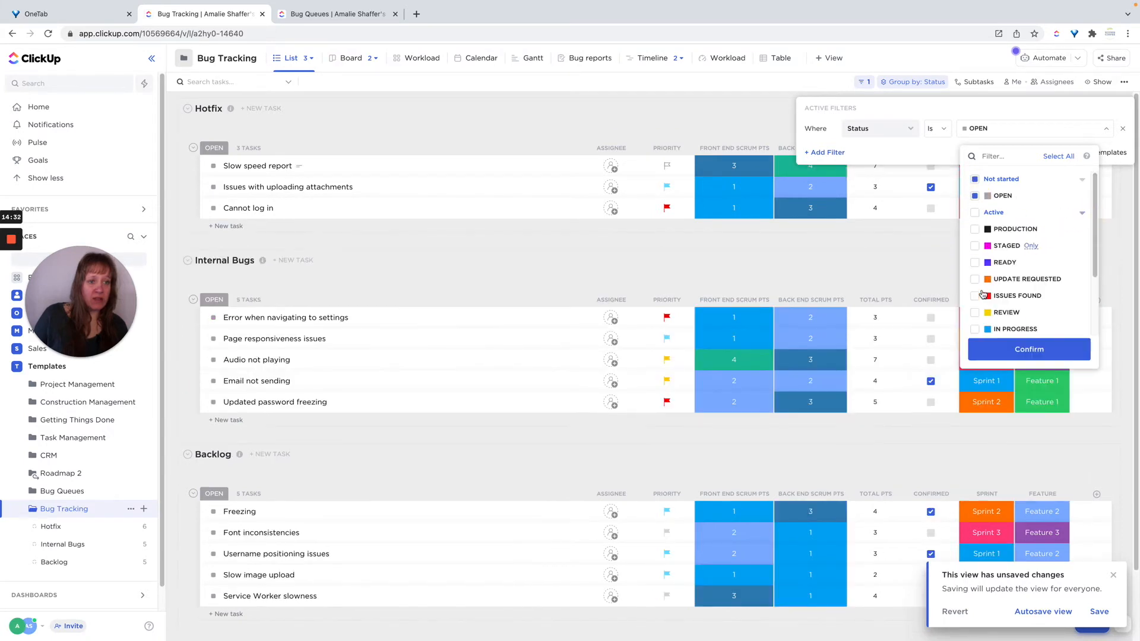
{"action": "left_click", "coordinate": [974, 313]}
{"action": "left_click", "coordinate": [1020, 351]}
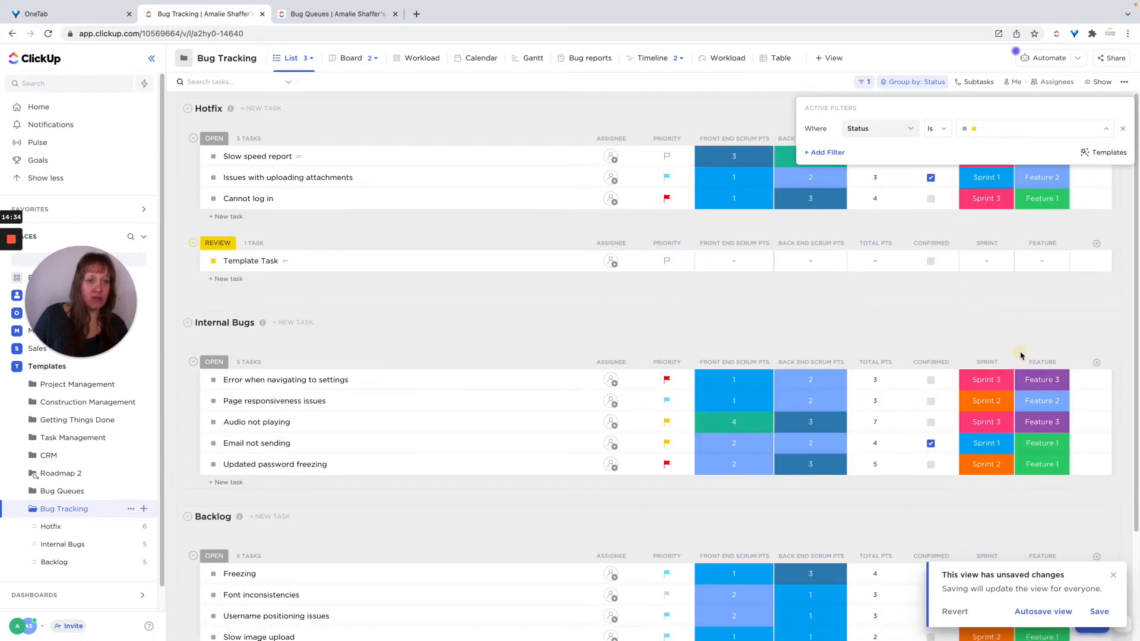
{"action": "left_click", "coordinate": [693, 113]}
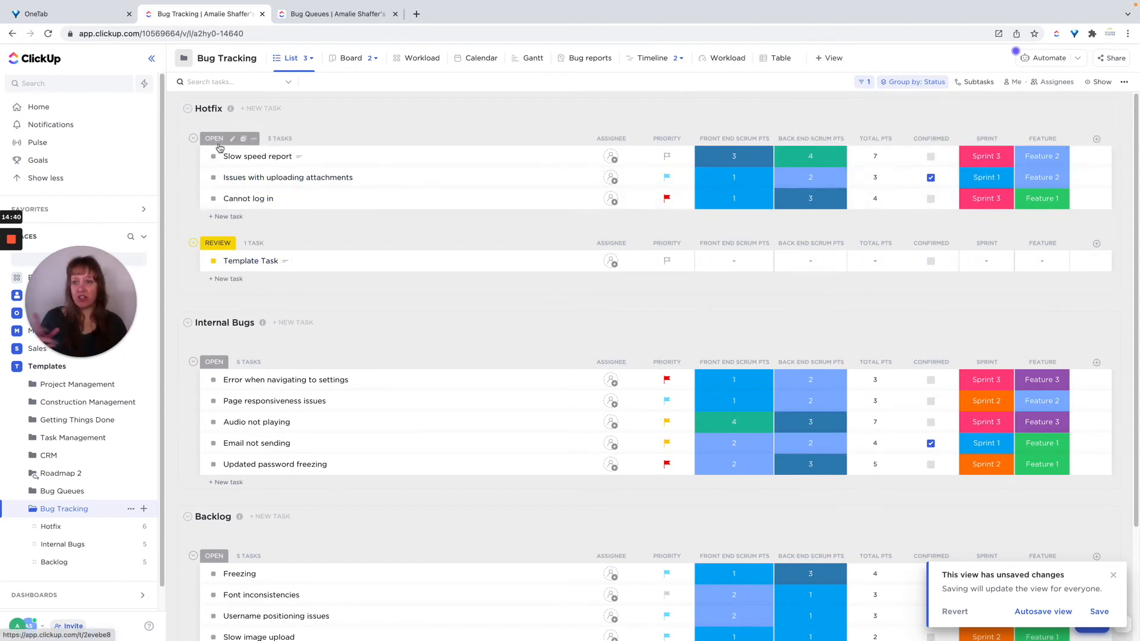
{"action": "scroll", "coordinate": [304, 365], "scroll_direction": "down", "scroll_amount": 2}
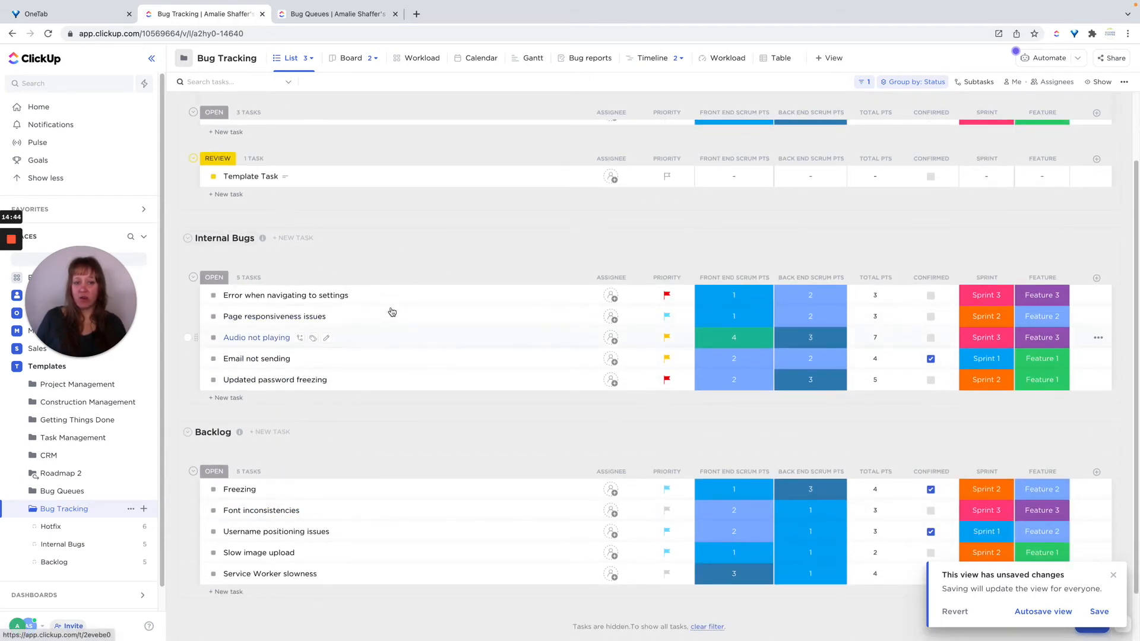
{"action": "left_click", "coordinate": [1098, 612]}
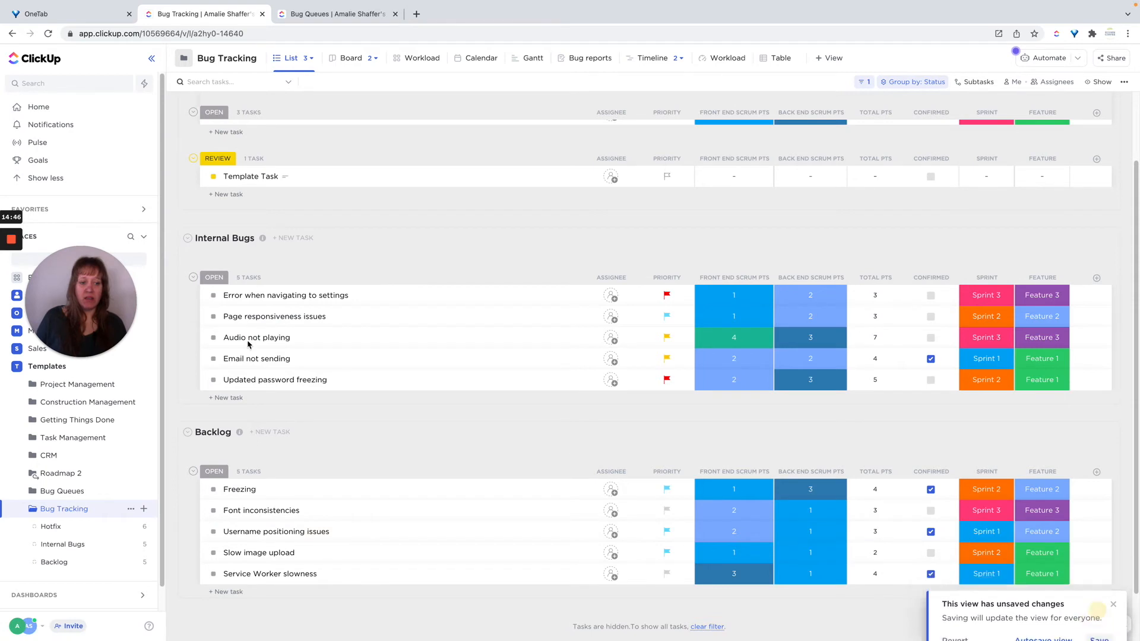
{"action": "scroll", "coordinate": [300, 316], "scroll_direction": "up", "scroll_amount": 2}
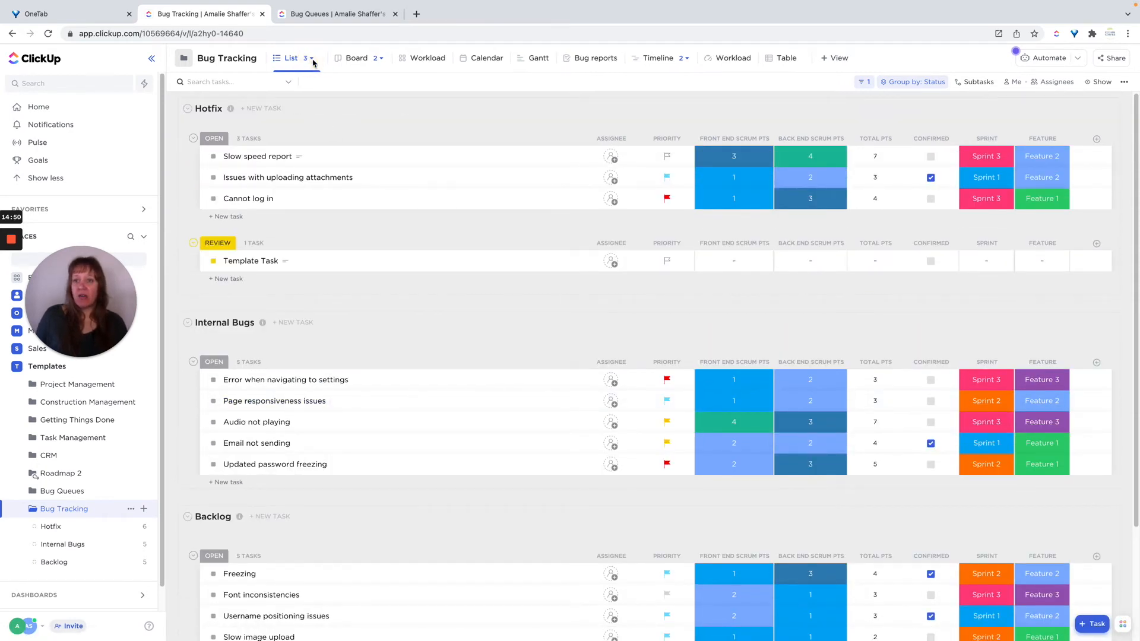
Switch from the List view through the Review and Board views to the Agile Board view.
{"action": "left_click", "coordinate": [311, 59]}
{"action": "left_click", "coordinate": [293, 142]}
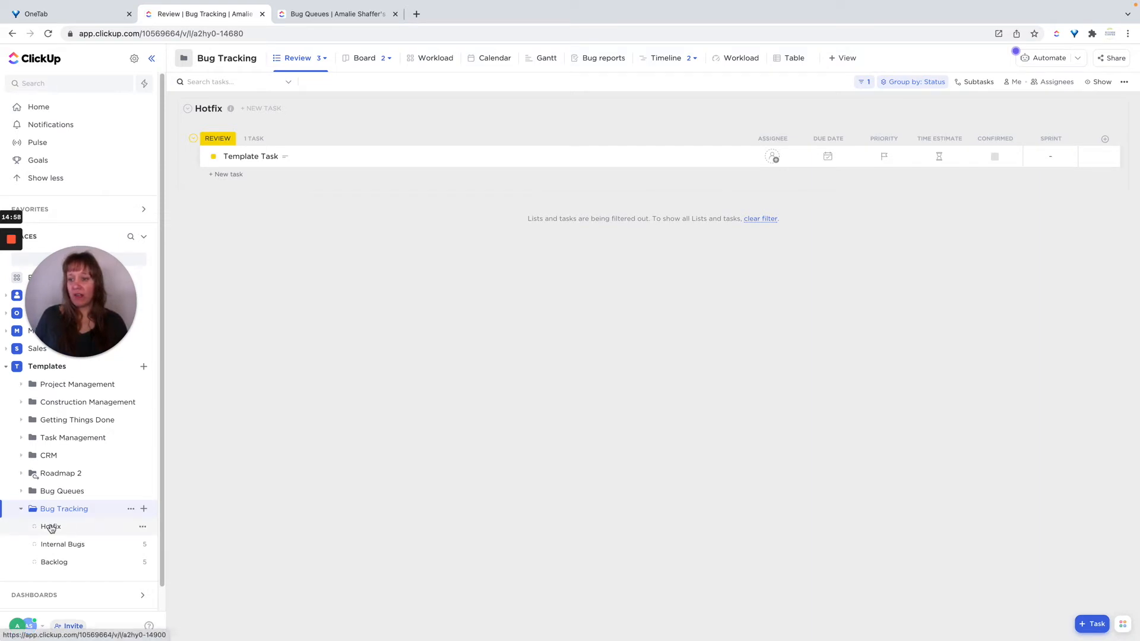
{"action": "left_click", "coordinate": [364, 59]}
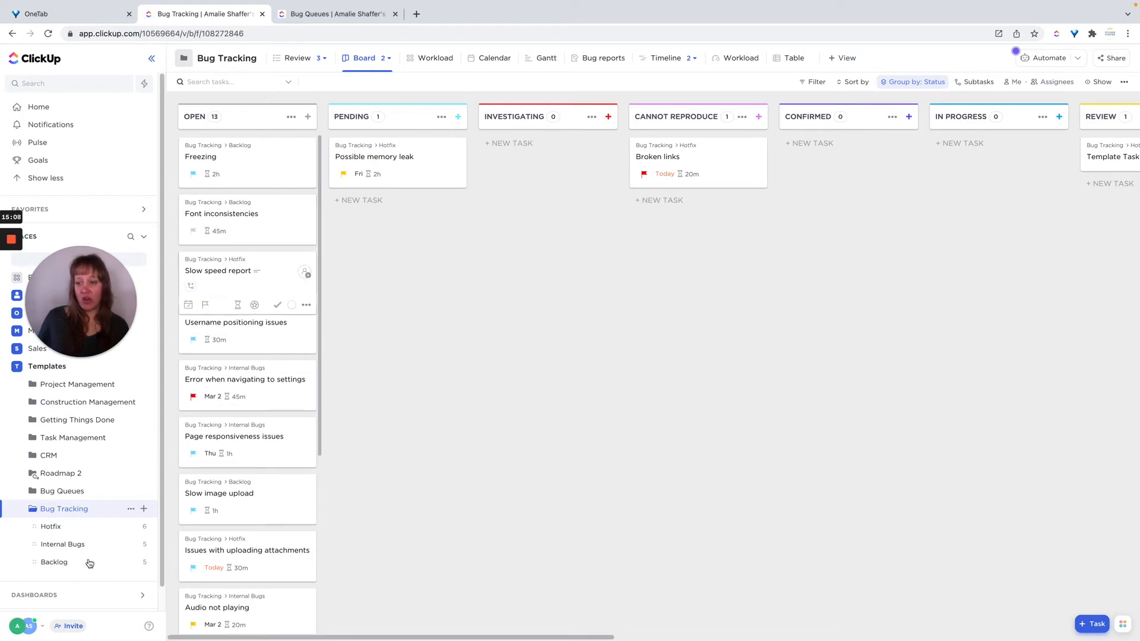
{"action": "mouse_move", "coordinate": [430, 639]}
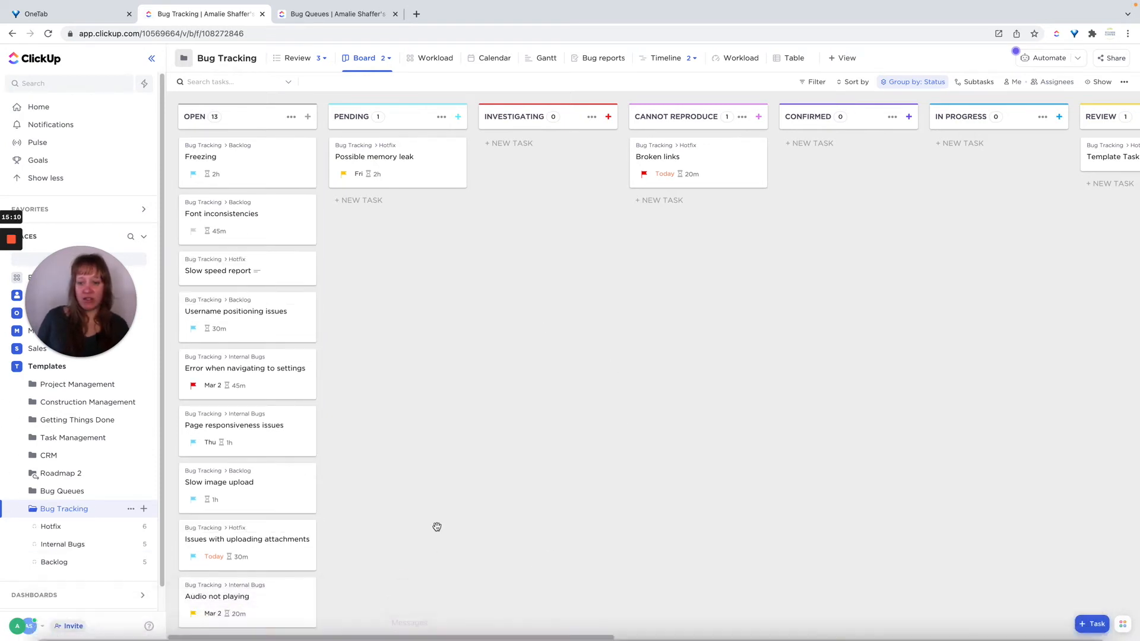
{"action": "left_click_drag", "start_coordinate": [667, 639], "coordinate": [443, 603]}
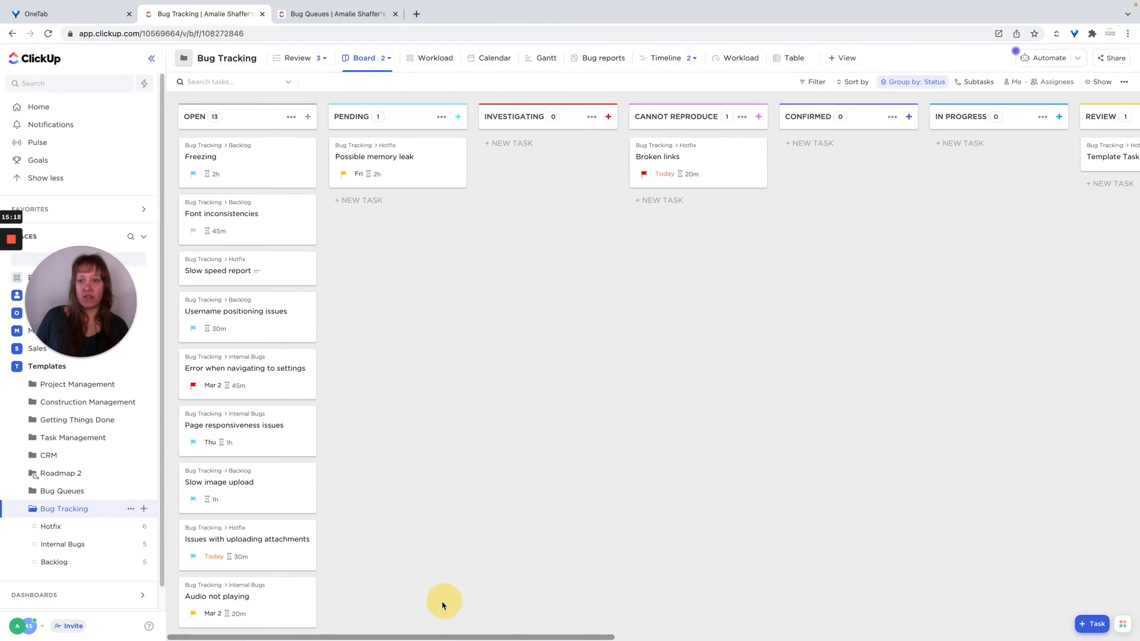
{"action": "left_click", "coordinate": [389, 59]}
{"action": "left_click", "coordinate": [364, 127]}
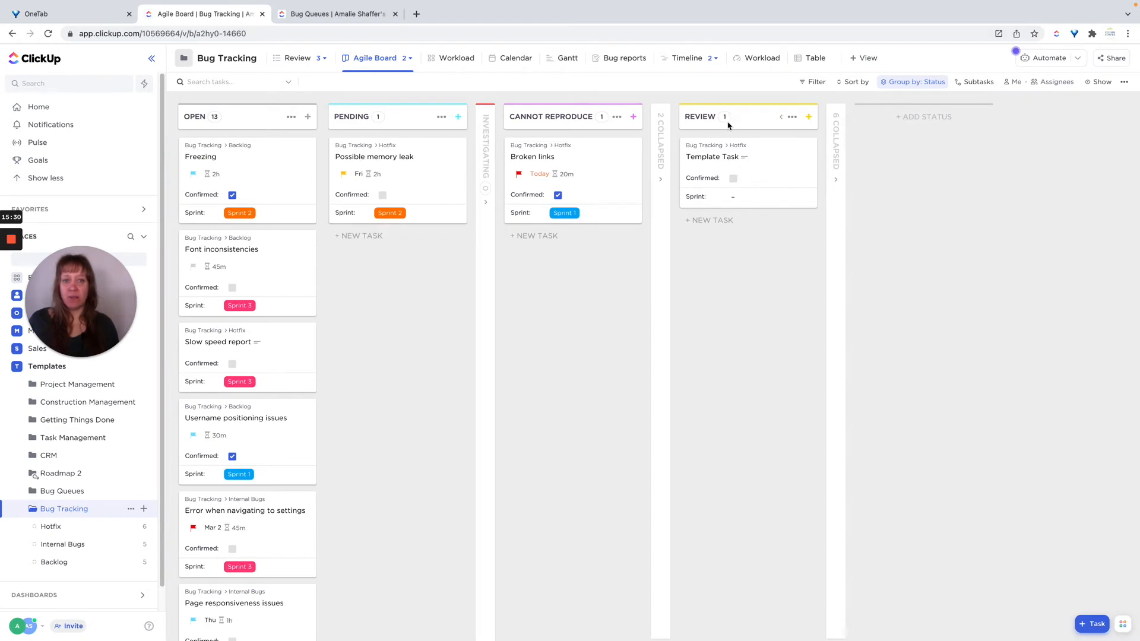
Expand the Agile Board's collapsed status columns and move Possible memory leak from Pending to Investigating.
{"action": "left_click", "coordinate": [484, 204]}
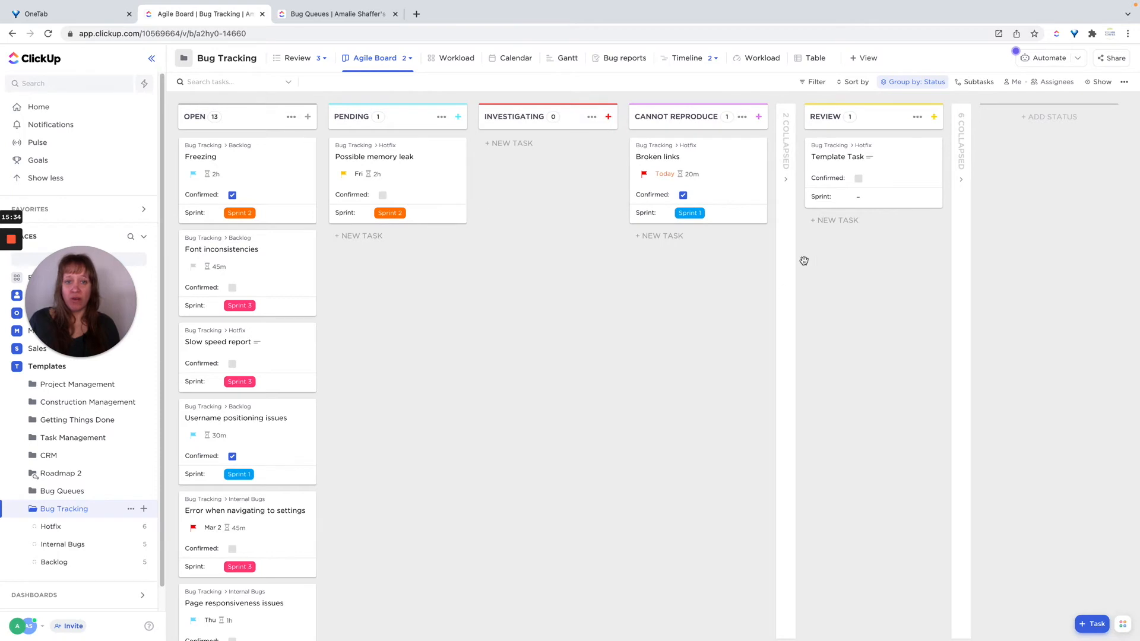
{"action": "left_click", "coordinate": [788, 181]}
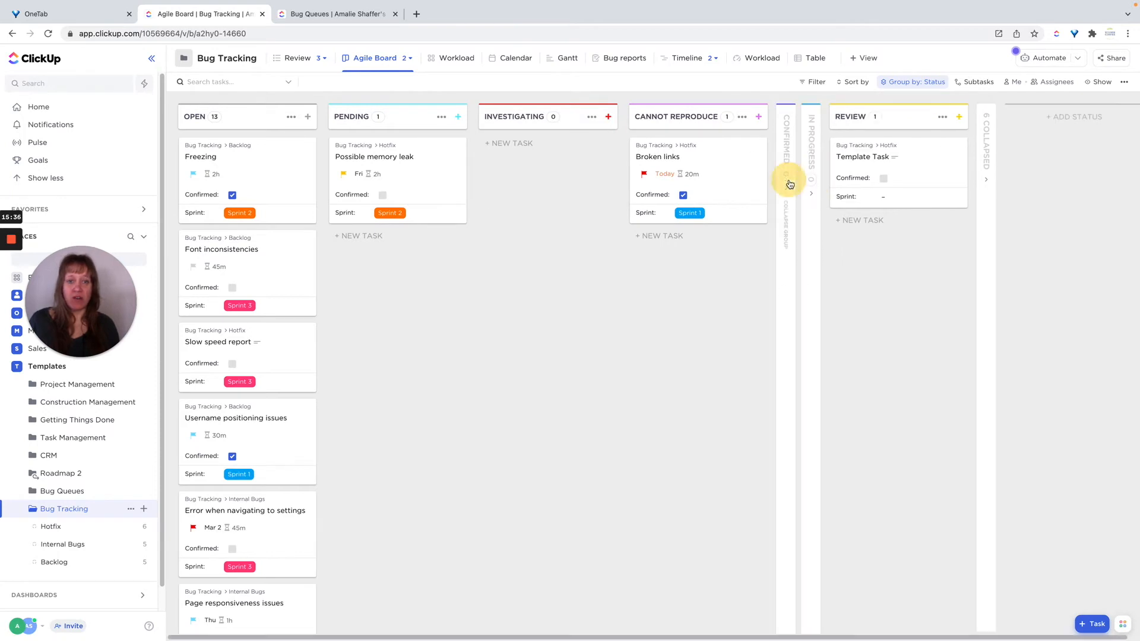
{"action": "left_click", "coordinate": [583, 118]}
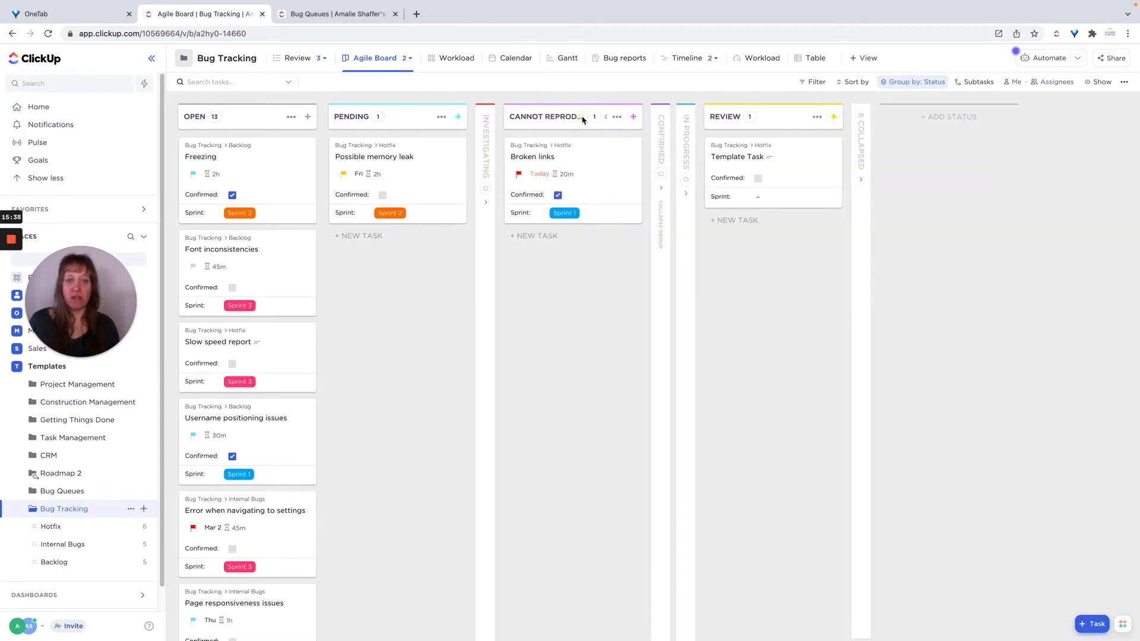
{"action": "left_click", "coordinate": [663, 252]}
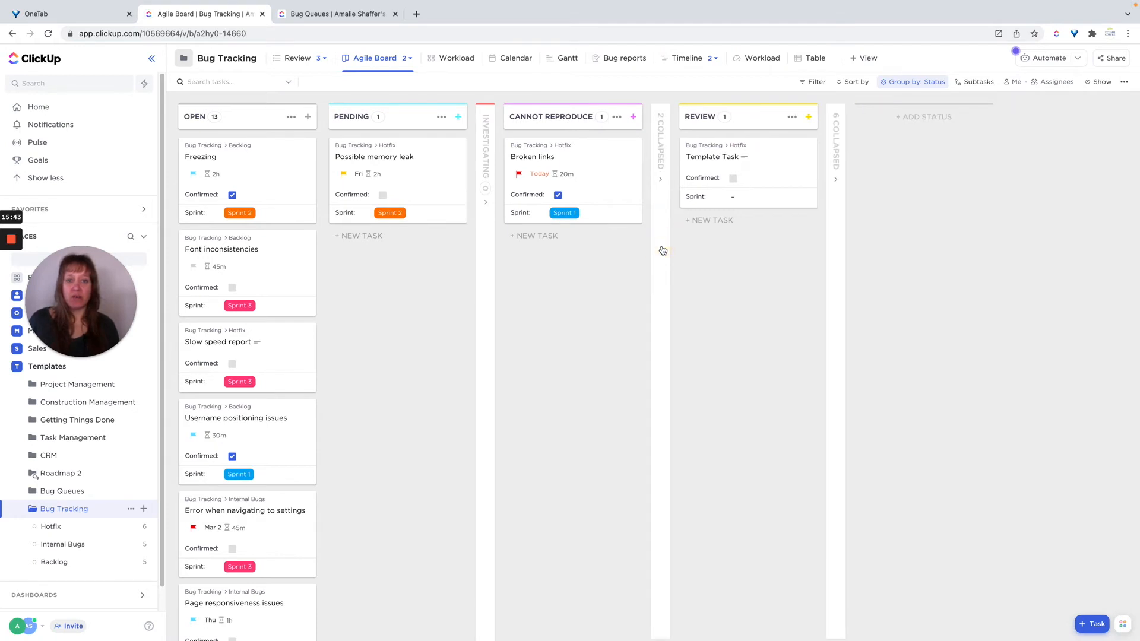
{"action": "left_click", "coordinate": [836, 180]}
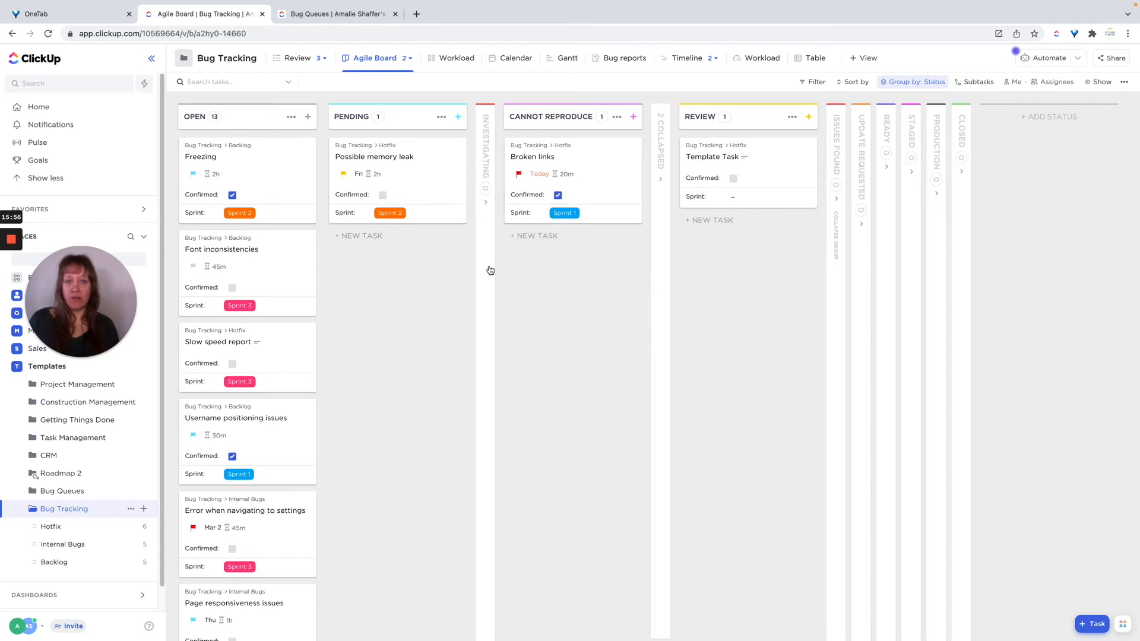
{"action": "left_click", "coordinate": [485, 201]}
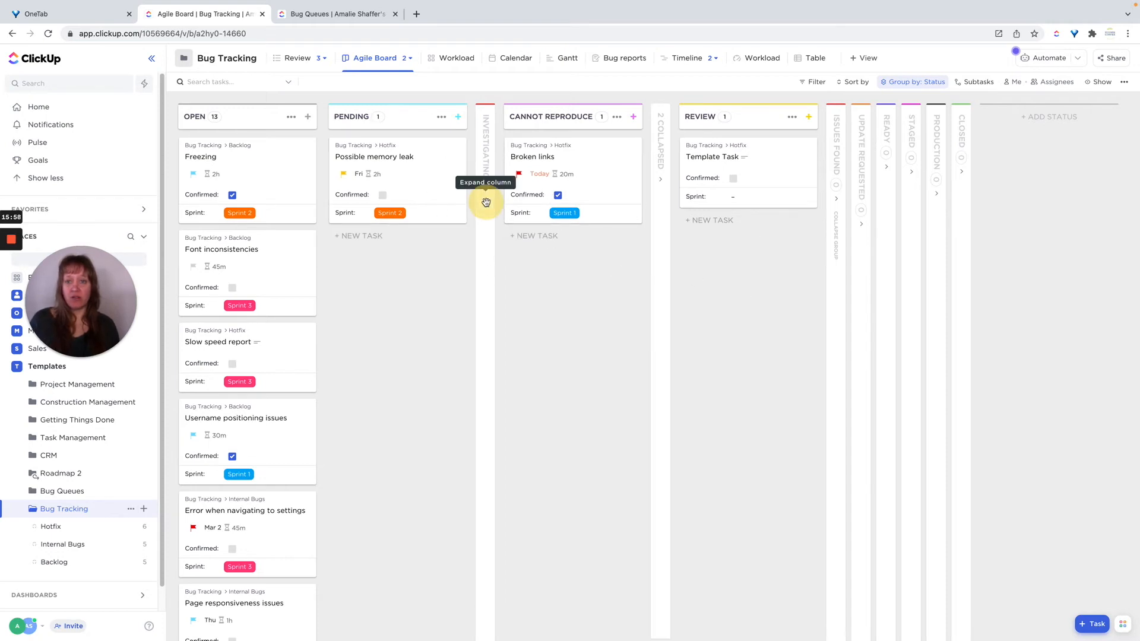
{"action": "left_click_drag", "start_coordinate": [442, 187], "coordinate": [558, 177]}
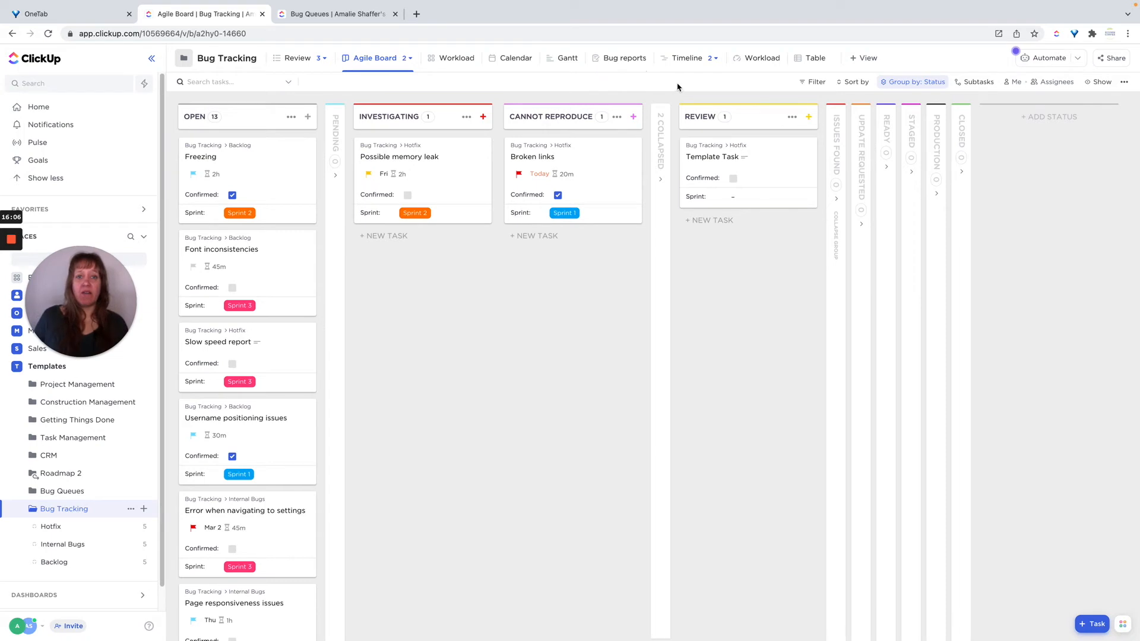
Switch to the Timeline view and open its second, Sprint-grouped Timeline view.
{"action": "left_click", "coordinate": [692, 63]}
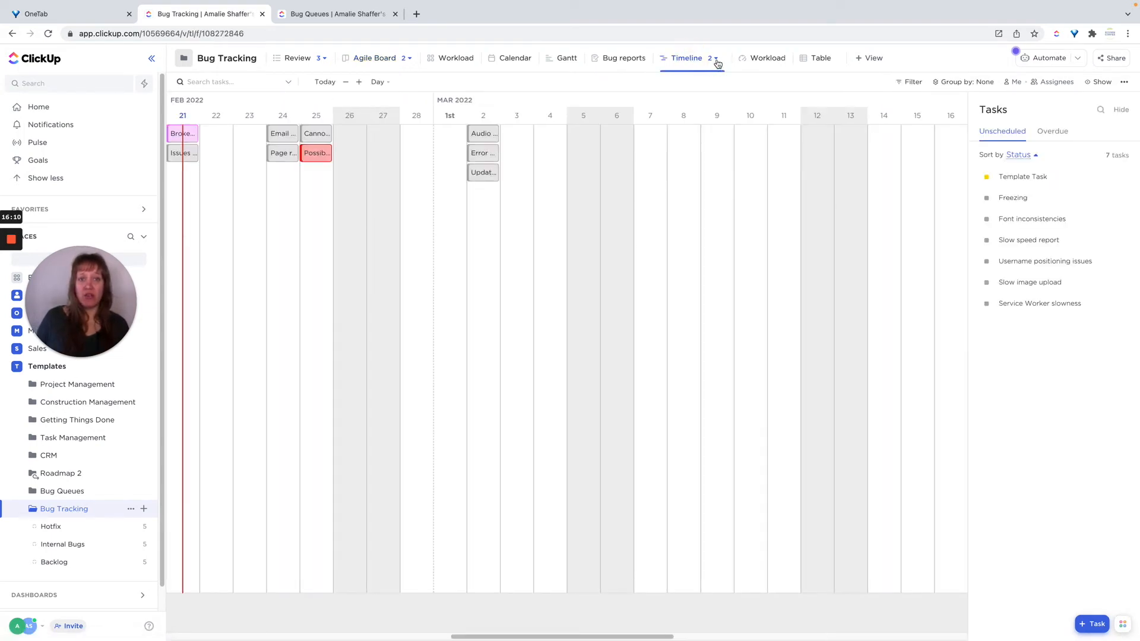
{"action": "left_click", "coordinate": [718, 63]}
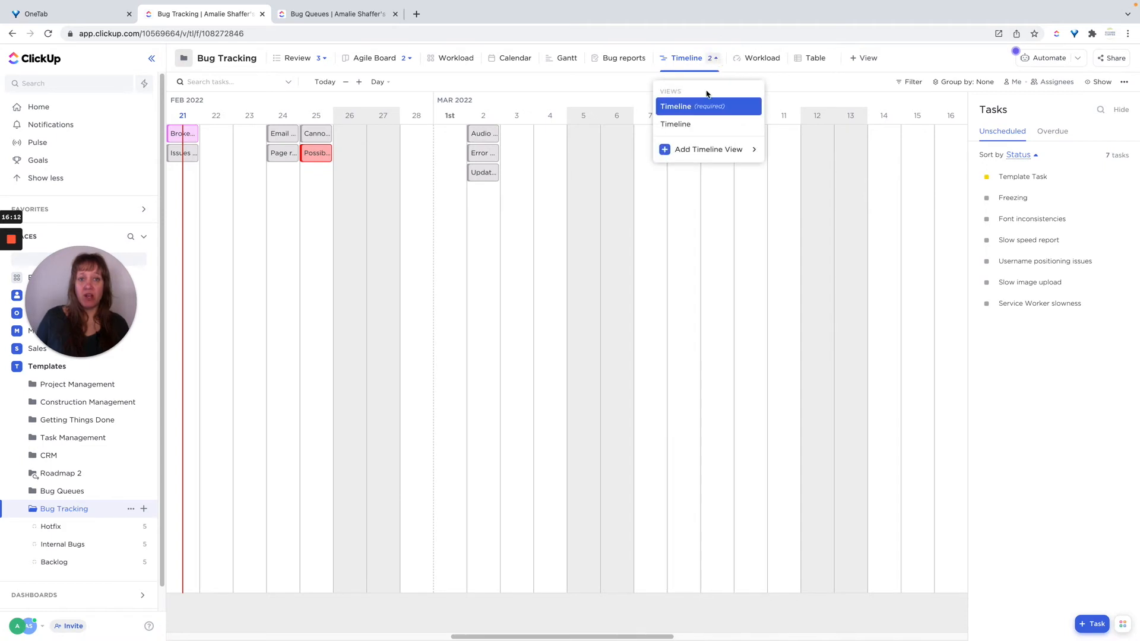
{"action": "left_click", "coordinate": [683, 123]}
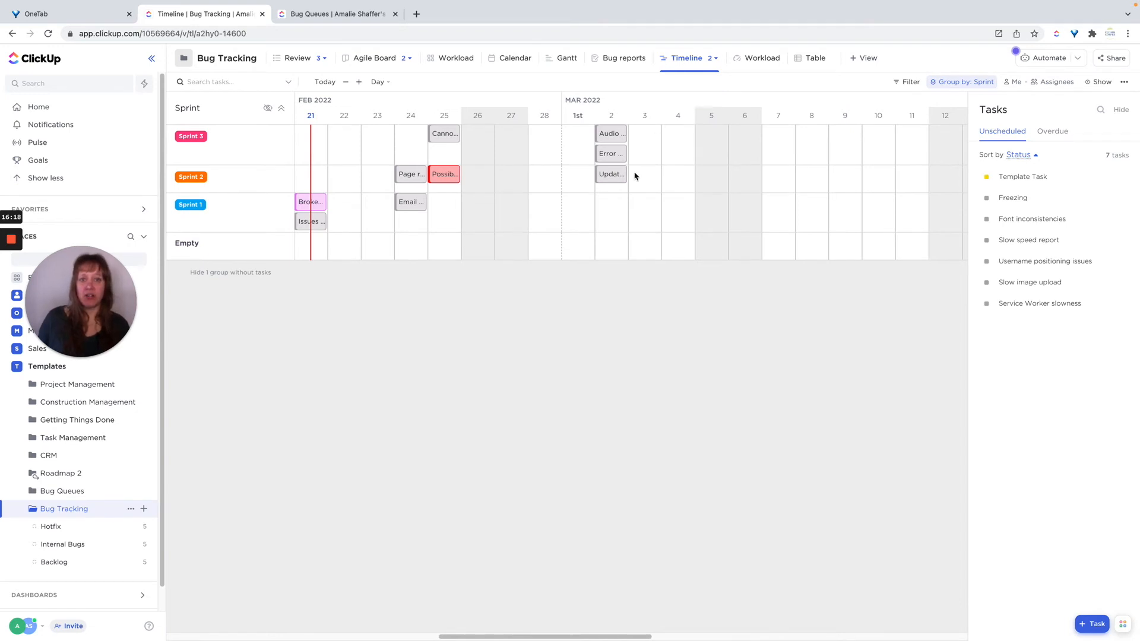
Rename the Sprint-grouped Timeline view to Sprint Timeline.
{"action": "left_click", "coordinate": [715, 59]}
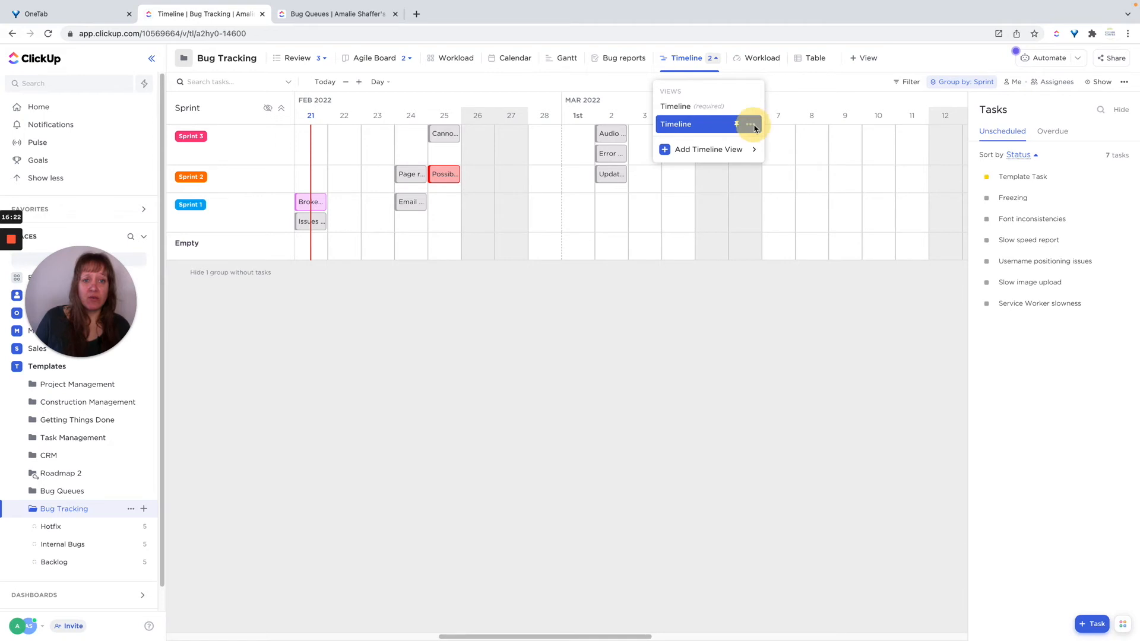
{"action": "left_click", "coordinate": [754, 128]}
{"action": "left_click", "coordinate": [753, 160]}
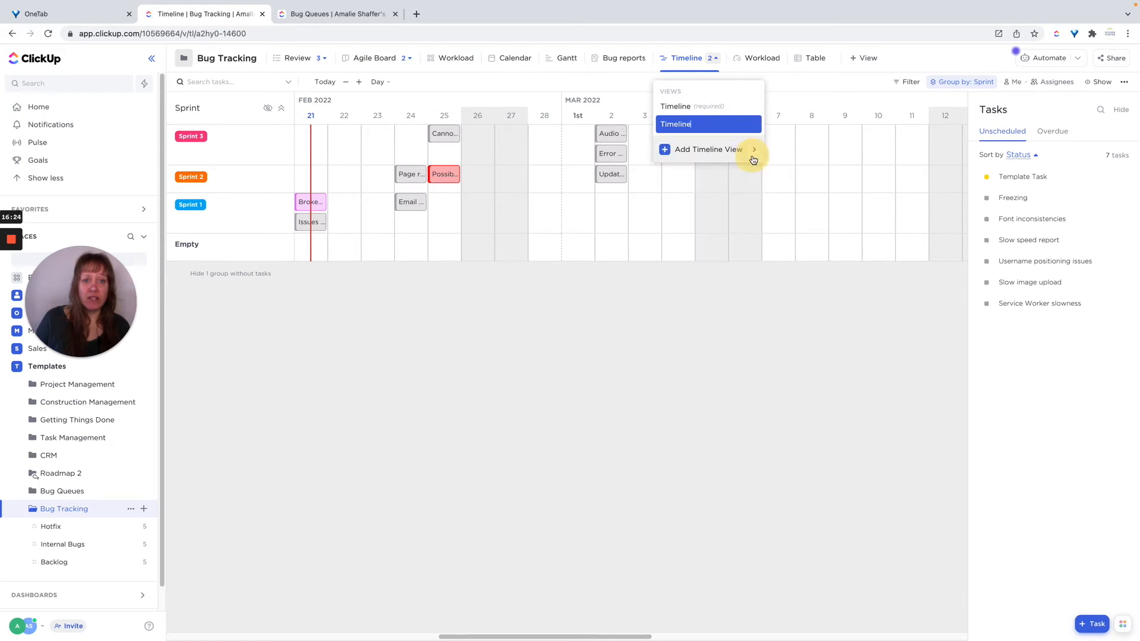
{"action": "key", "text": "BackSpace"}
{"action": "key", "text": "BackSpace"}
{"action": "key", "text": "BackSpace"}
{"action": "key", "text": "BackSpace"}
{"action": "key", "text": "BackSpace"}
{"action": "key", "text": "BackSpace"}
{"action": "key", "text": "BackSpace"}
{"action": "key", "text": "BackSpace"}
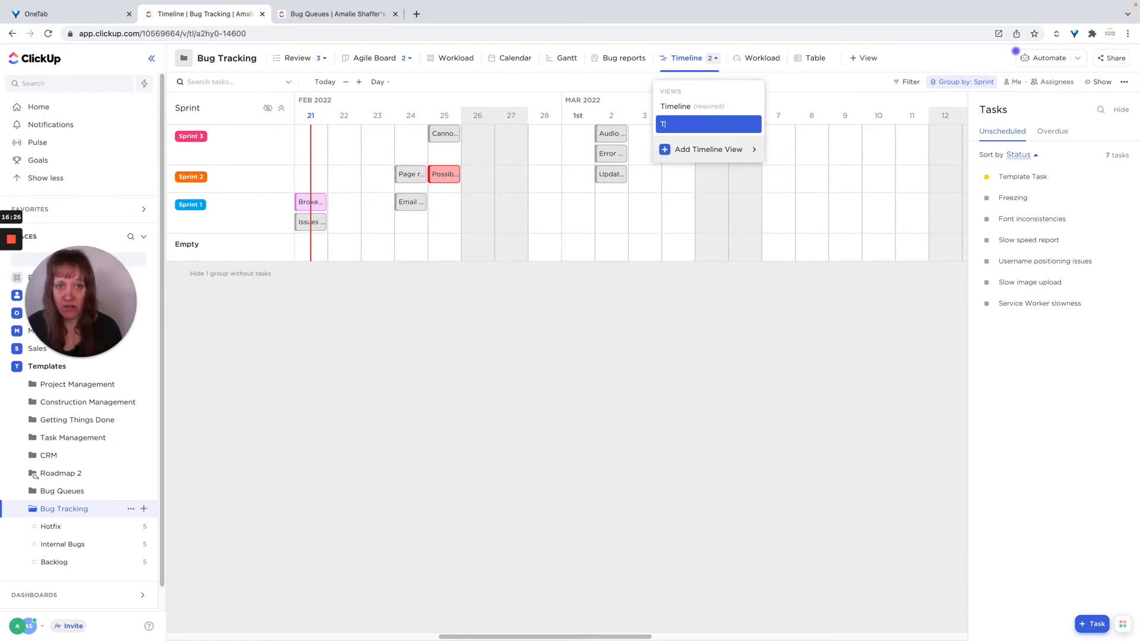
{"action": "type", "text": "Sprint Timeline"}
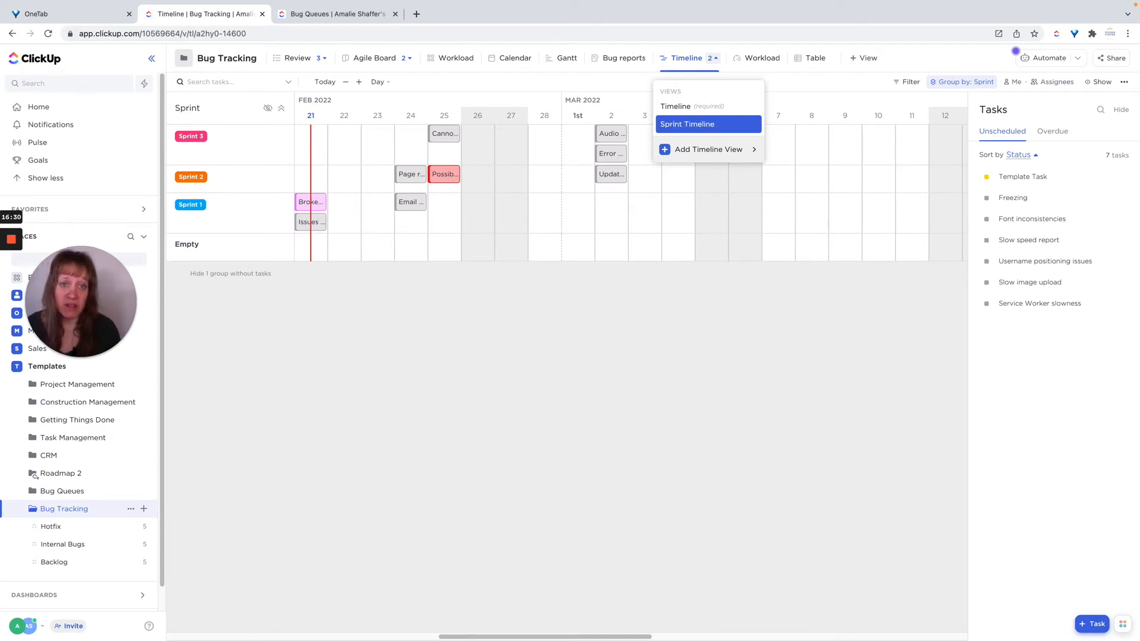
{"action": "key", "text": "Return"}
{"action": "left_click", "coordinate": [600, 337]}
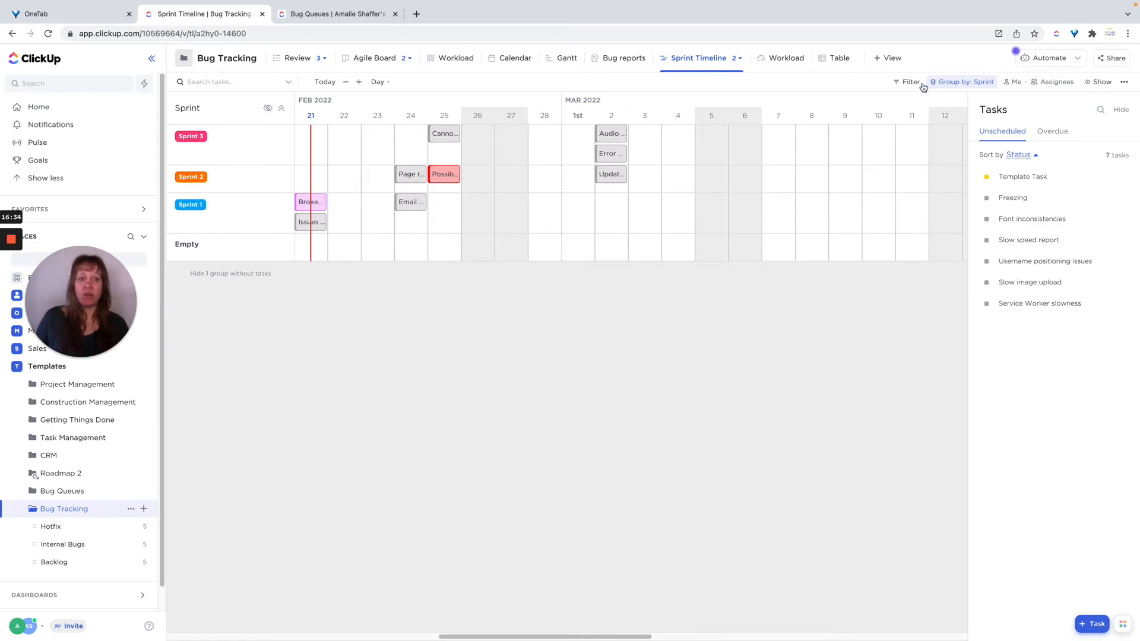
Inspect the Sprint Timeline's grouping options and custom field list without changing them.
{"action": "left_click", "coordinate": [952, 85]}
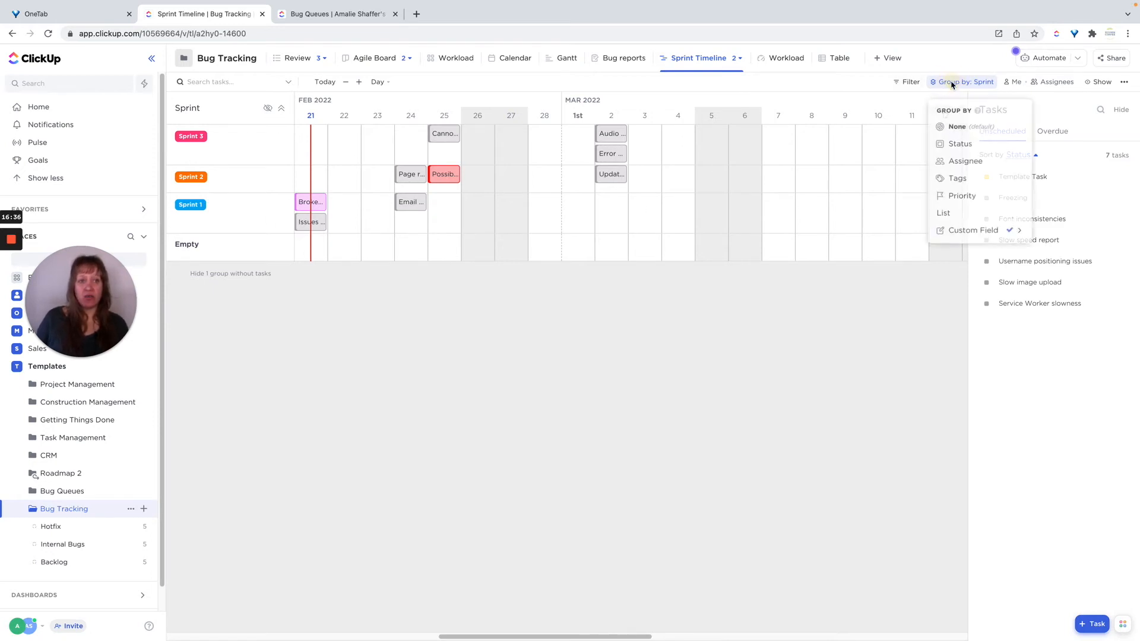
{"action": "left_click", "coordinate": [962, 233]}
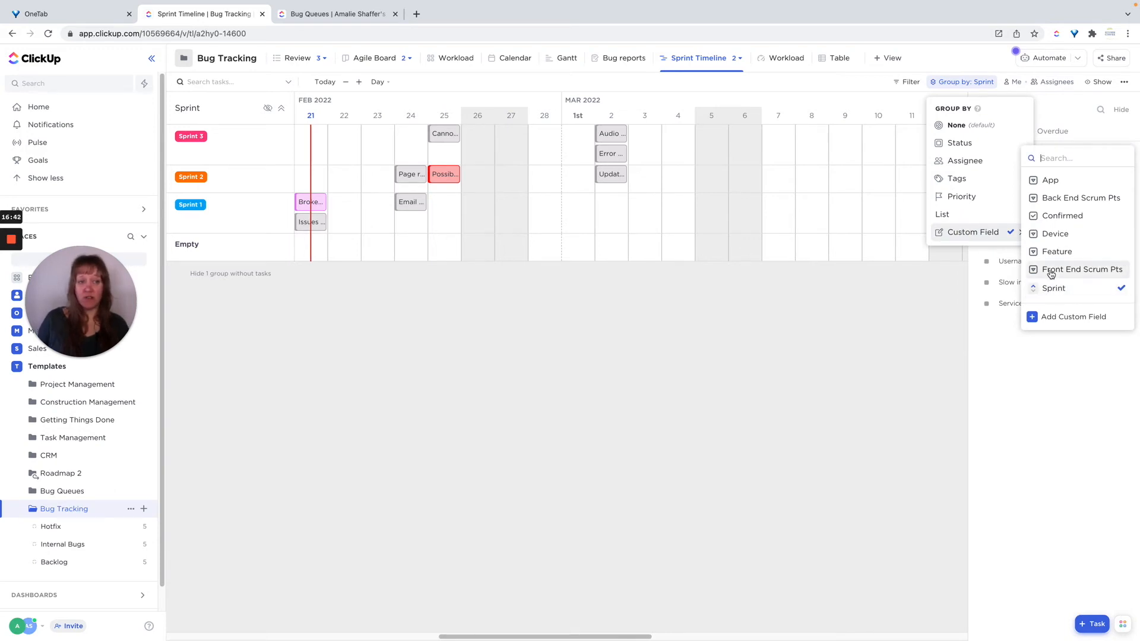
{"action": "left_click", "coordinate": [889, 332]}
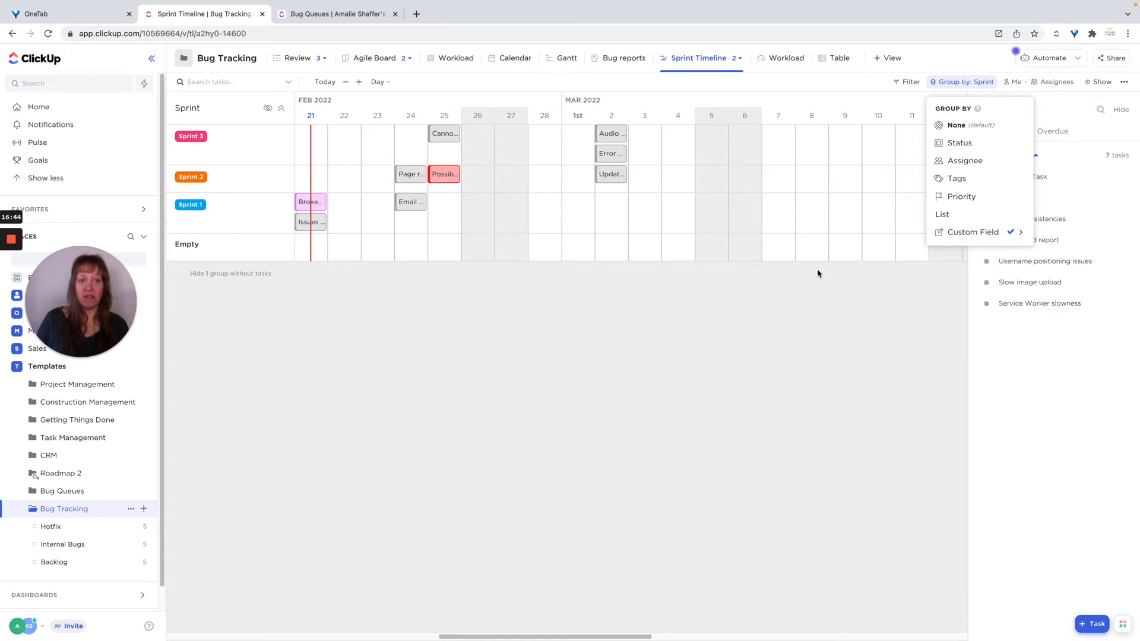
{"action": "left_click", "coordinate": [826, 319]}
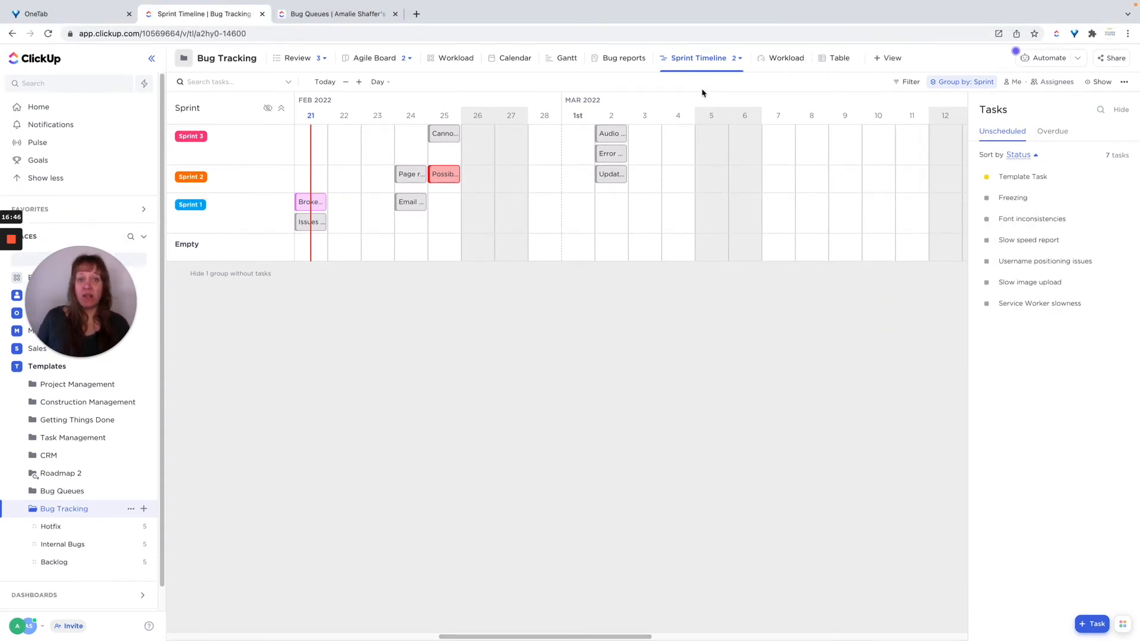
In the required Timeline view, group tasks by Status and save the view.
{"action": "left_click", "coordinate": [701, 63]}
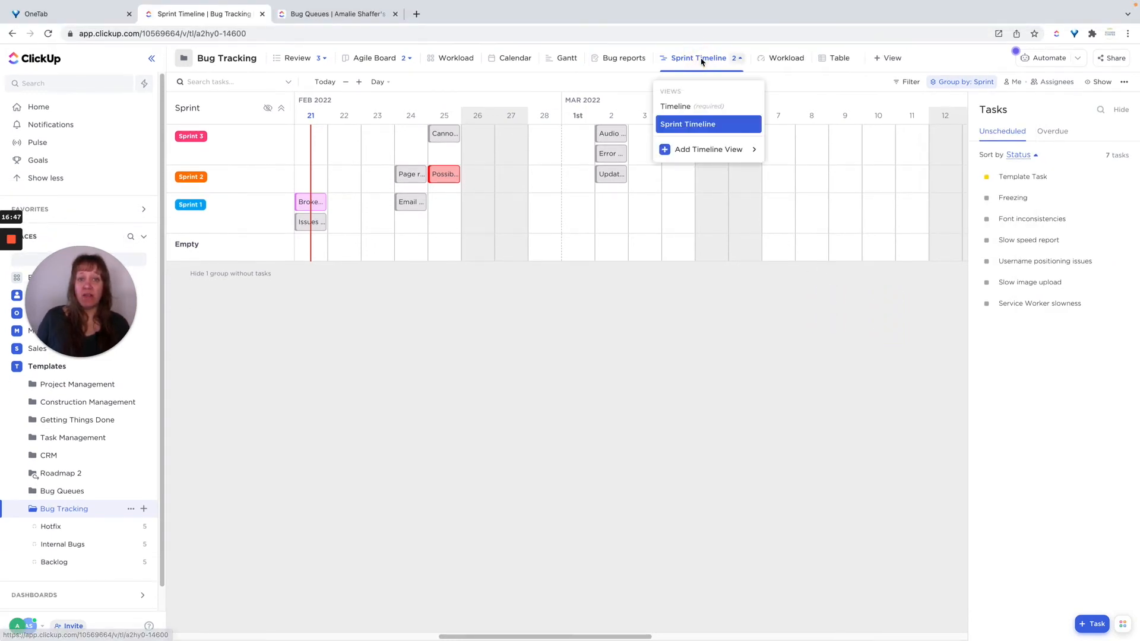
{"action": "left_click", "coordinate": [677, 107]}
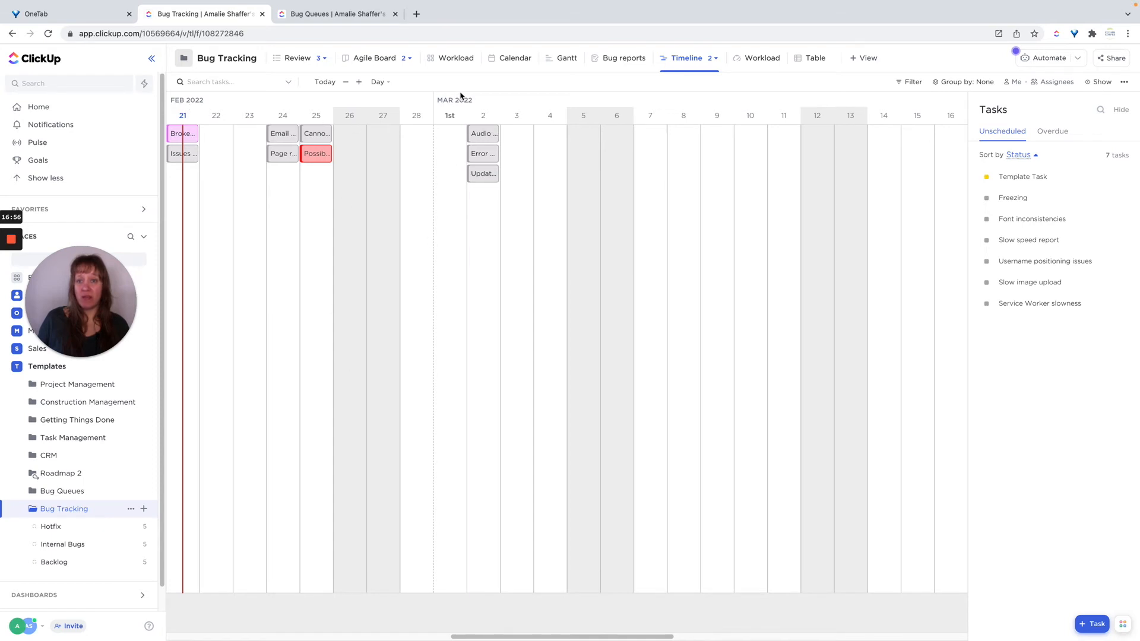
{"action": "left_click", "coordinate": [347, 83]}
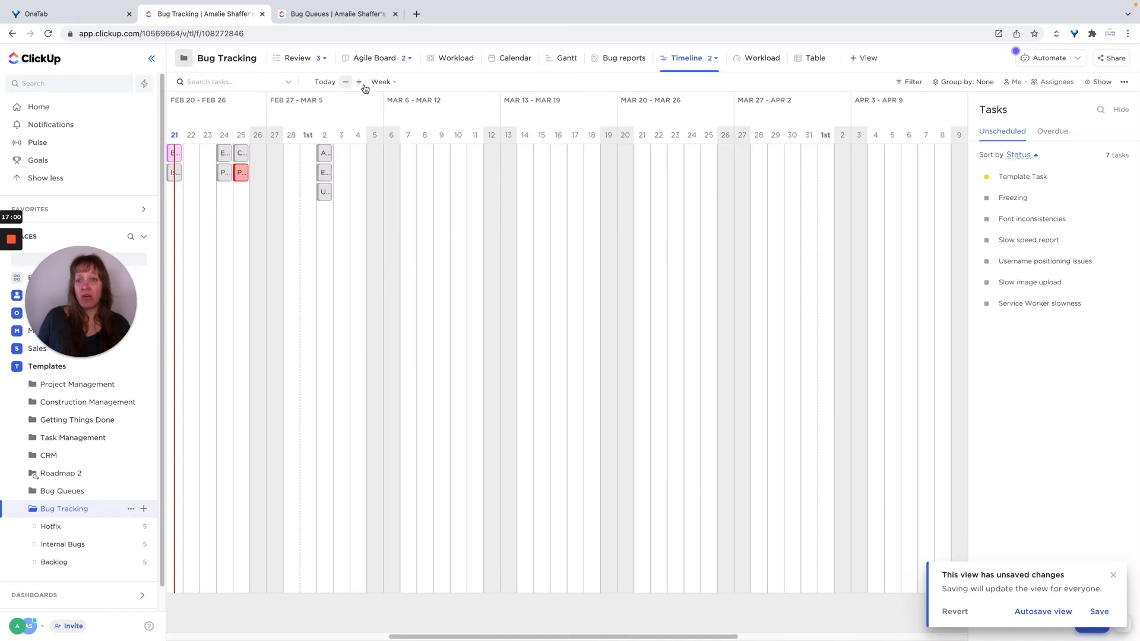
{"action": "left_click", "coordinate": [360, 82]}
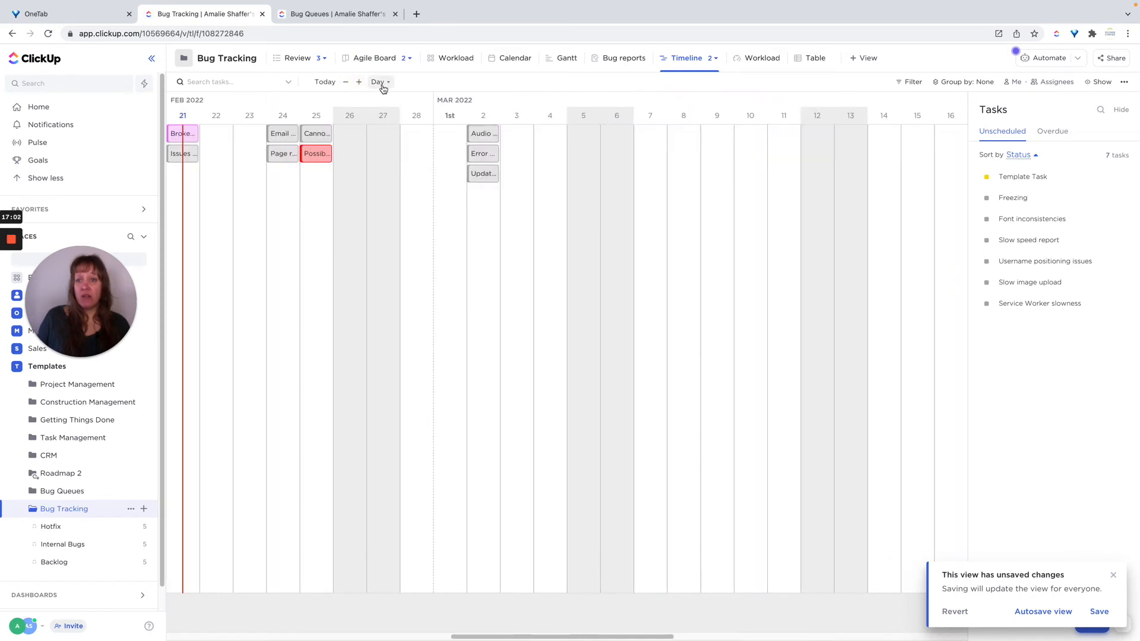
{"action": "left_click", "coordinate": [381, 84]}
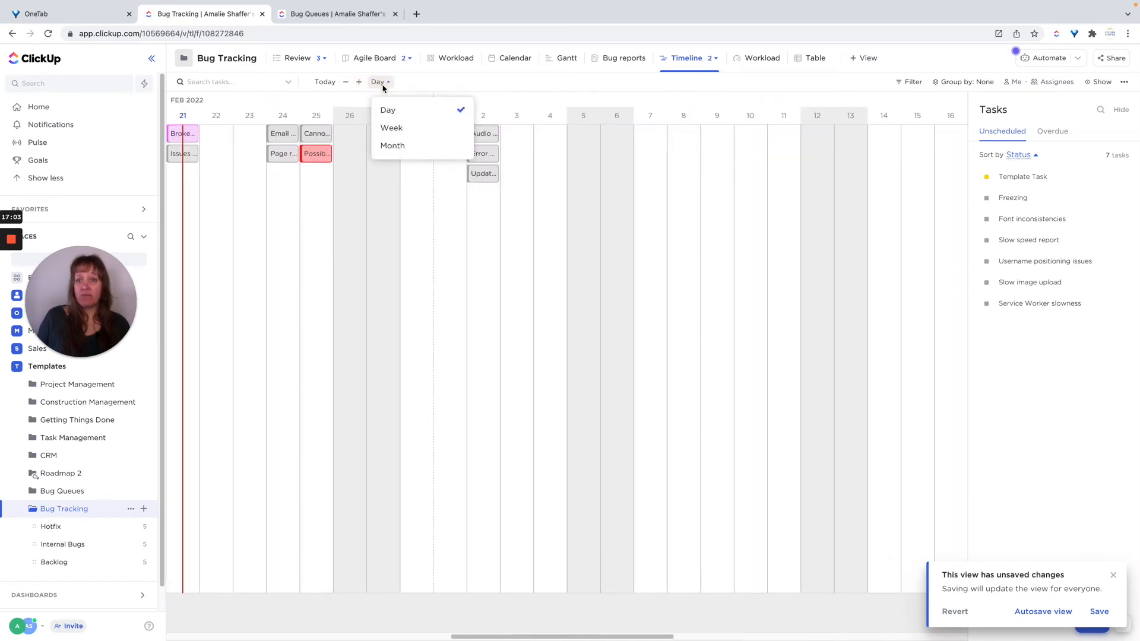
{"action": "left_click", "coordinate": [420, 85]}
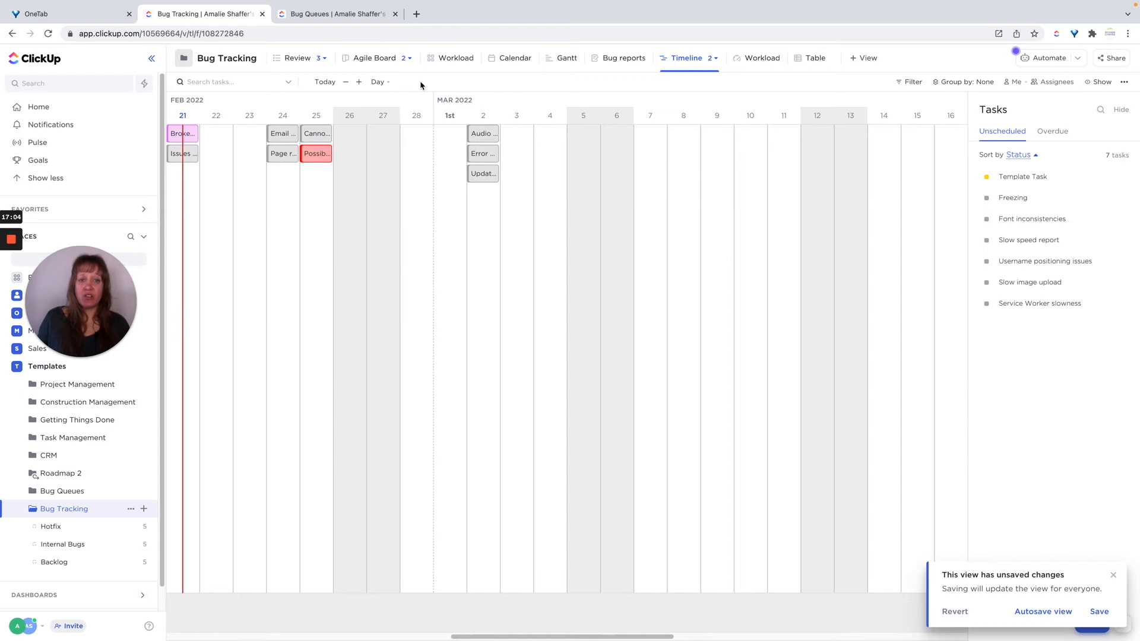
{"action": "left_click", "coordinate": [965, 83]}
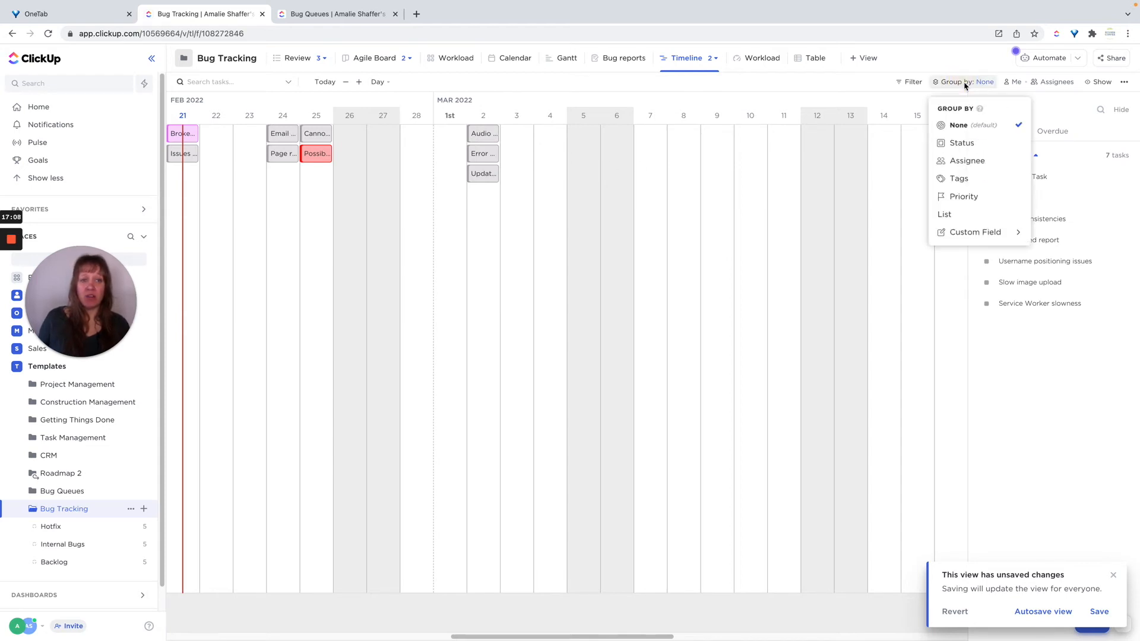
{"action": "left_click", "coordinate": [963, 142]}
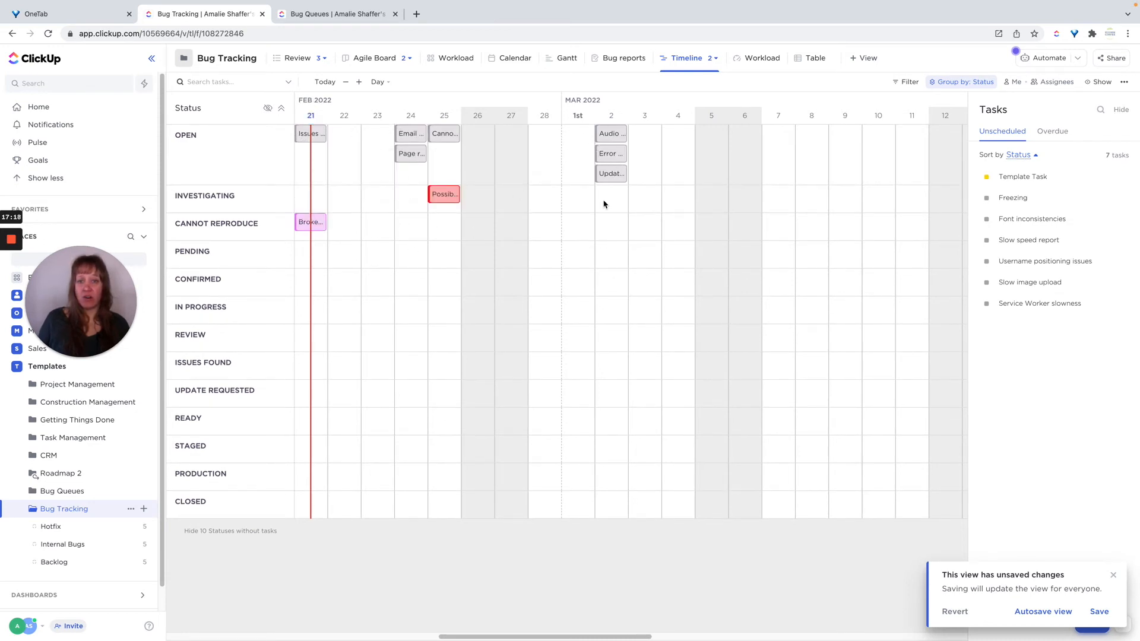
{"action": "left_click", "coordinate": [1098, 612]}
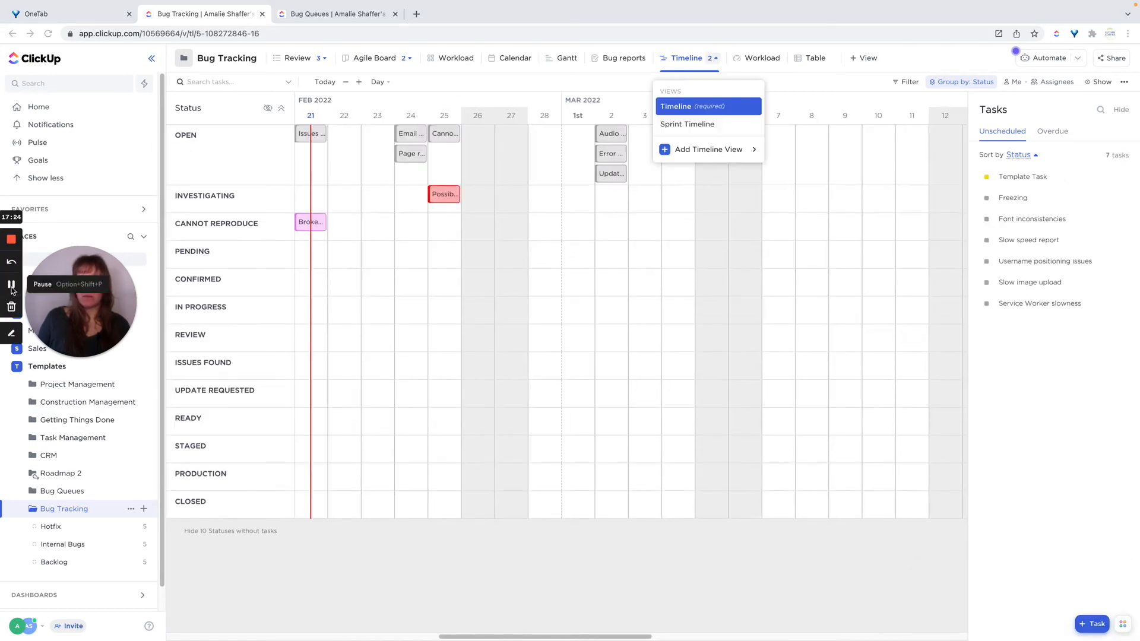
Create a new list named Bug Submissions in the Bug Tracking folder.
{"action": "left_click", "coordinate": [616, 60]}
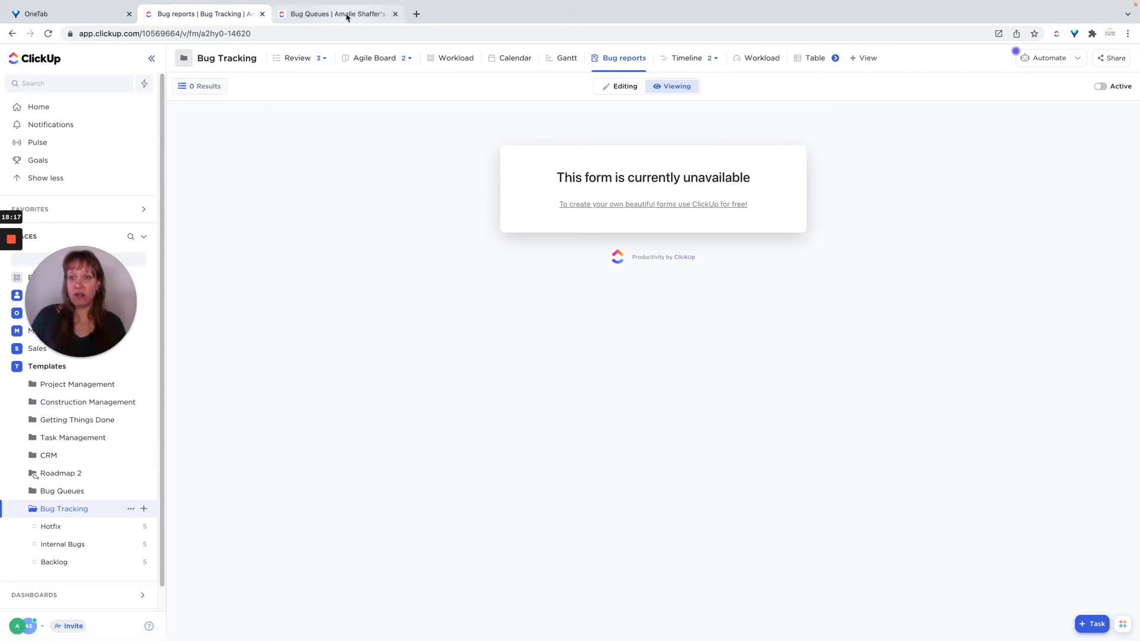
{"action": "left_click", "coordinate": [144, 510]}
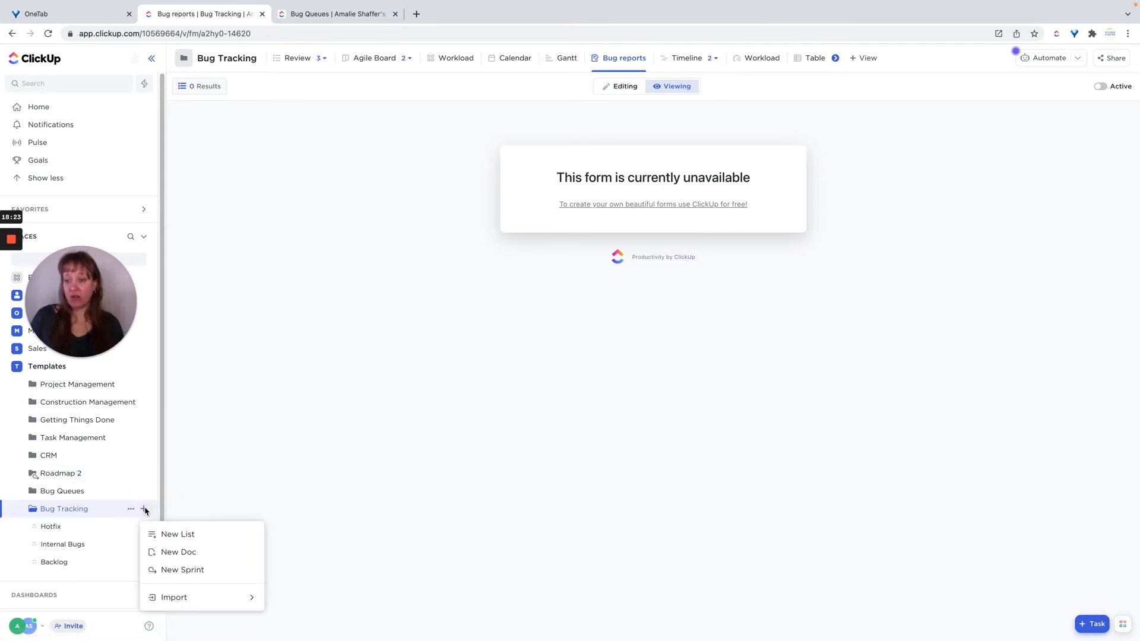
{"action": "left_click", "coordinate": [201, 536]}
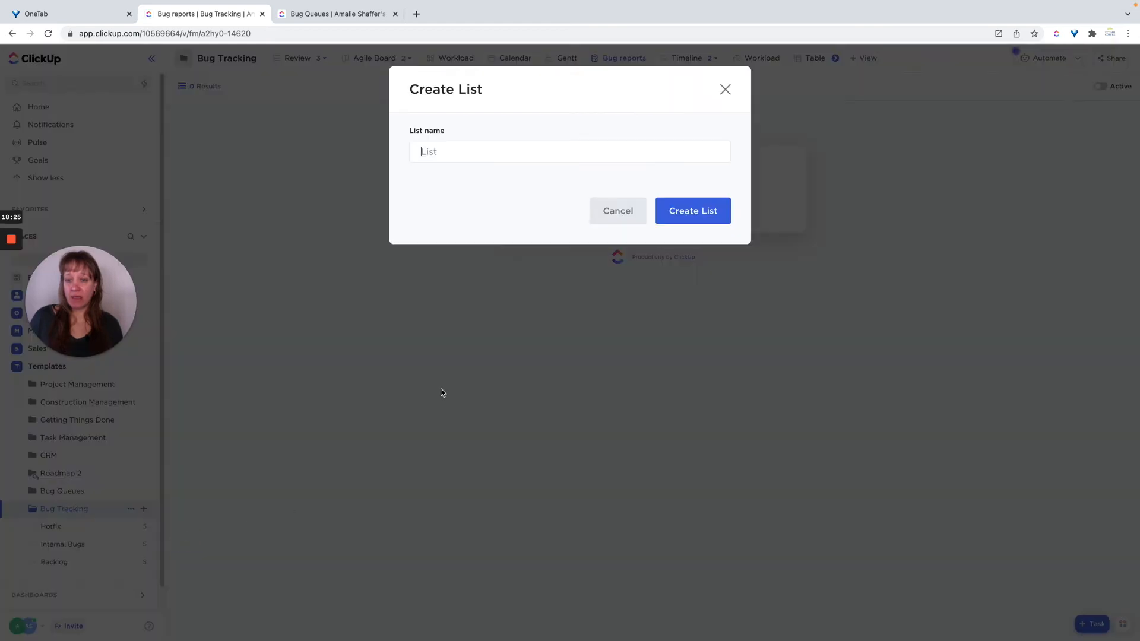
{"action": "type", "text": "Bug S"}
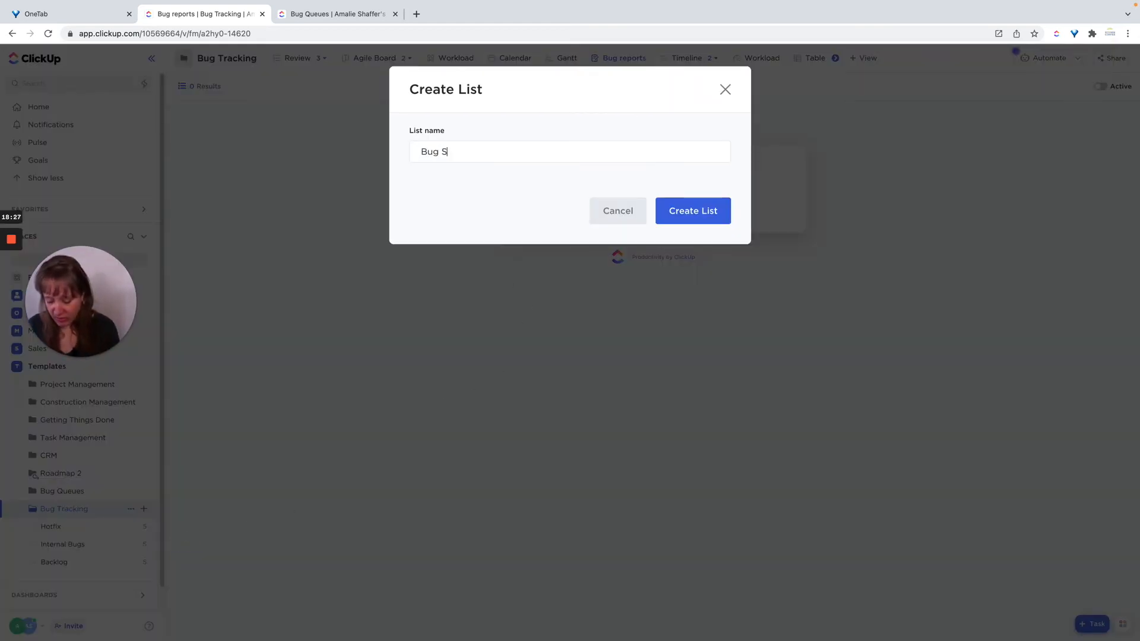
{"action": "type", "text": "ubmissions"}
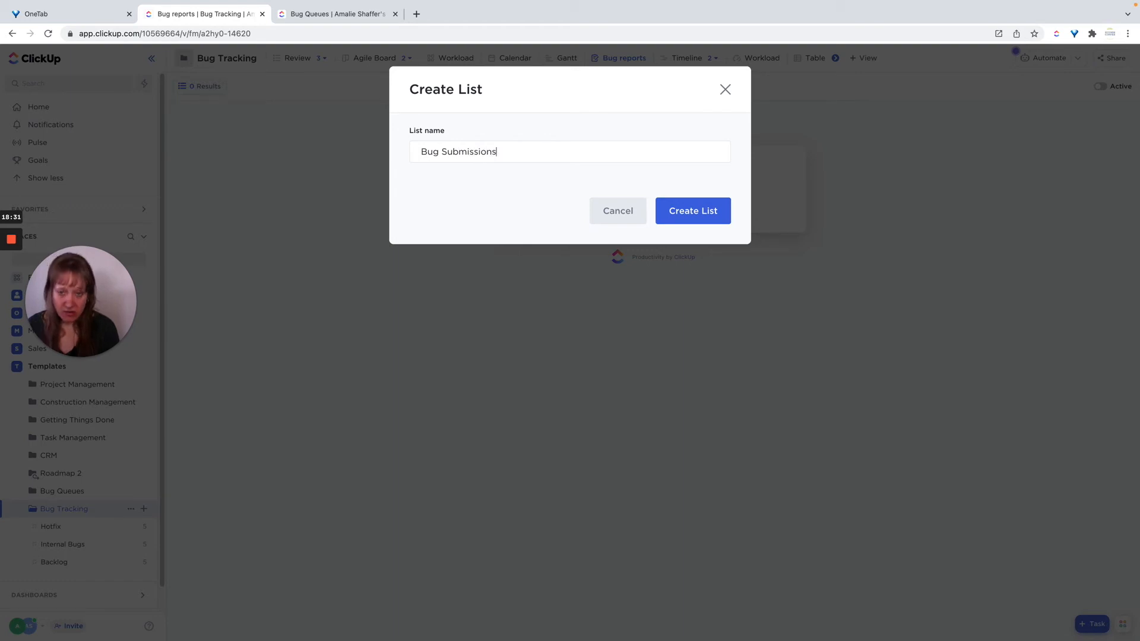
{"action": "key", "text": "Return"}
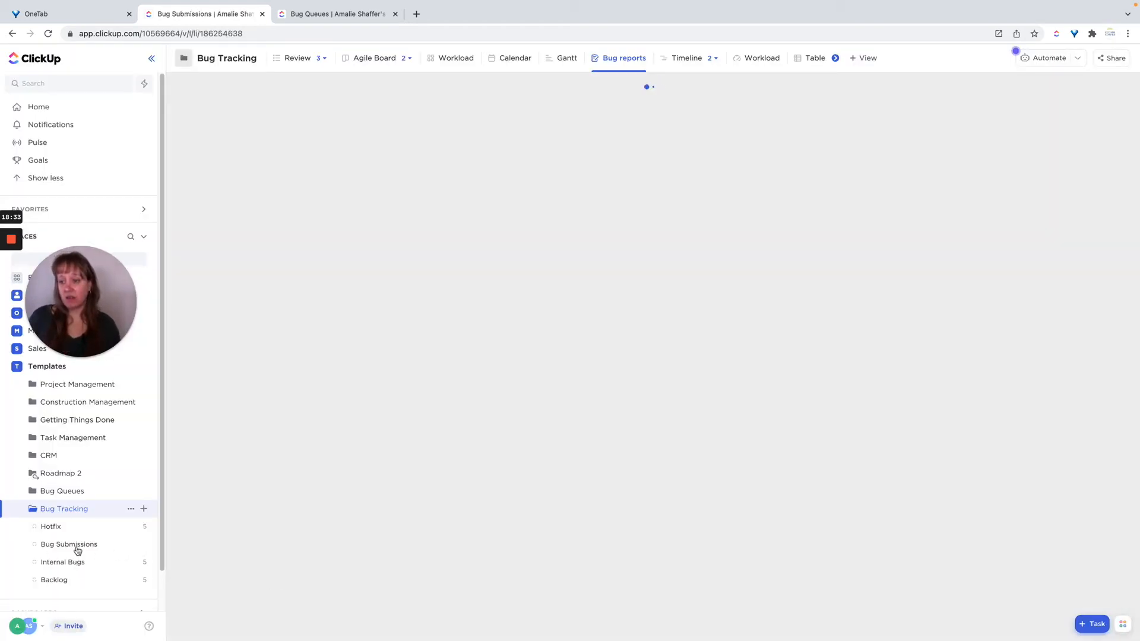
Move Bug Submissions to the top of the folder's lists and dismiss the status-inheritance banner.
{"action": "left_click_drag", "start_coordinate": [73, 545], "coordinate": [73, 526]}
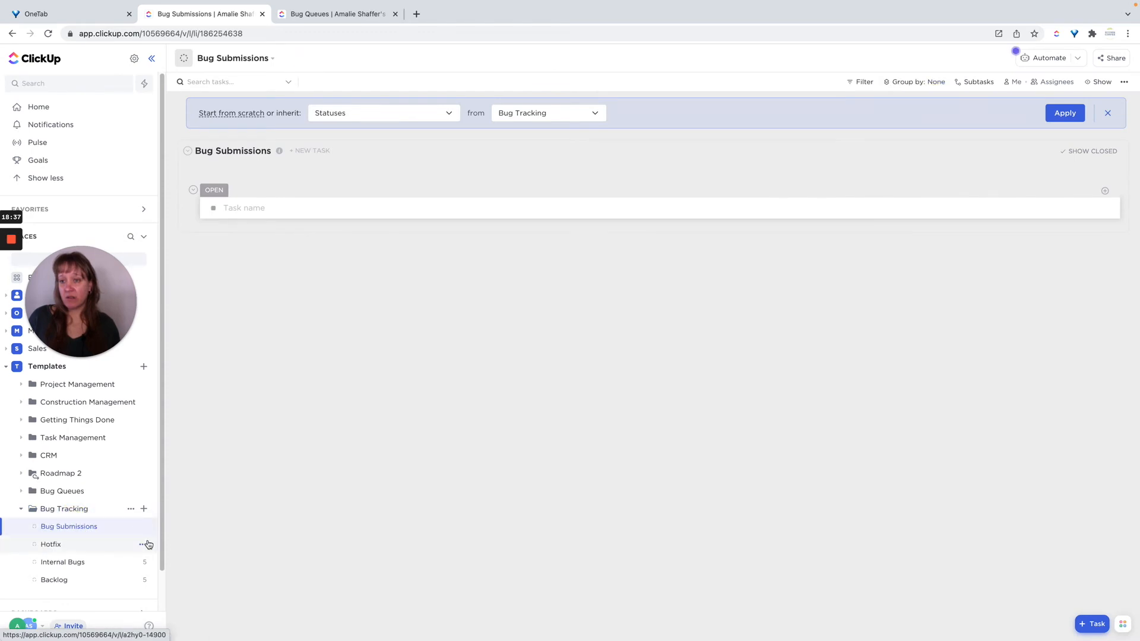
{"action": "left_click", "coordinate": [1107, 113]}
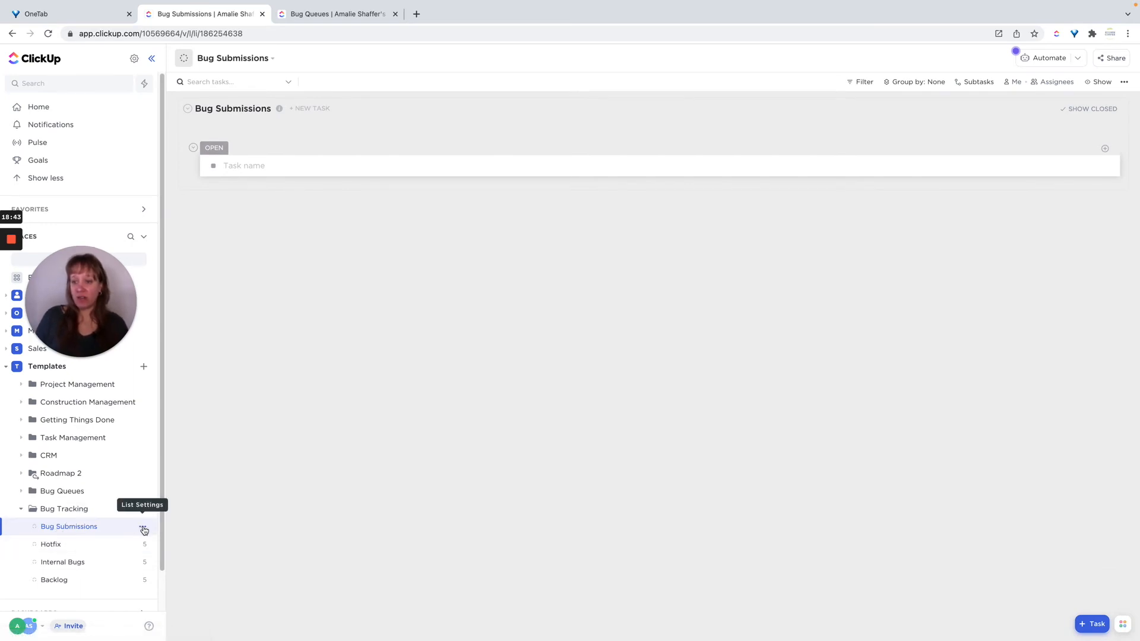
Open the Bug Submissions list's Email to List dialog and close it.
{"action": "left_click", "coordinate": [144, 529]}
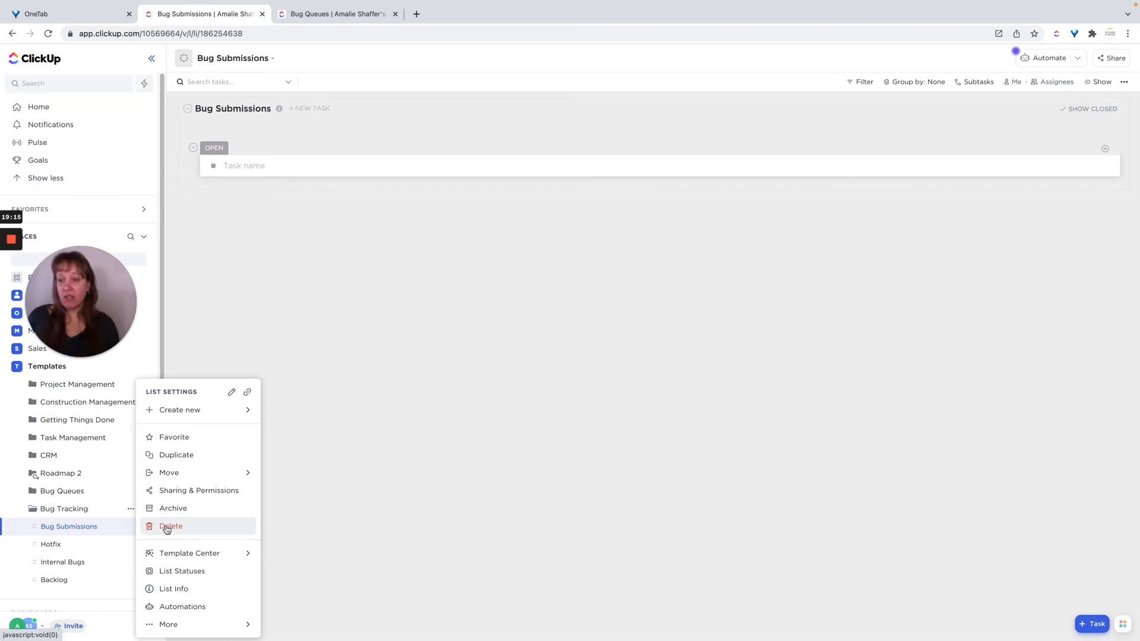
{"action": "left_click", "coordinate": [178, 626]}
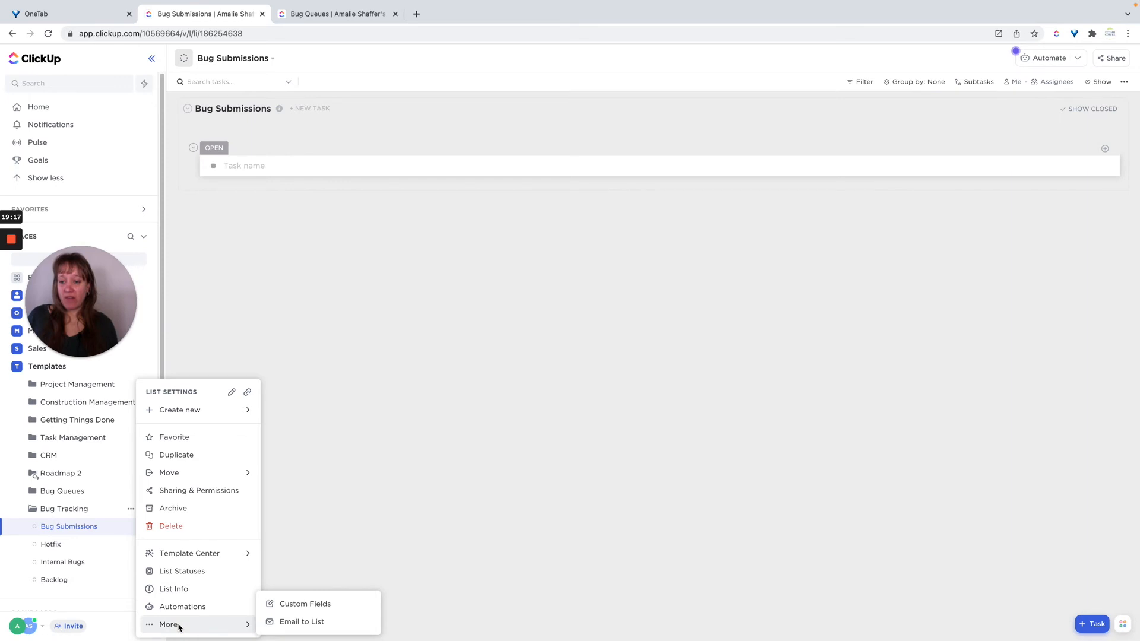
{"action": "left_click", "coordinate": [291, 622]}
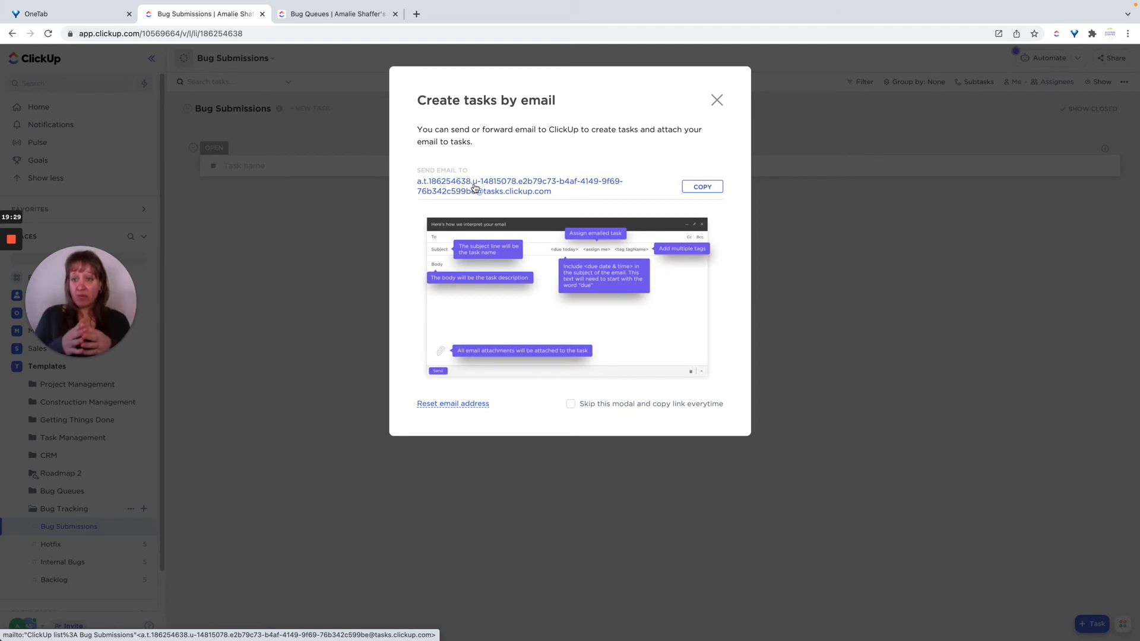
{"action": "left_click", "coordinate": [717, 99]}
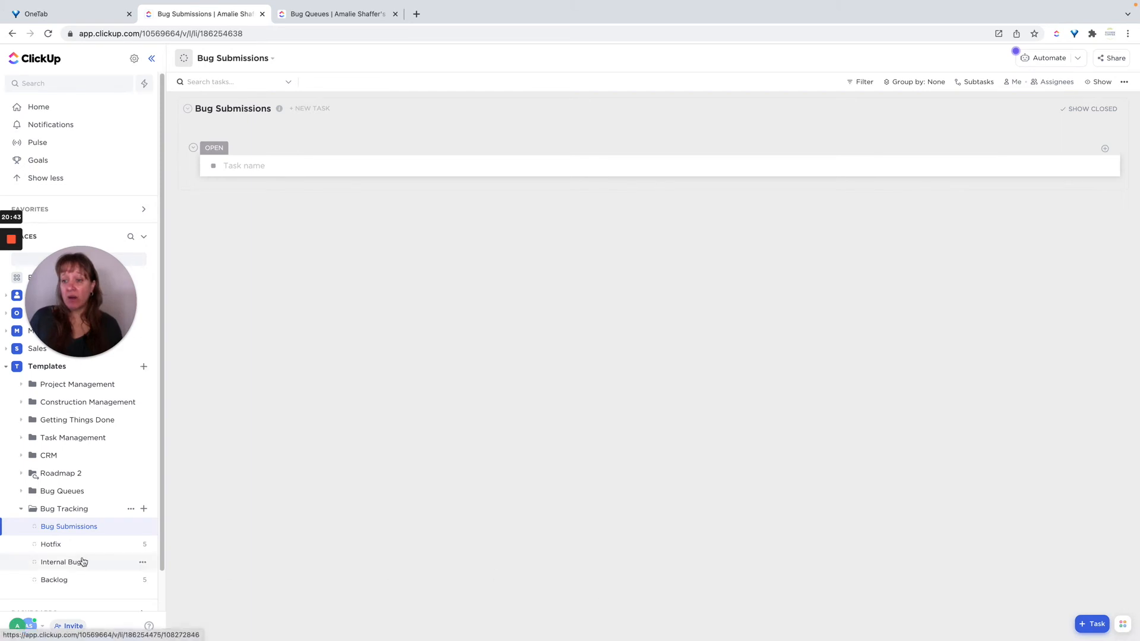
In the Hotfix list view, turn on showing empty statuses and closed tasks, and save the view.
{"action": "left_click", "coordinate": [67, 550]}
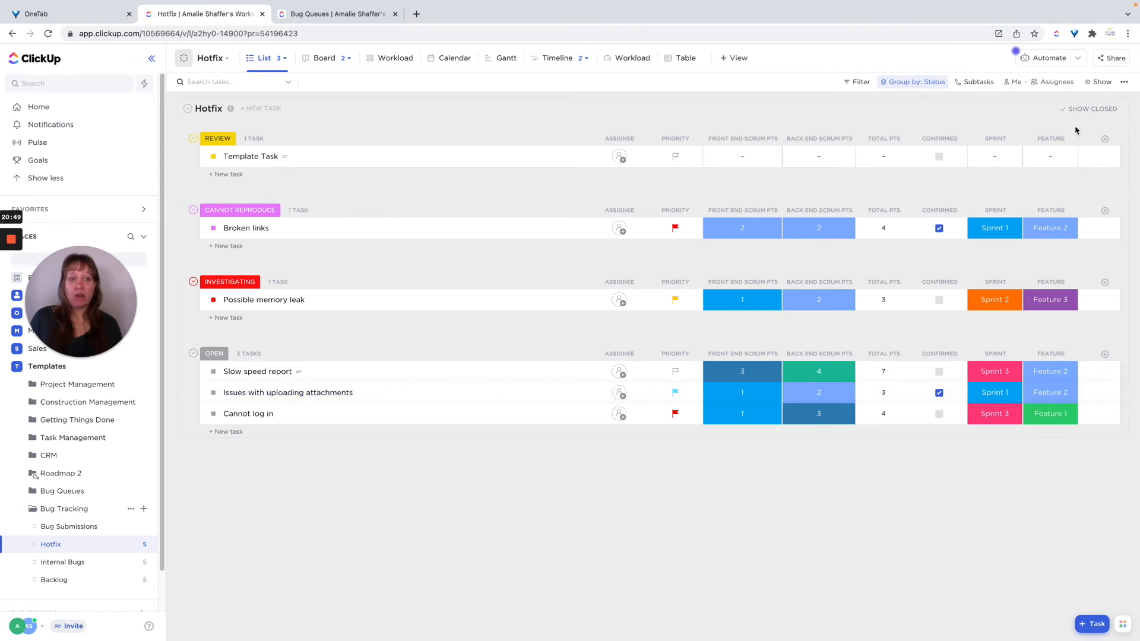
{"action": "left_click", "coordinate": [1091, 89]}
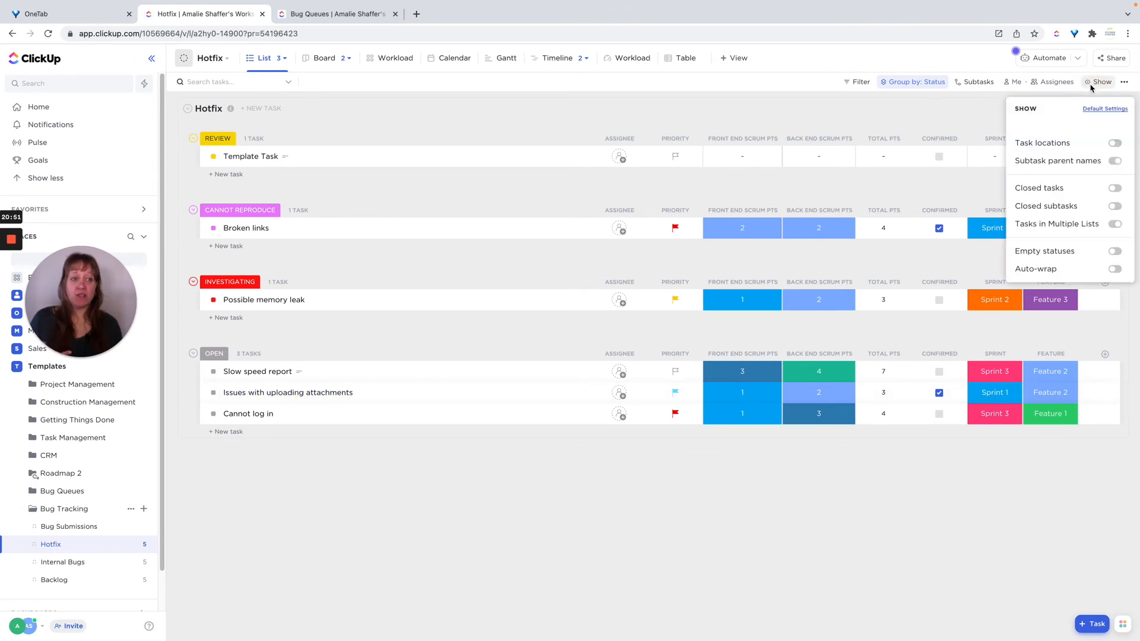
{"action": "left_click", "coordinate": [1119, 252]}
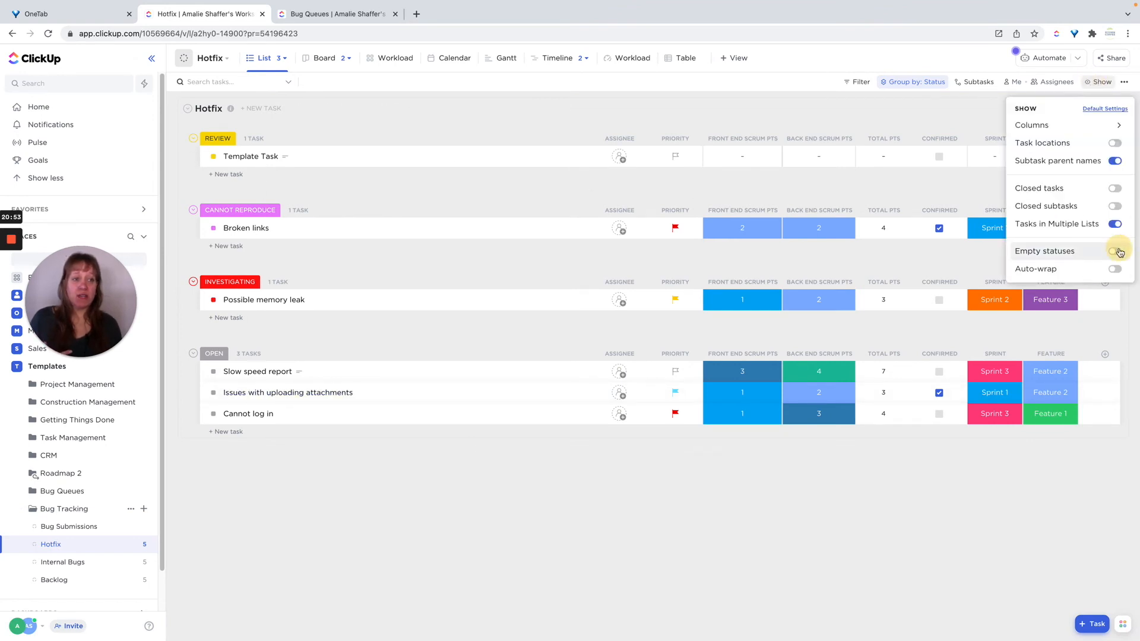
{"action": "left_click", "coordinate": [1119, 189]}
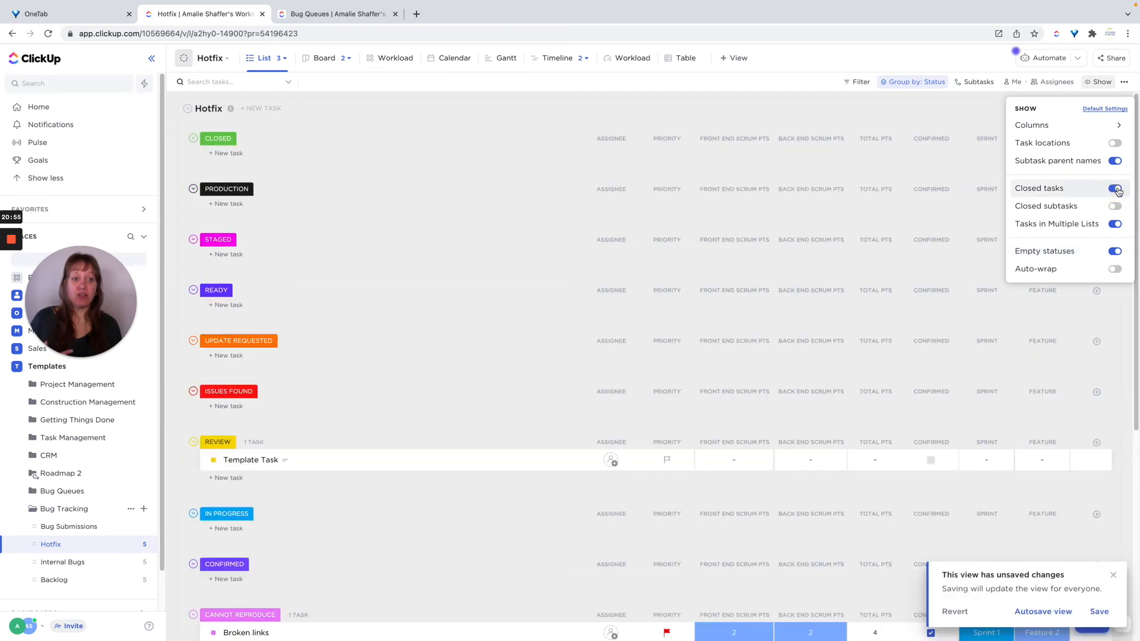
{"action": "left_click", "coordinate": [890, 87]}
{"action": "left_click", "coordinate": [888, 84]}
{"action": "left_click", "coordinate": [890, 133]}
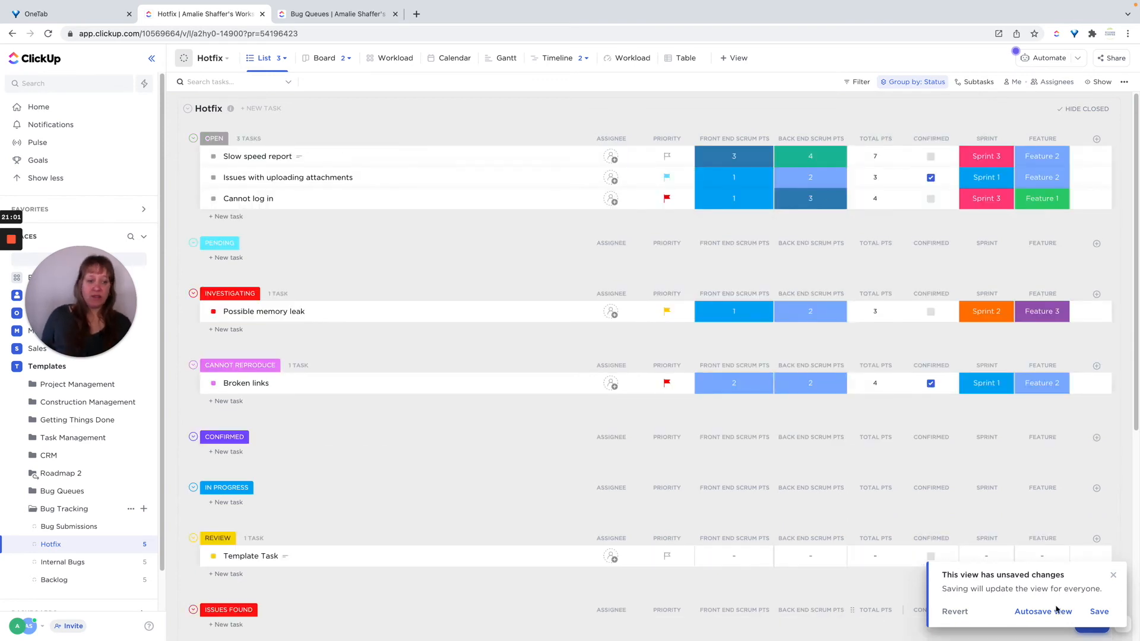
{"action": "left_click", "coordinate": [1099, 612]}
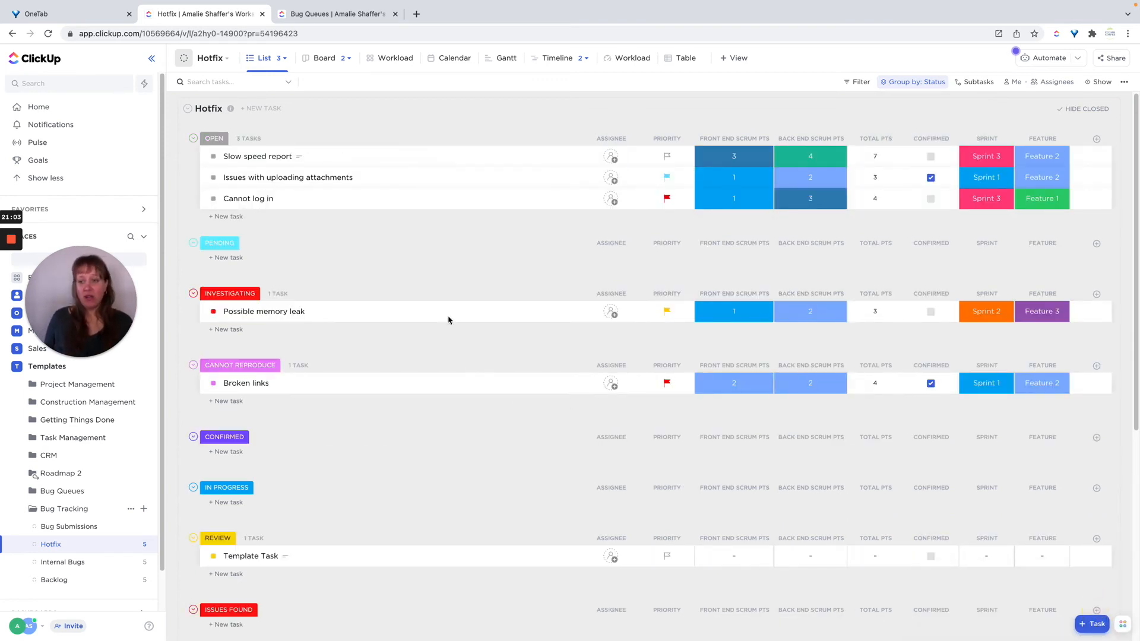
Review the Hotfix list's status groups and its status settings, then close the status dialog without changes.
{"action": "scroll", "coordinate": [425, 283], "scroll_direction": "down", "scroll_amount": 3}
{"action": "scroll", "coordinate": [425, 283], "scroll_direction": "down", "scroll_amount": 3}
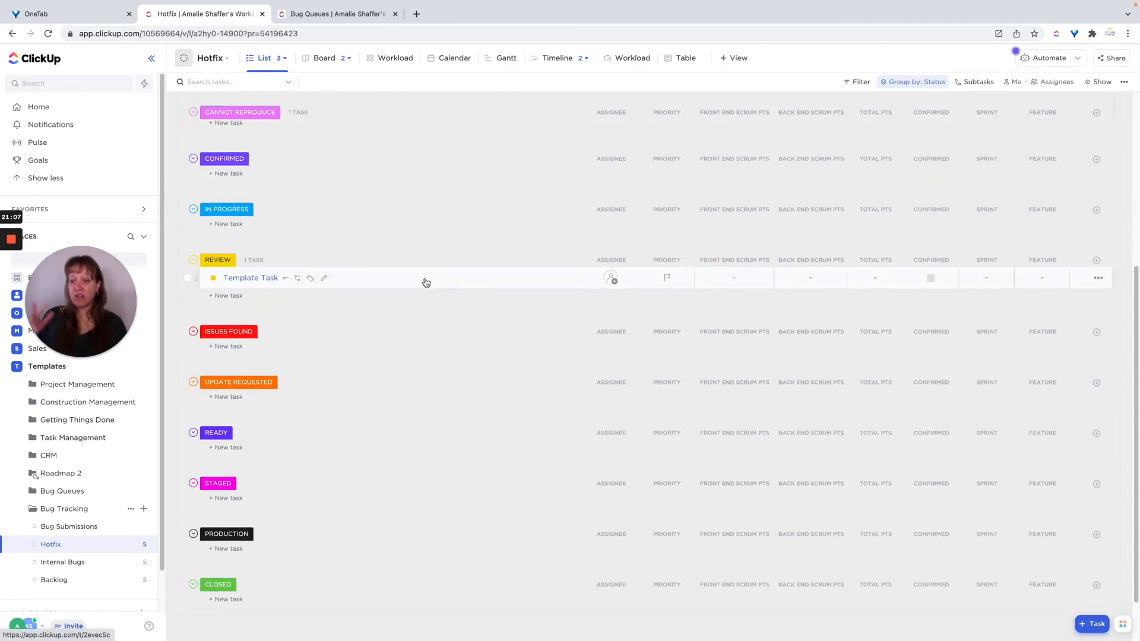
{"action": "scroll", "coordinate": [425, 282], "scroll_direction": "up", "scroll_amount": 2}
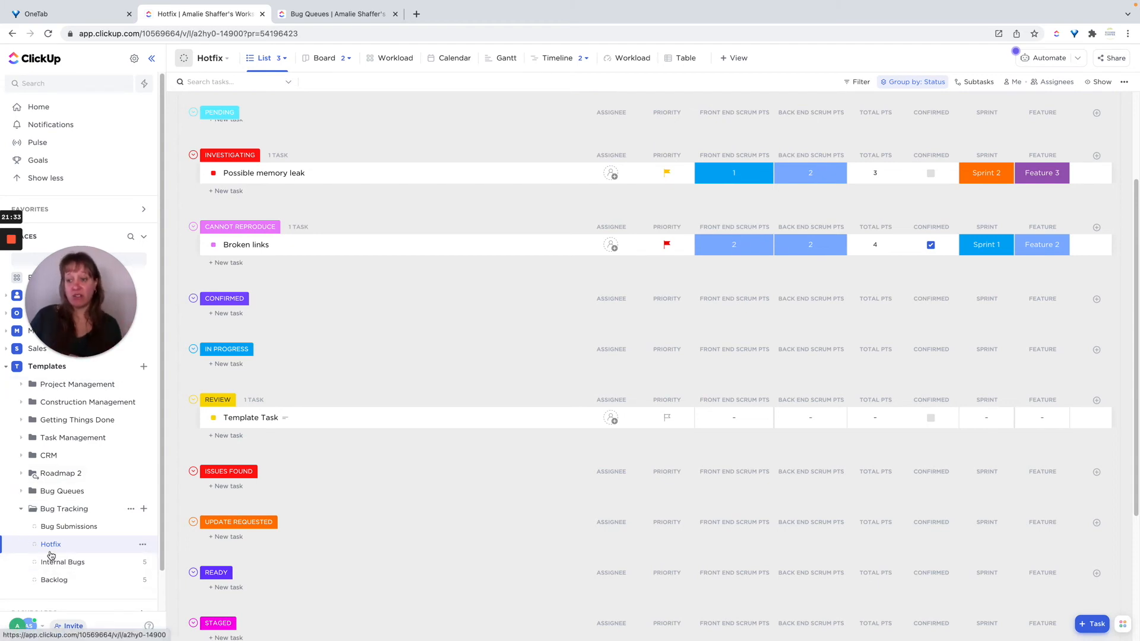
{"action": "left_click", "coordinate": [143, 545]}
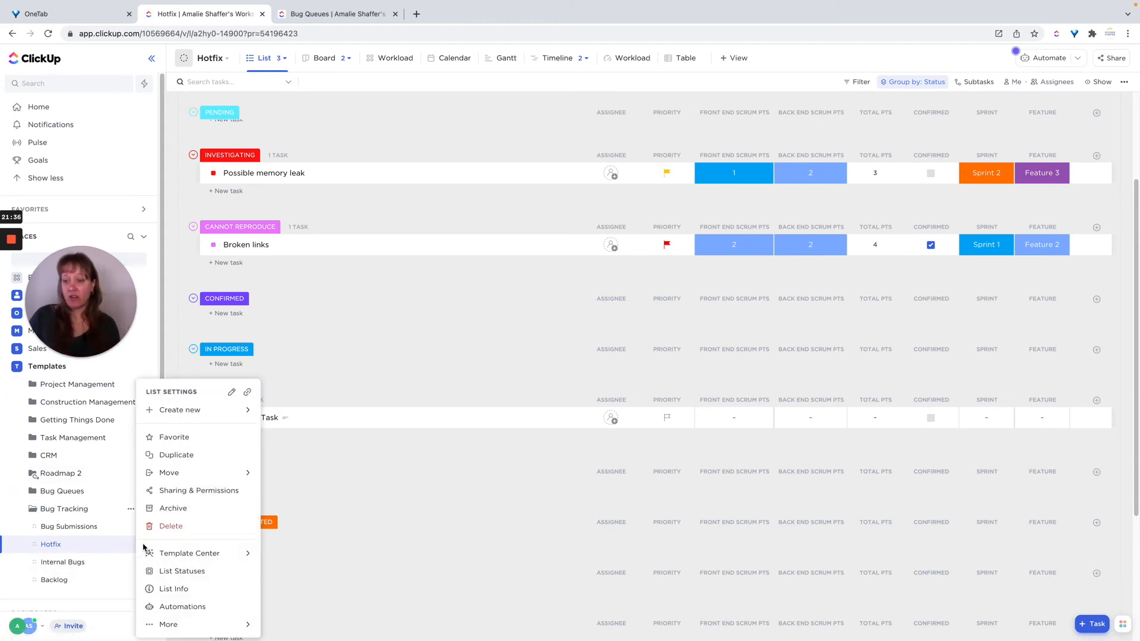
{"action": "left_click", "coordinate": [182, 571]}
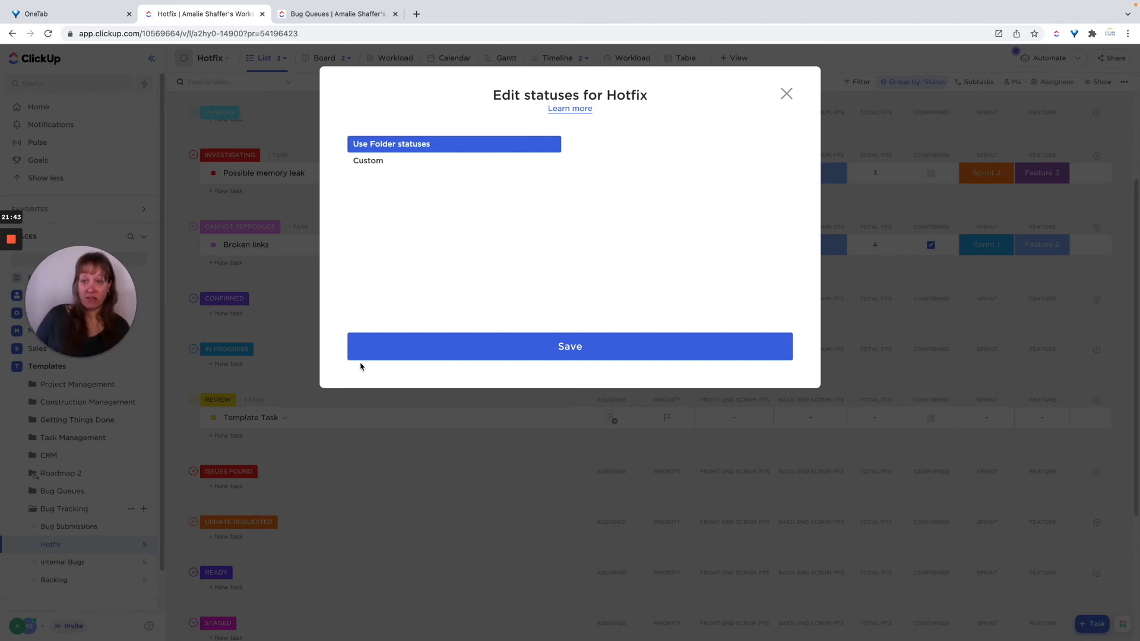
{"action": "left_click", "coordinate": [366, 161]}
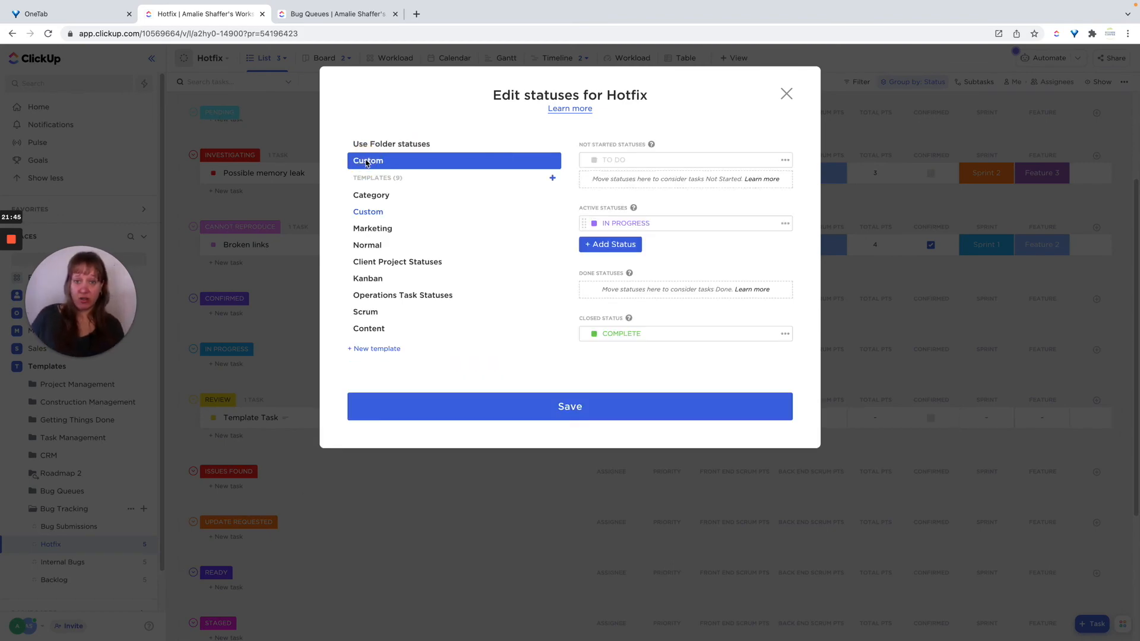
{"action": "left_click", "coordinate": [373, 146]}
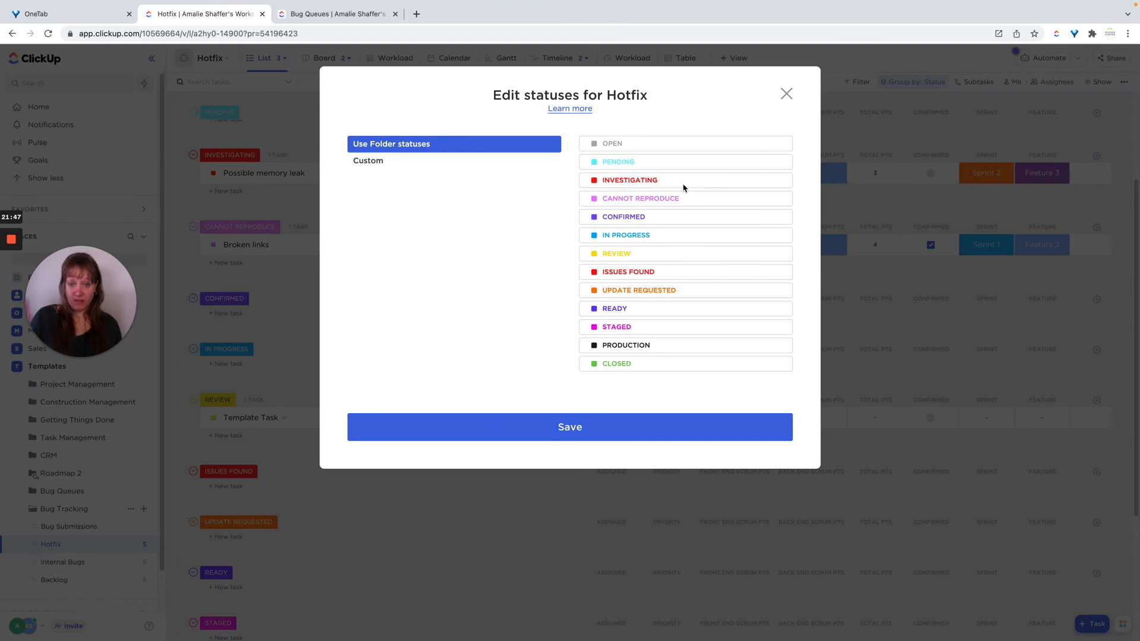
{"action": "left_click", "coordinate": [786, 95]}
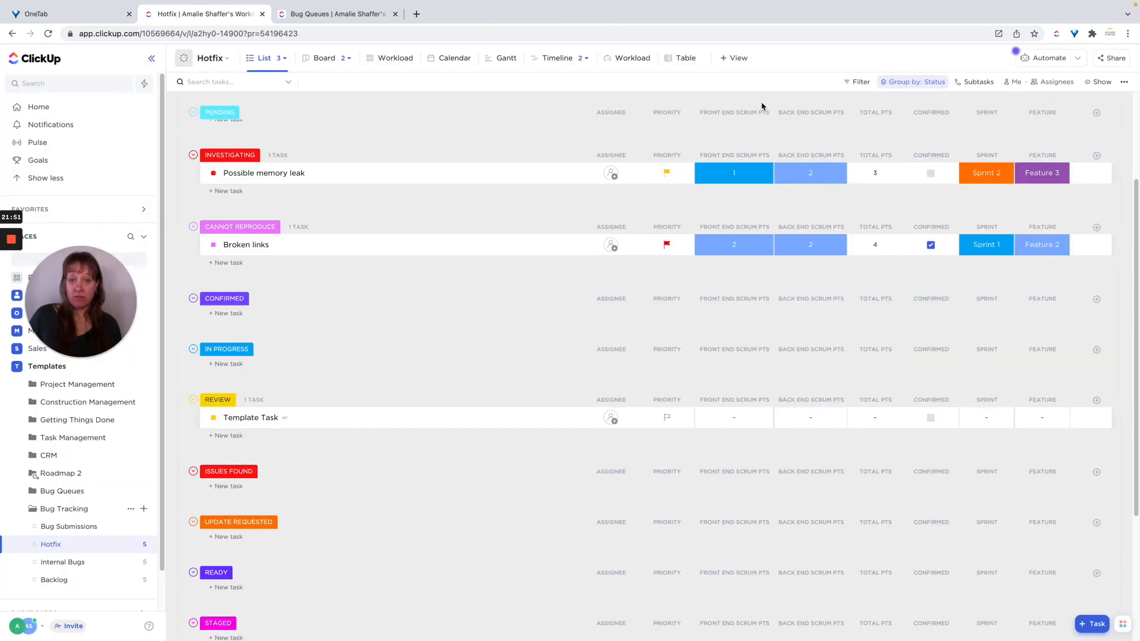
Open the Bug Tracking folder's status settings to review them, then close the dialog.
{"action": "left_click", "coordinate": [61, 509]}
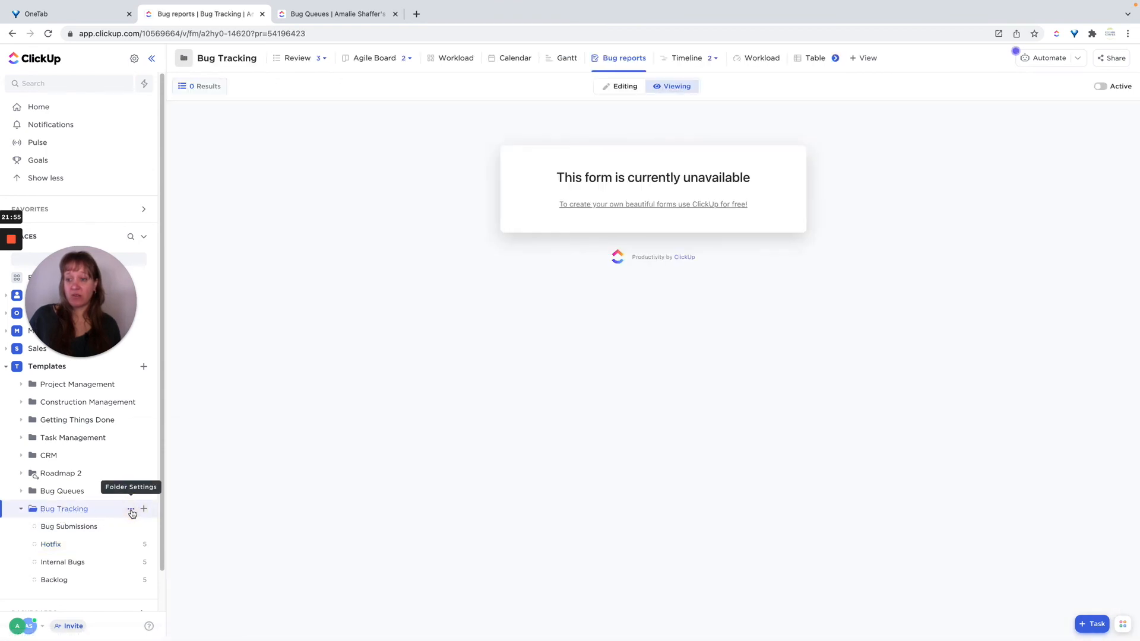
{"action": "left_click", "coordinate": [131, 509]}
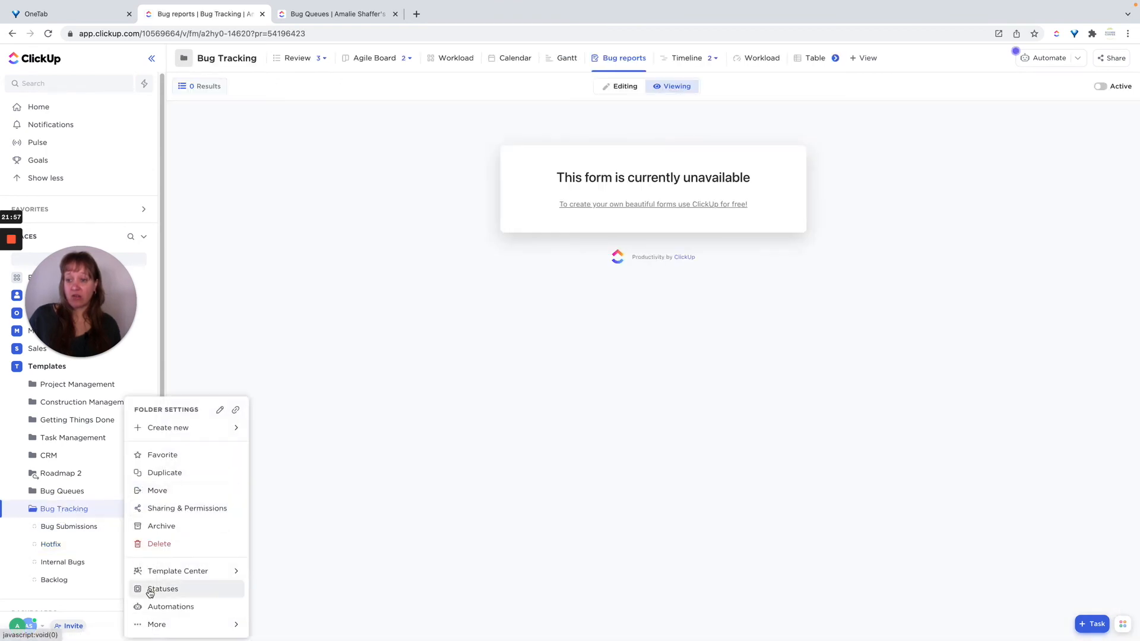
{"action": "left_click", "coordinate": [149, 588]}
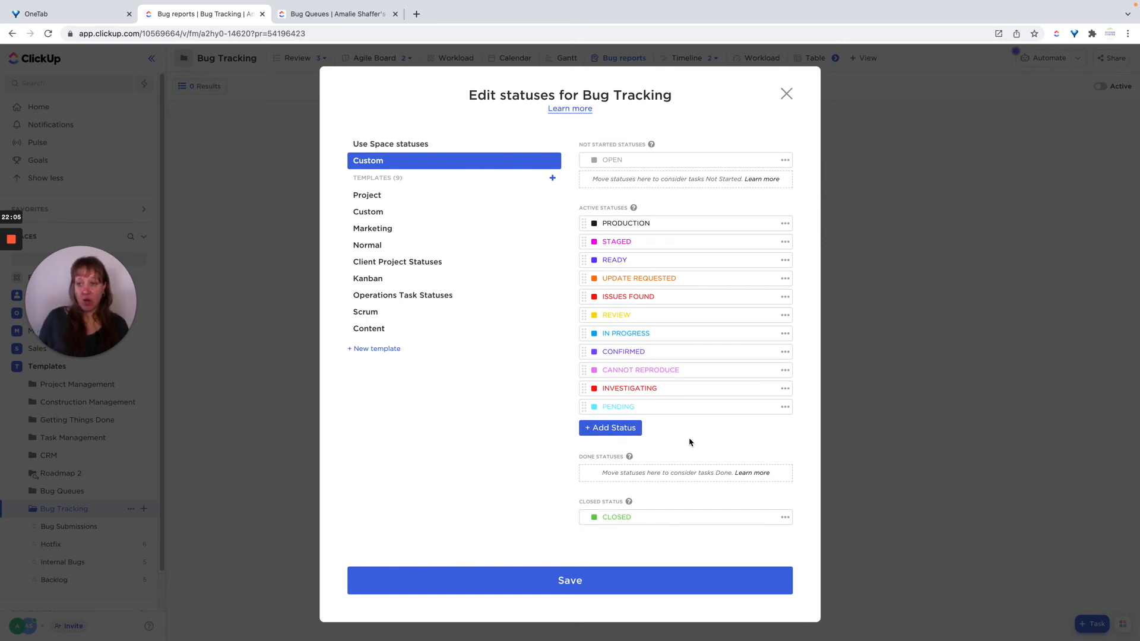
{"action": "left_click", "coordinate": [786, 93]}
In the Hotfix list, change the Cannot log in task's status to Pending.
{"action": "left_click", "coordinate": [50, 545]}
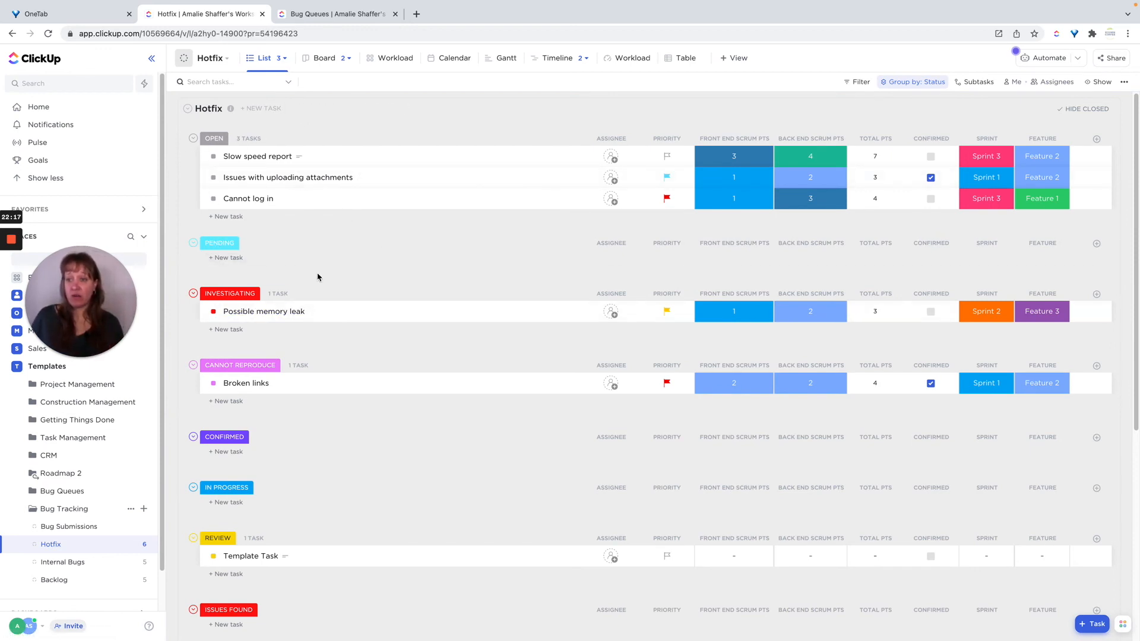
{"action": "left_click", "coordinate": [214, 200]}
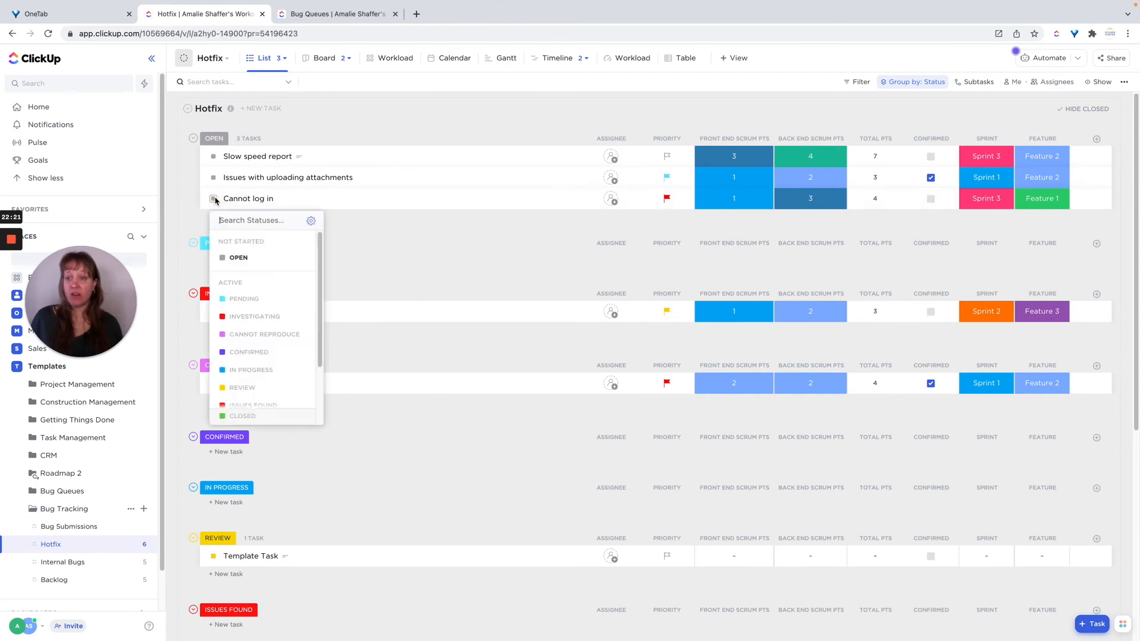
{"action": "left_click", "coordinate": [251, 299]}
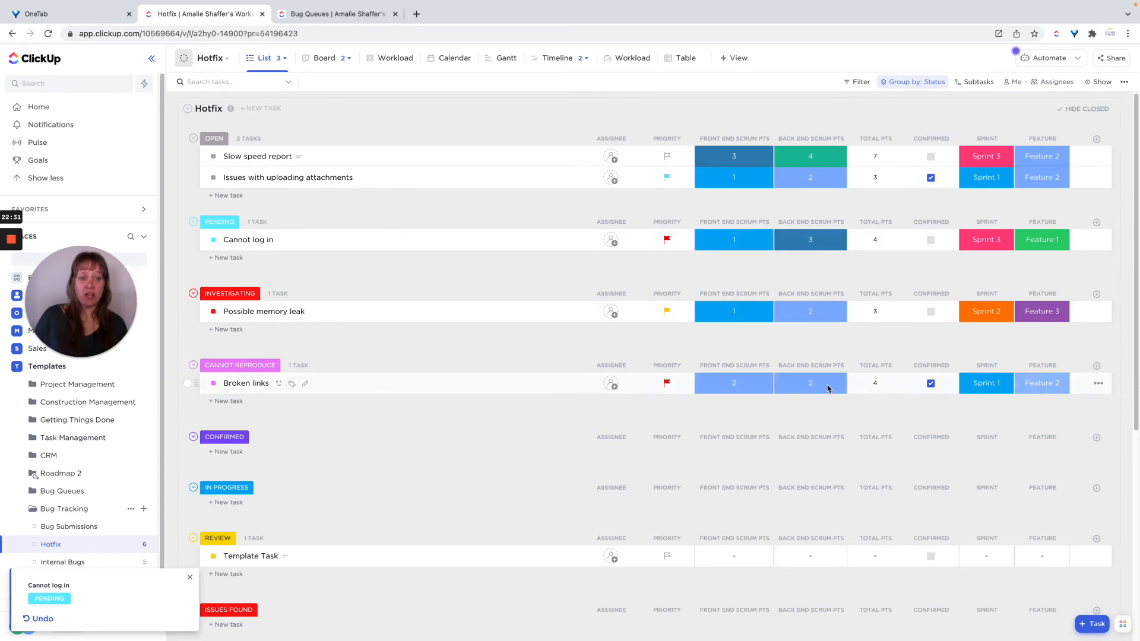
Scroll through the Hotfix list's status groups to examine the tasks in each.
{"action": "scroll", "coordinate": [408, 311], "scroll_direction": "down", "scroll_amount": 1}
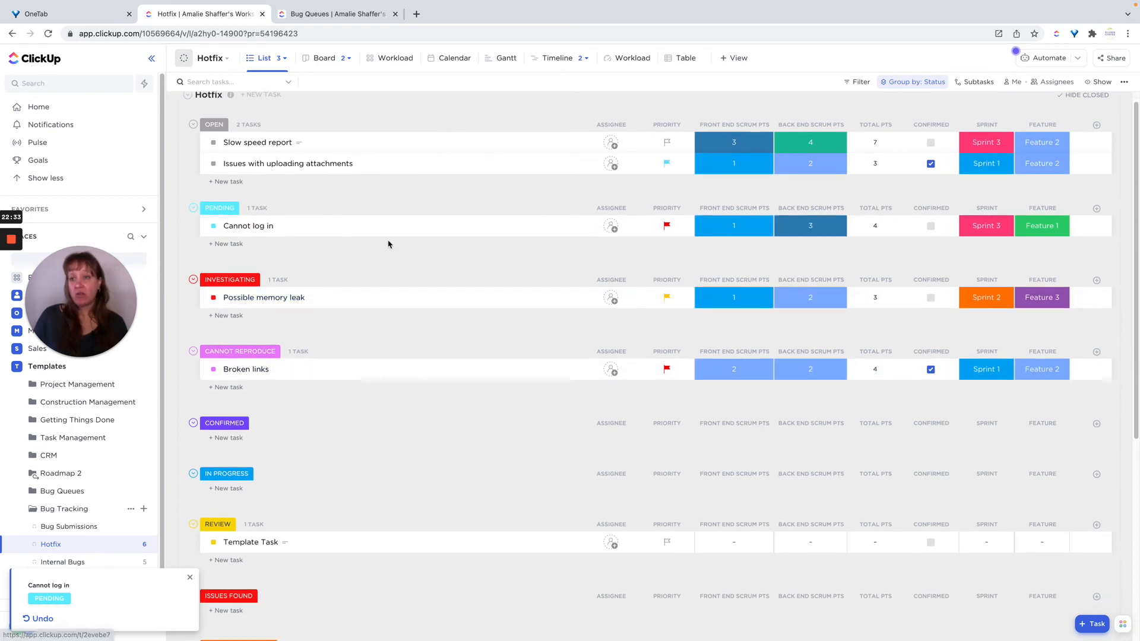
{"action": "scroll", "coordinate": [388, 244], "scroll_direction": "down", "scroll_amount": 2}
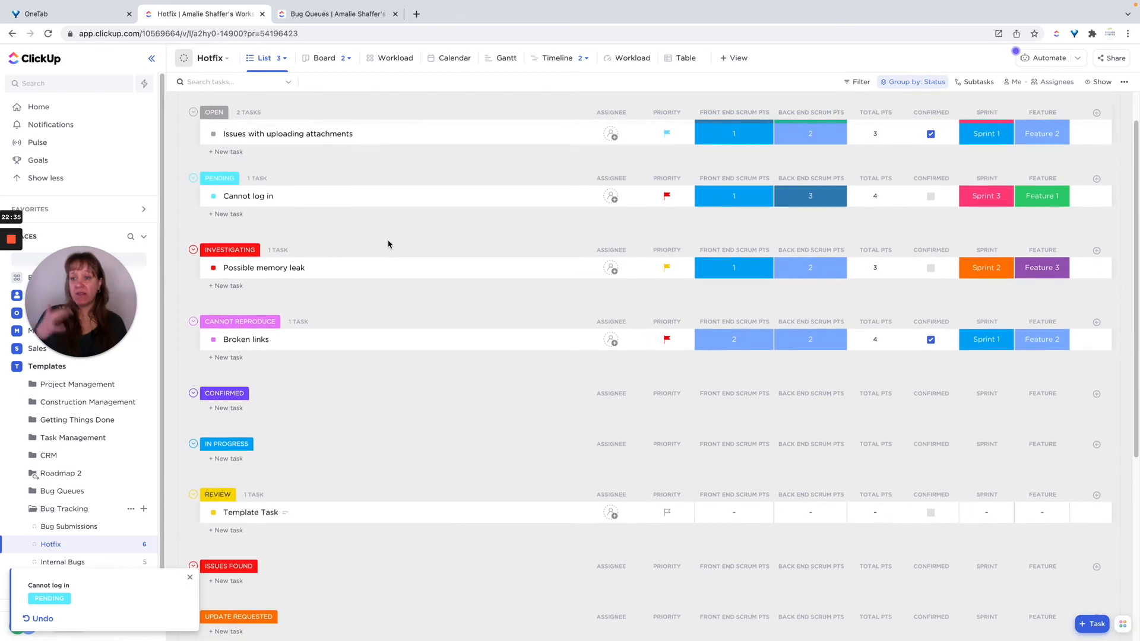
{"action": "scroll", "coordinate": [388, 244], "scroll_direction": "down", "scroll_amount": 4}
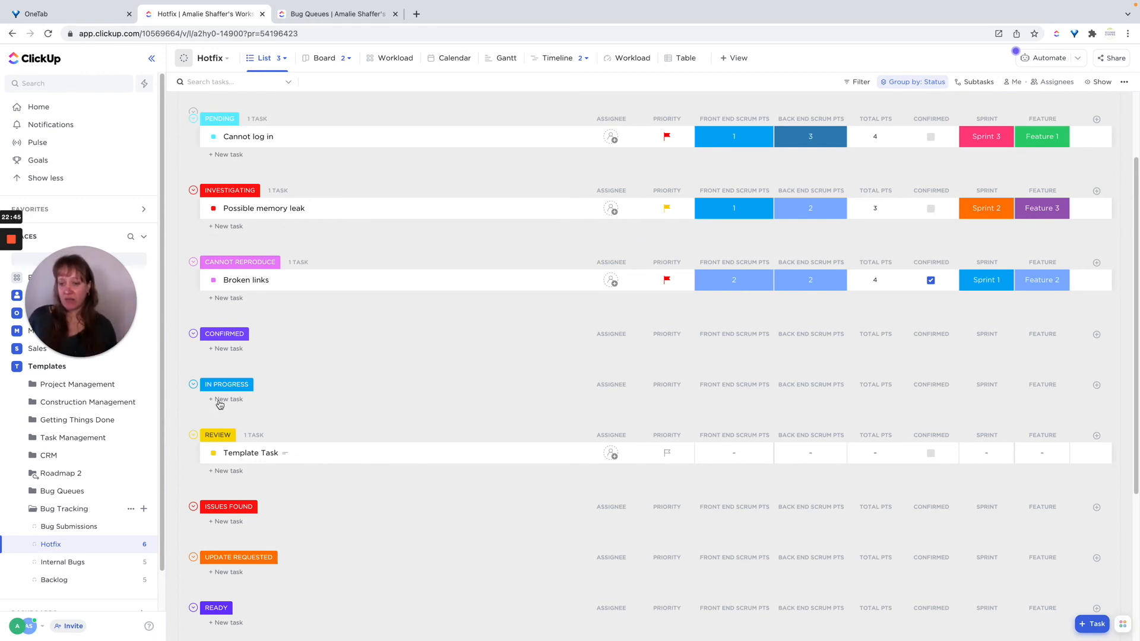
{"action": "scroll", "coordinate": [361, 395], "scroll_direction": "down", "scroll_amount": 5}
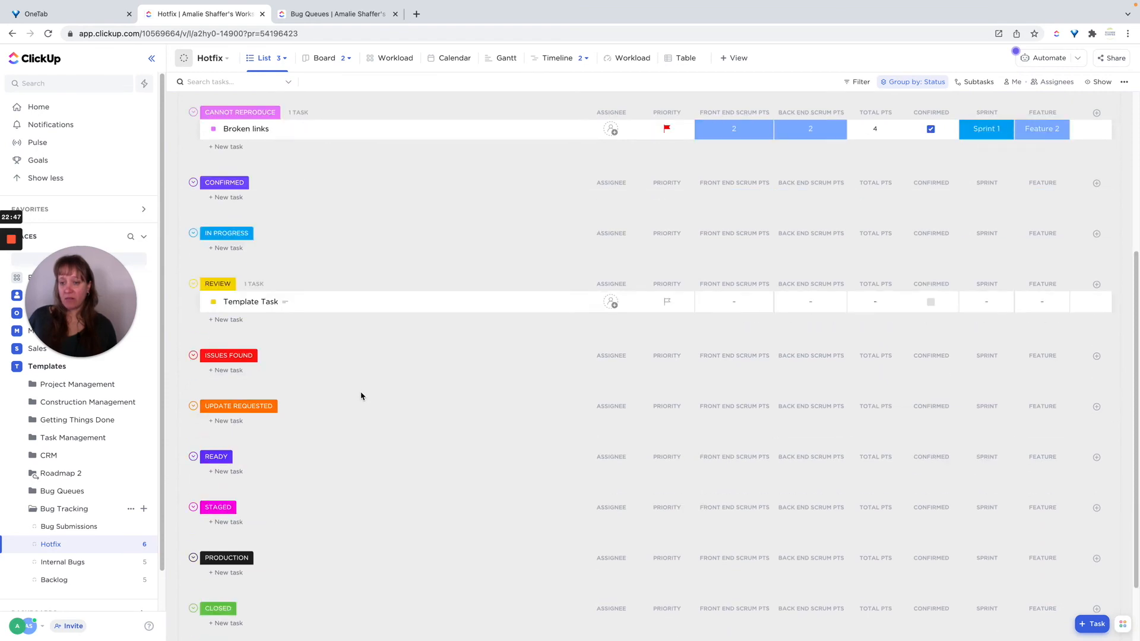
{"action": "scroll", "coordinate": [360, 396], "scroll_direction": "down", "scroll_amount": 2}
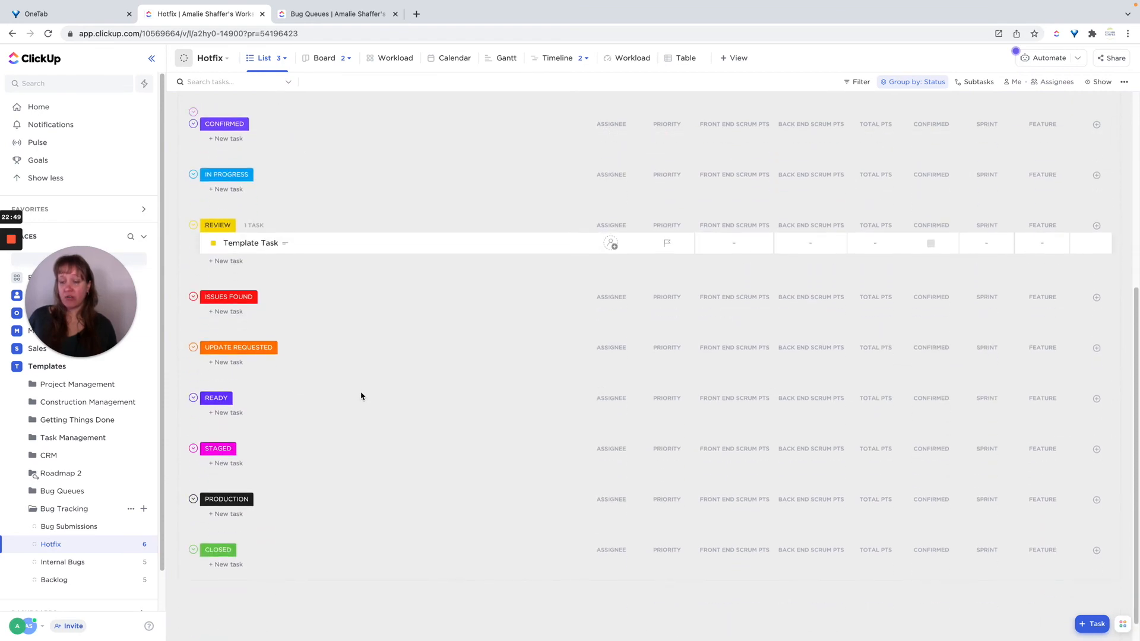
{"action": "scroll", "coordinate": [360, 396], "scroll_direction": "up", "scroll_amount": 10}
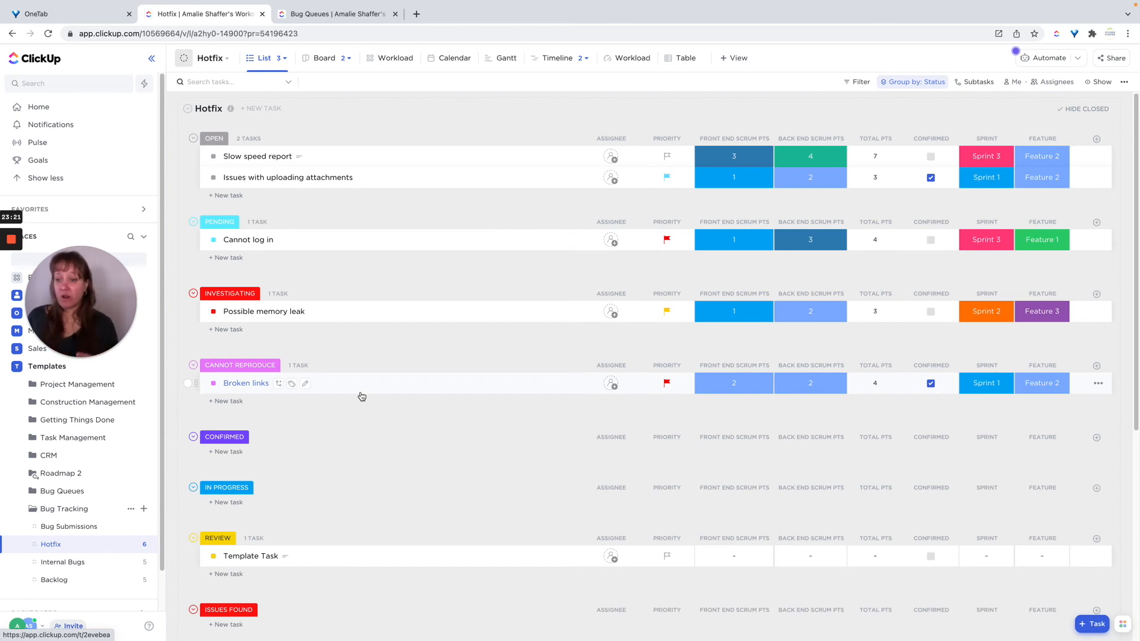
{"action": "scroll", "coordinate": [362, 397], "scroll_direction": "down", "scroll_amount": 3}
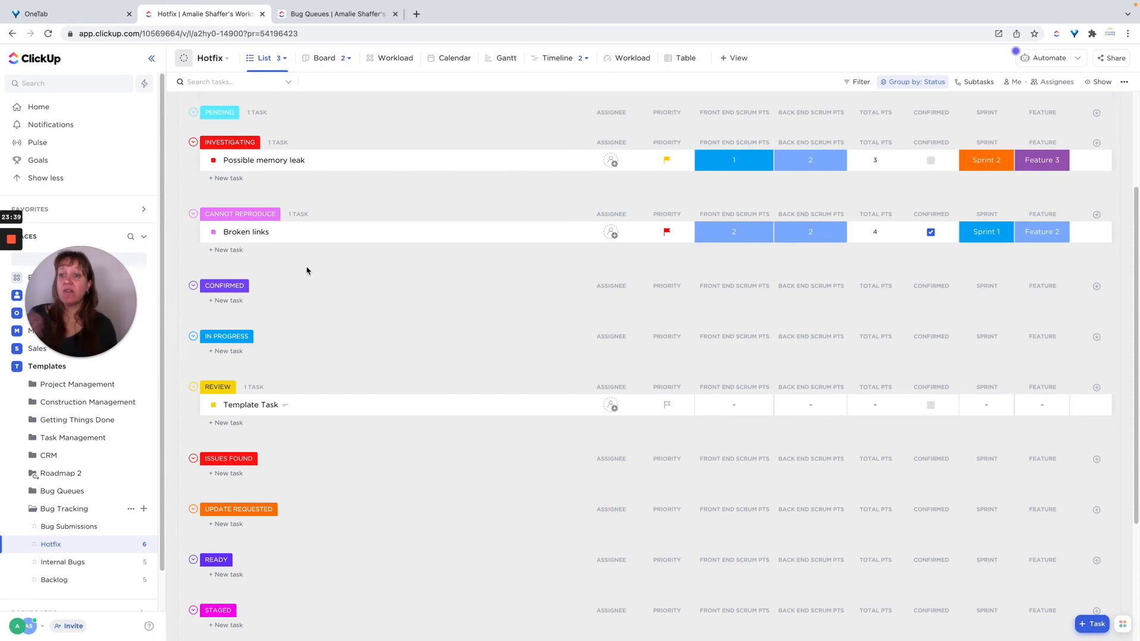
{"action": "scroll", "coordinate": [343, 255], "scroll_direction": "up", "scroll_amount": 3}
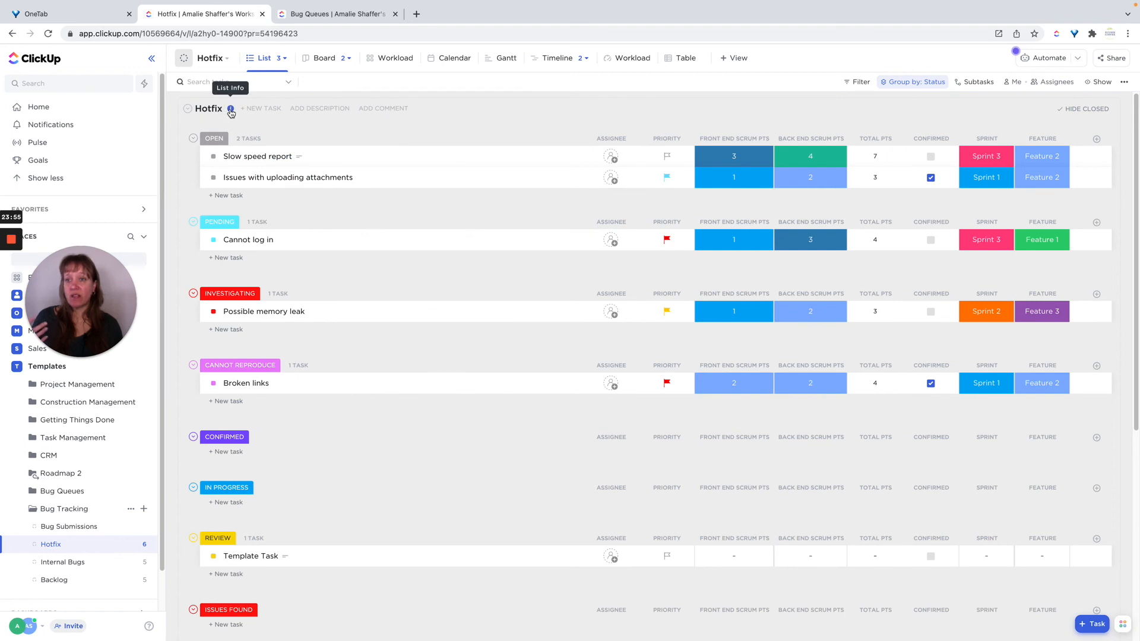
Add the description "SOP link:" to the Hotfix list's info panel and close it.
{"action": "left_click", "coordinate": [231, 111]}
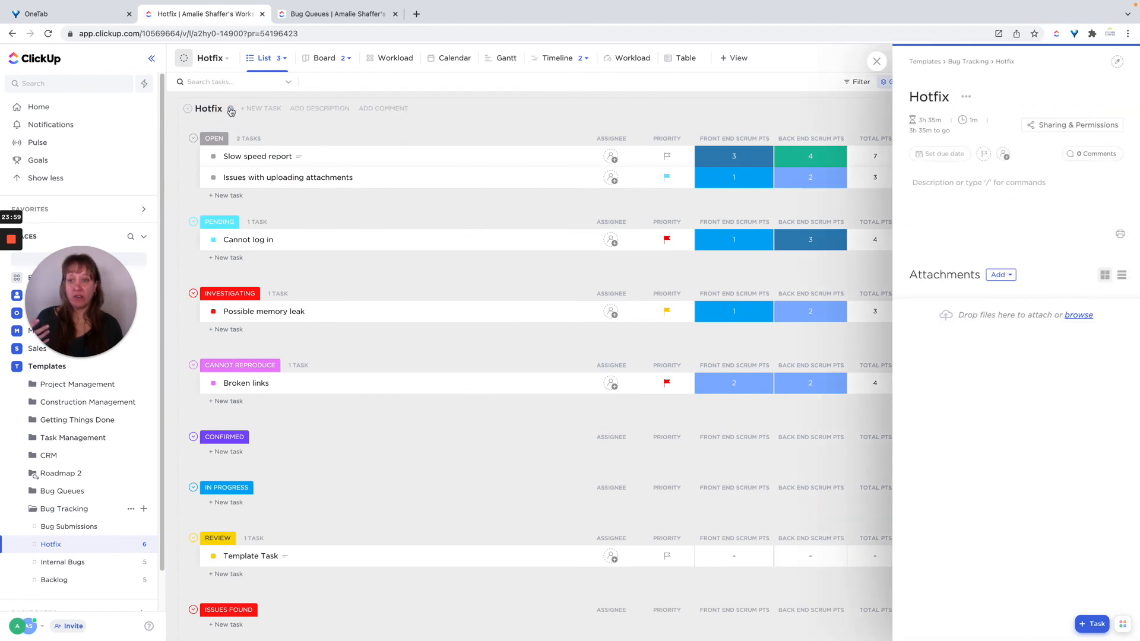
{"action": "left_click", "coordinate": [949, 219]}
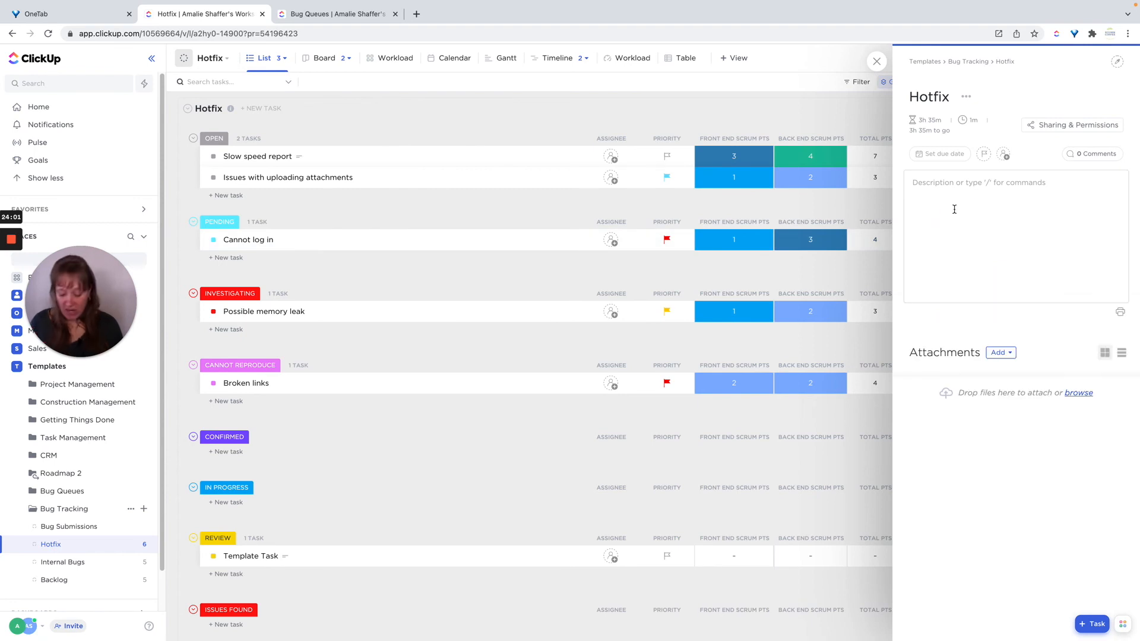
{"action": "type", "text": "SOP link:"}
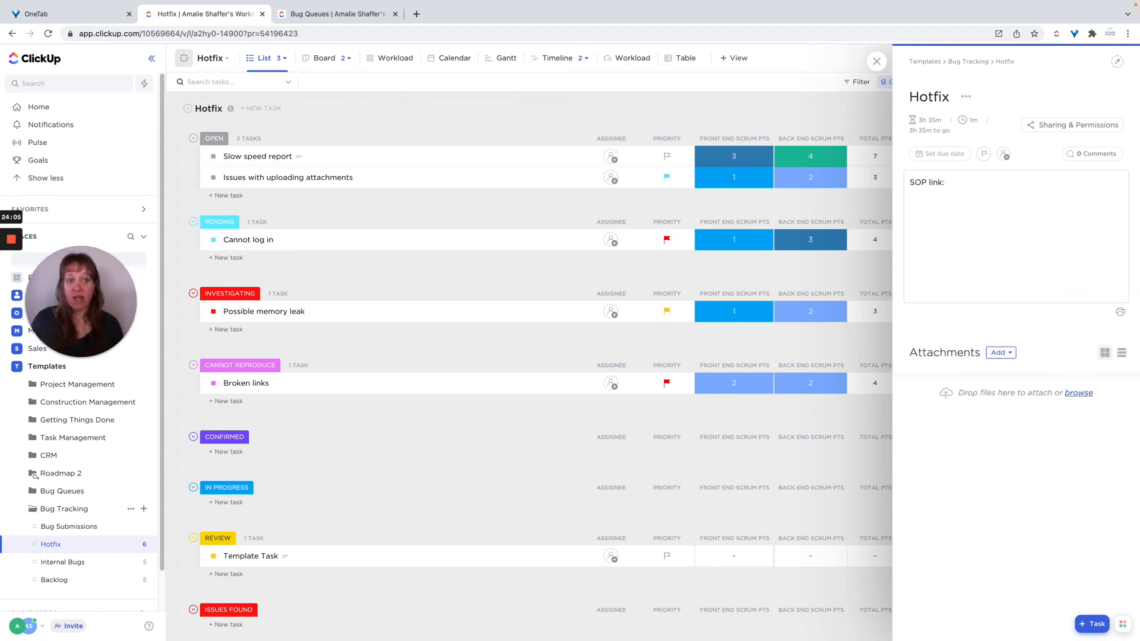
{"action": "left_click", "coordinate": [876, 62]}
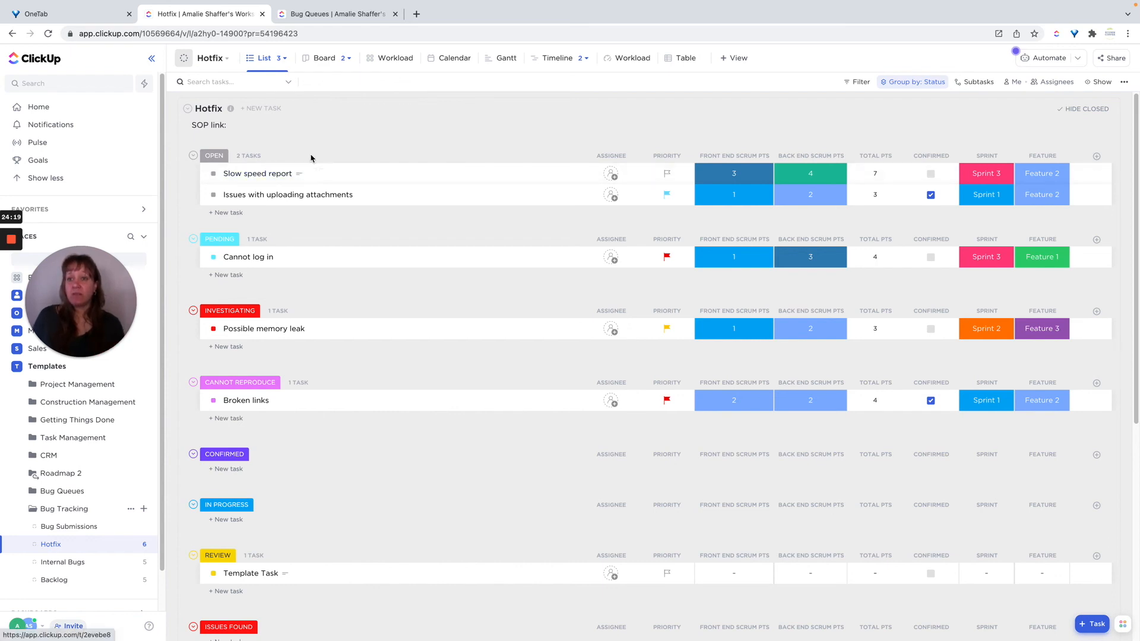
Switch the Hotfix list from its List views to the Agile Board view.
{"action": "left_click", "coordinate": [285, 60]}
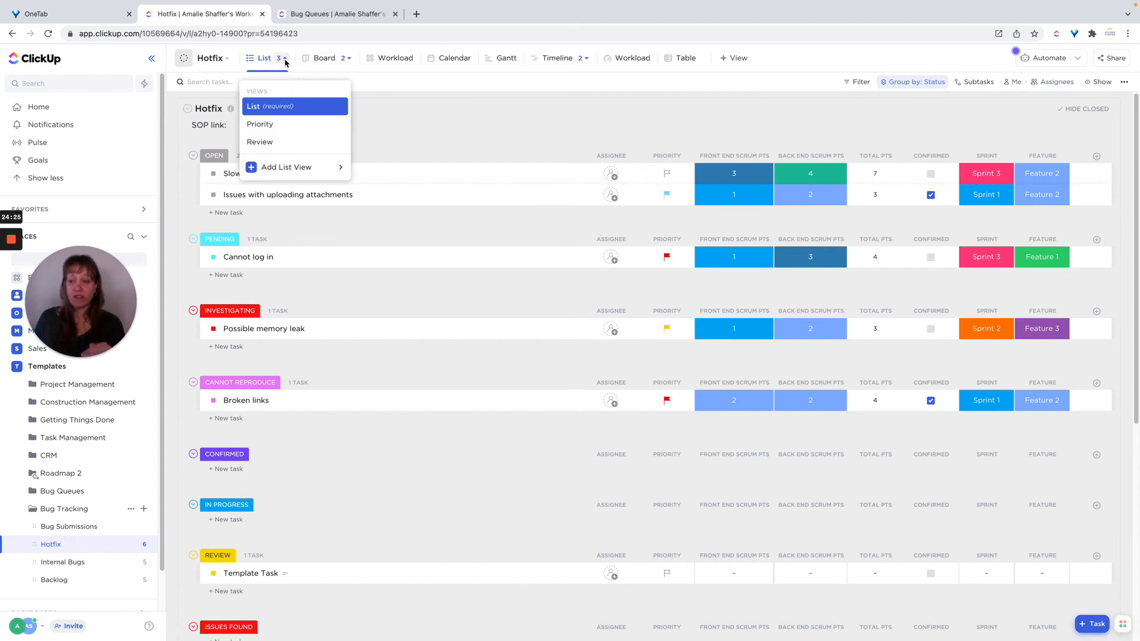
{"action": "left_click", "coordinate": [320, 62]}
{"action": "left_click", "coordinate": [321, 62]}
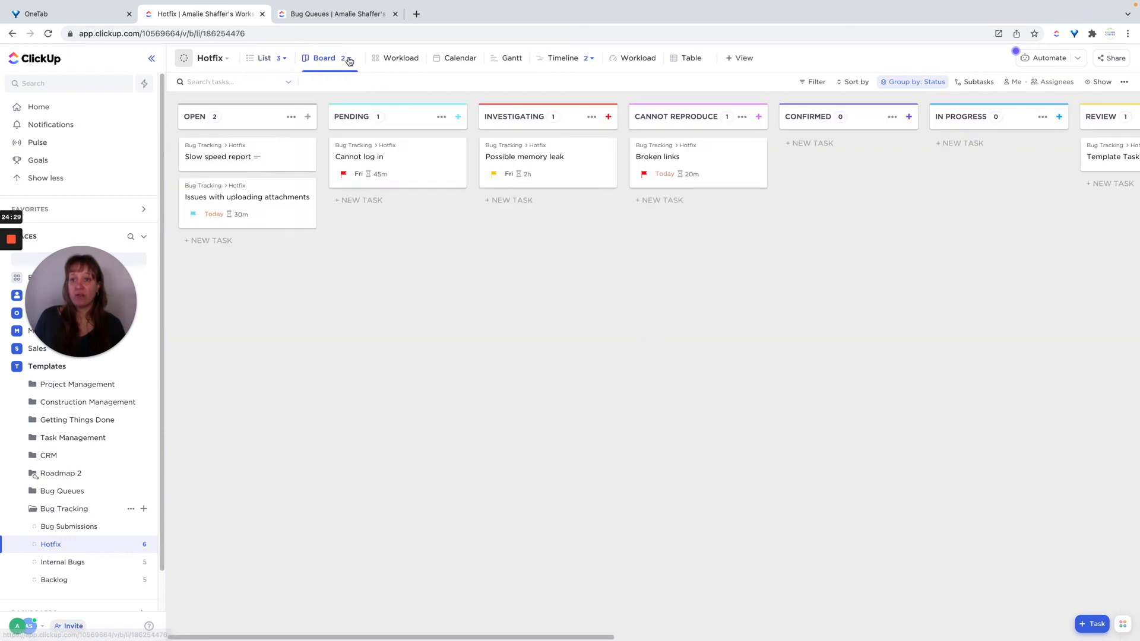
{"action": "left_click", "coordinate": [348, 59]}
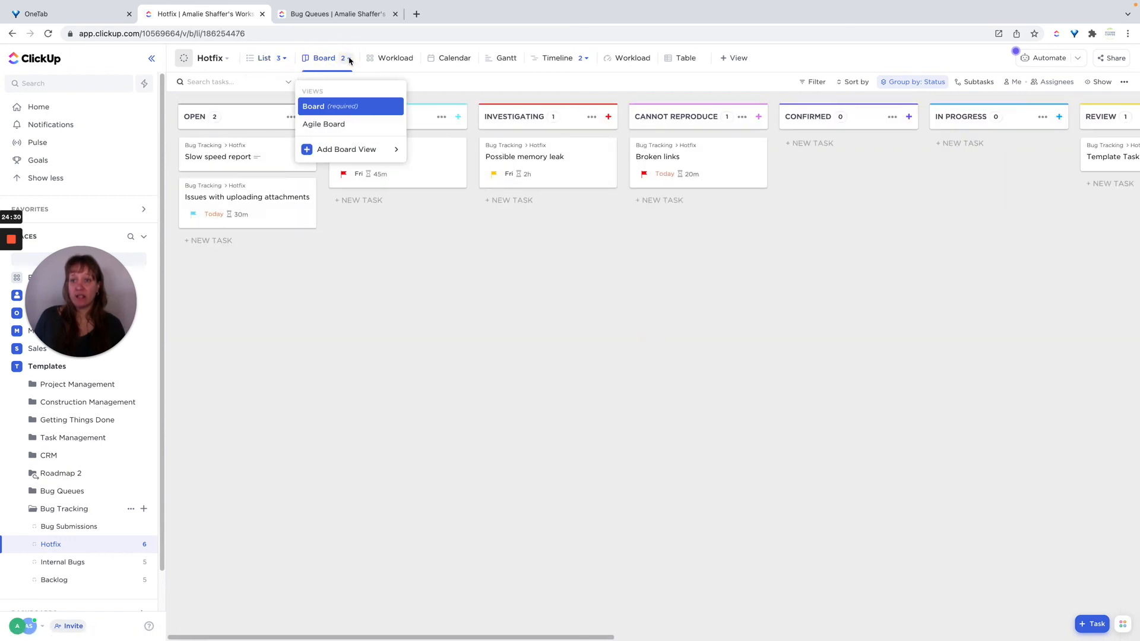
{"action": "left_click", "coordinate": [324, 125]}
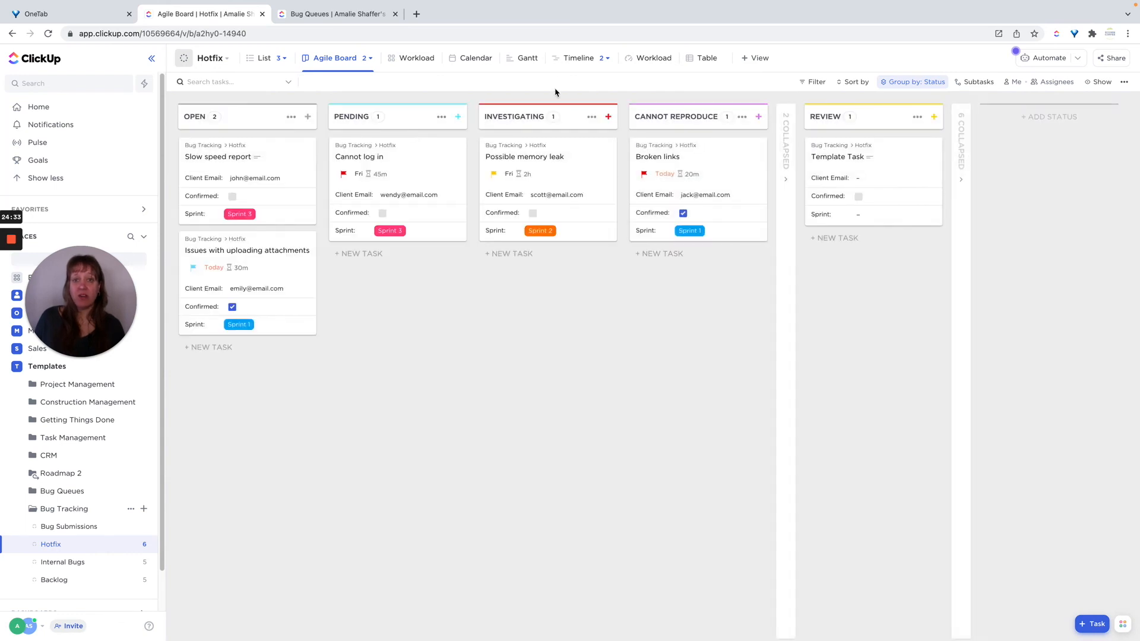
Switch the Hotfix list to its second Timeline view, the one grouped by Sprint.
{"action": "left_click", "coordinate": [567, 61]}
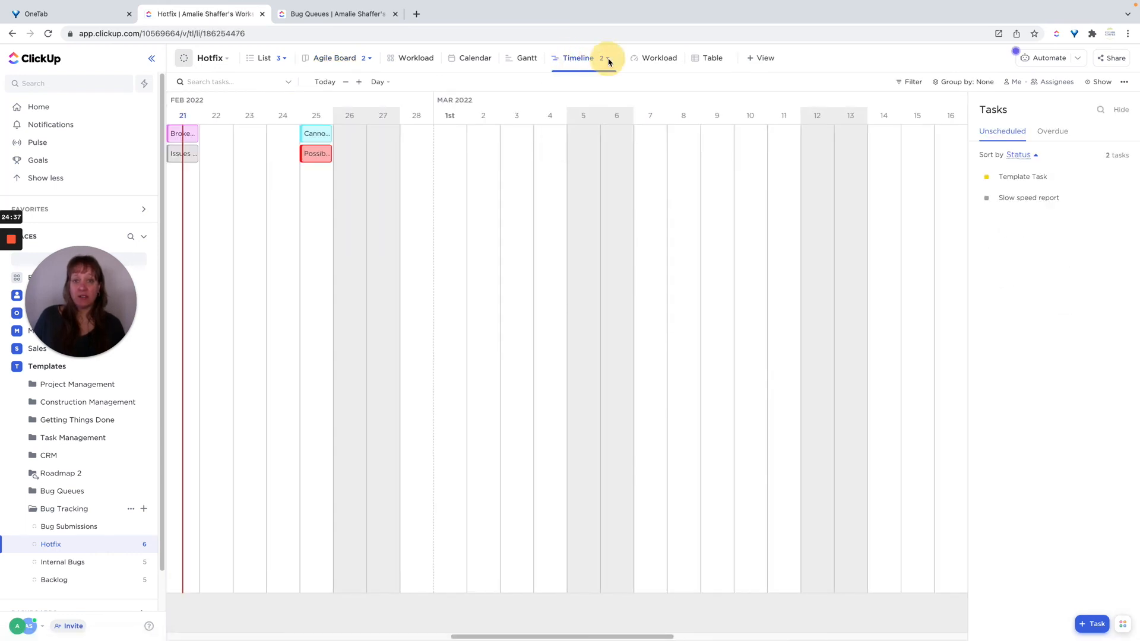
{"action": "left_click", "coordinate": [608, 60]}
{"action": "left_click", "coordinate": [580, 128]}
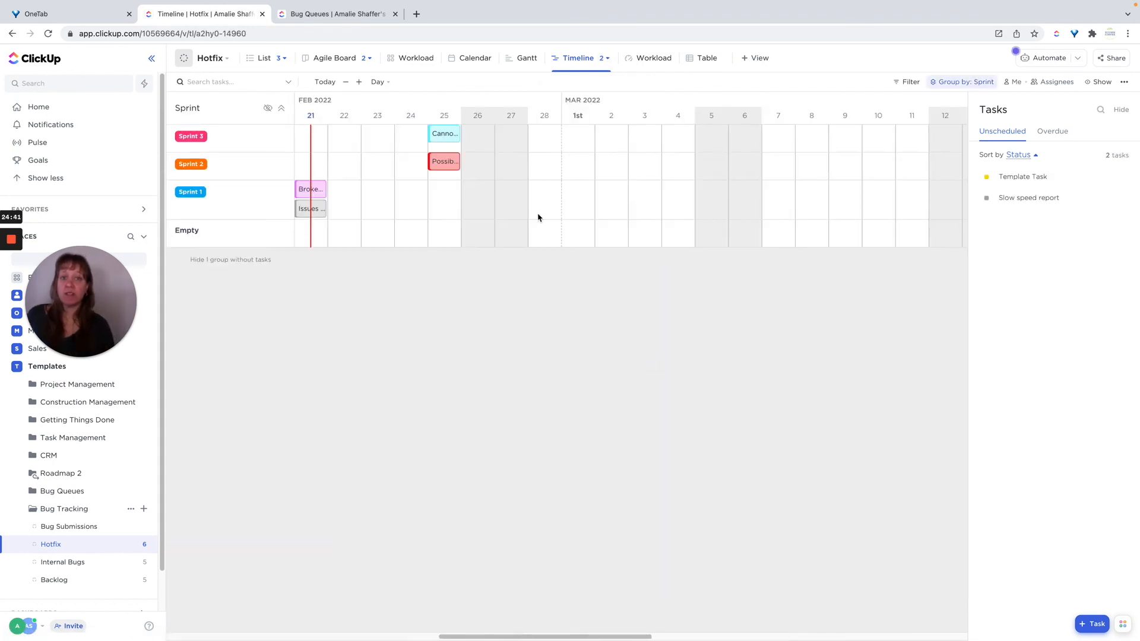
In the Internal Bugs list view, turn on closed tasks and empty statuses, save the view, and review the status groups.
{"action": "left_click", "coordinate": [65, 562]}
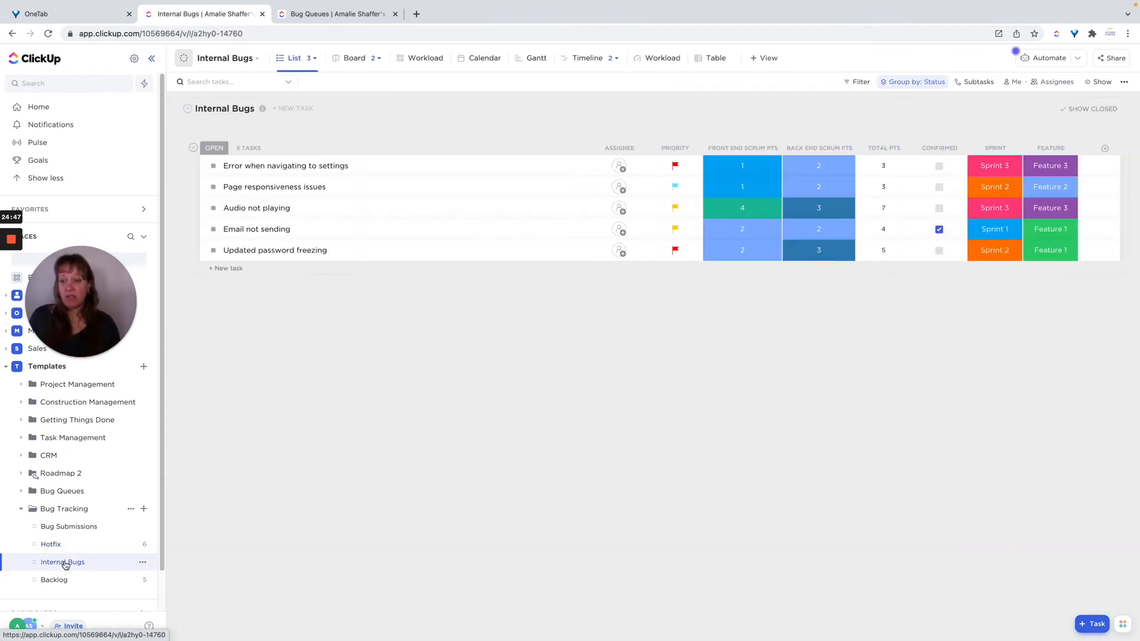
{"action": "left_click", "coordinate": [1093, 83]}
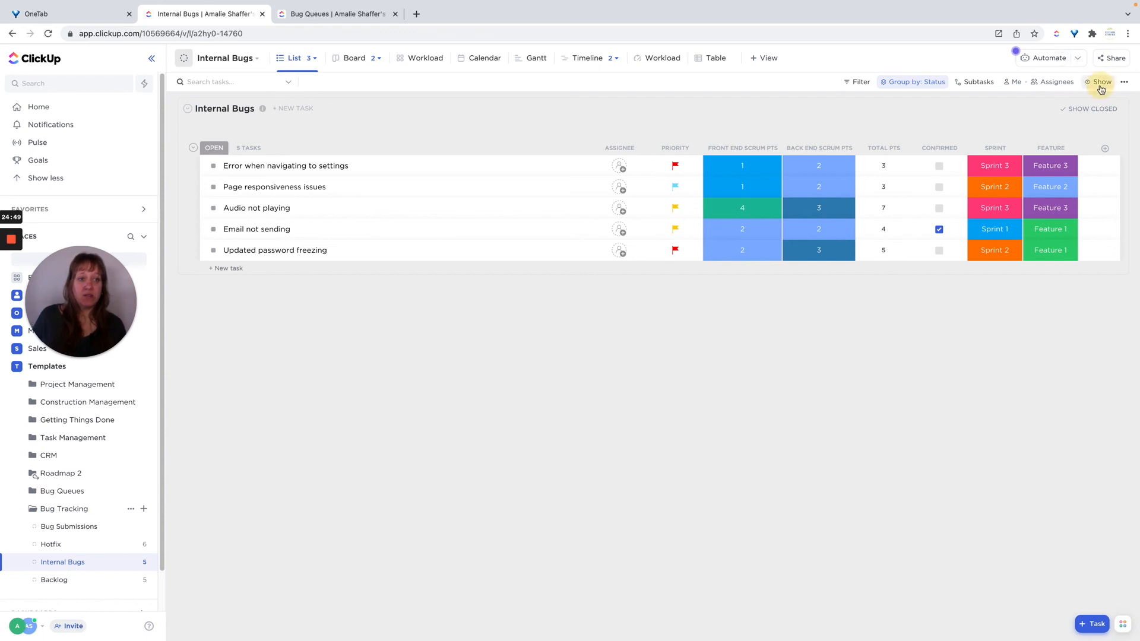
{"action": "left_click", "coordinate": [1115, 253]}
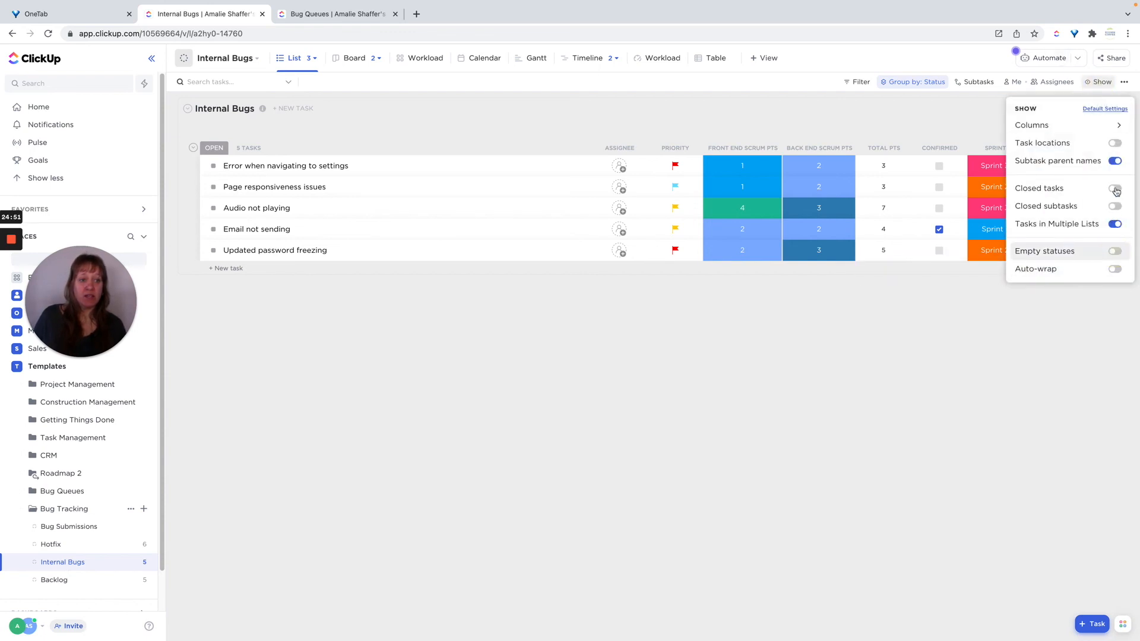
{"action": "left_click", "coordinate": [1114, 189]}
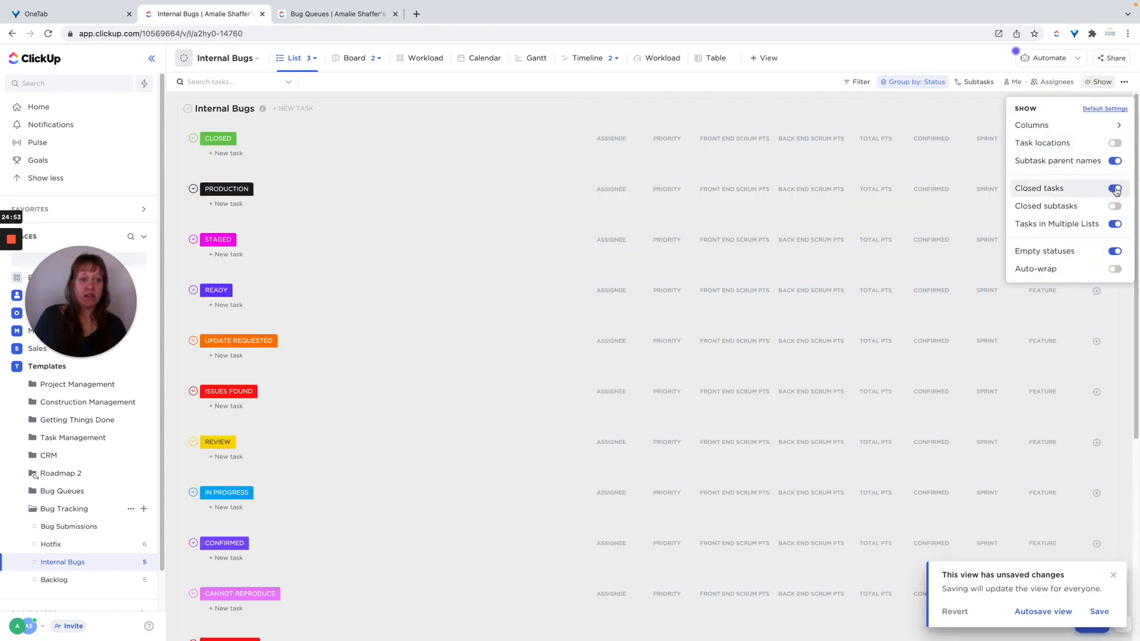
{"action": "left_click", "coordinate": [888, 92]}
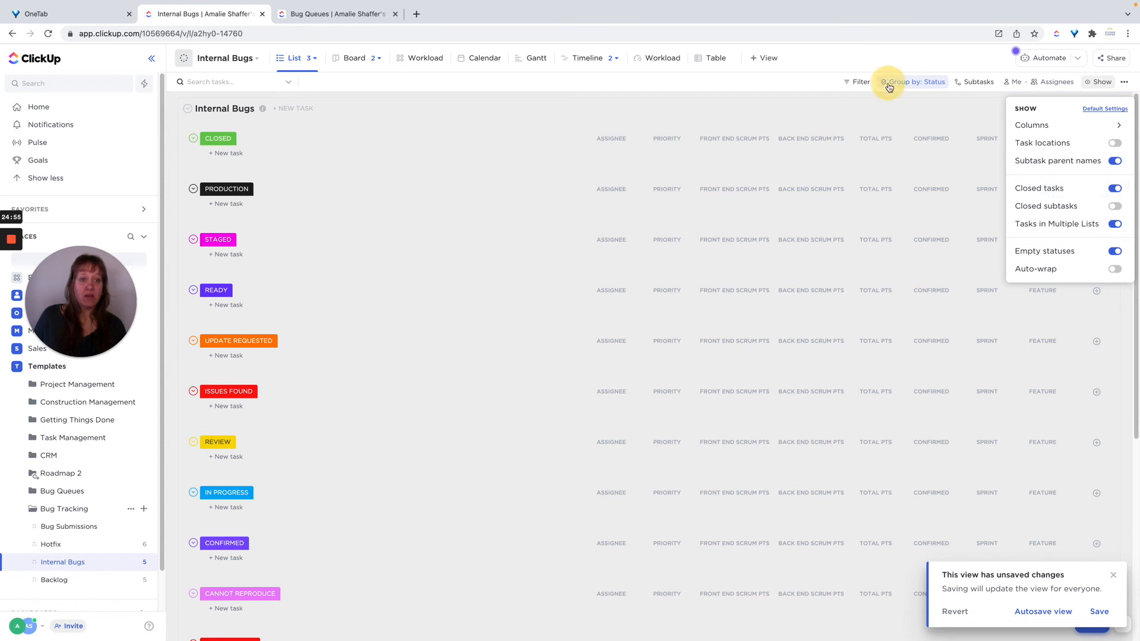
{"action": "left_click", "coordinate": [891, 128]}
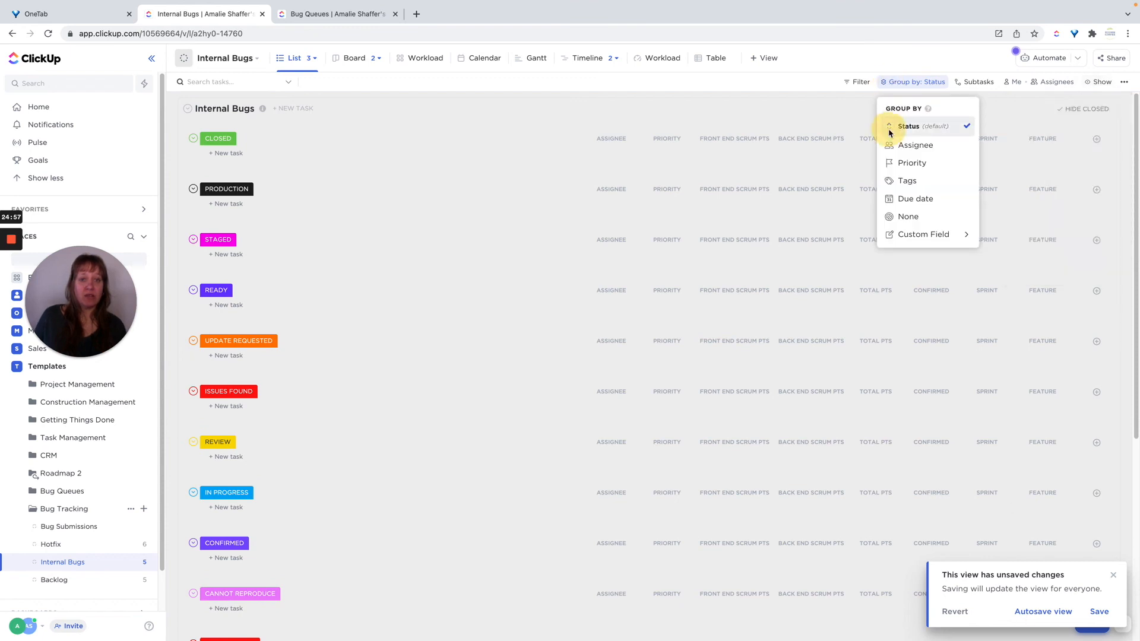
{"action": "left_click", "coordinate": [1099, 613]}
{"action": "scroll", "coordinate": [544, 359], "scroll_direction": "down", "scroll_amount": 3}
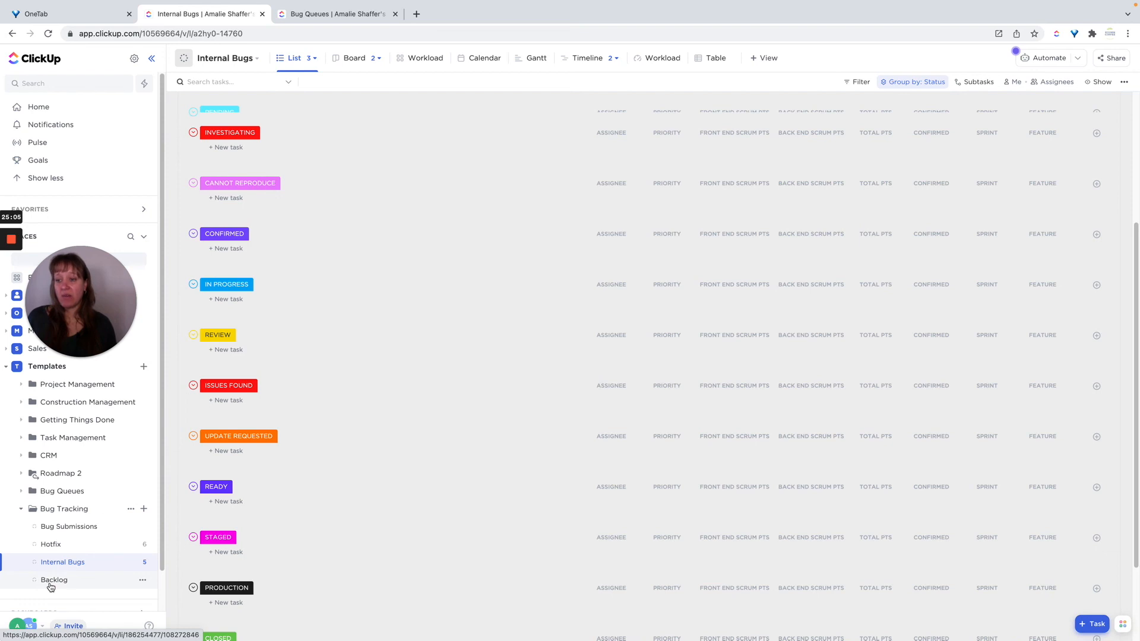
{"action": "scroll", "coordinate": [473, 375], "scroll_direction": "up", "scroll_amount": 4}
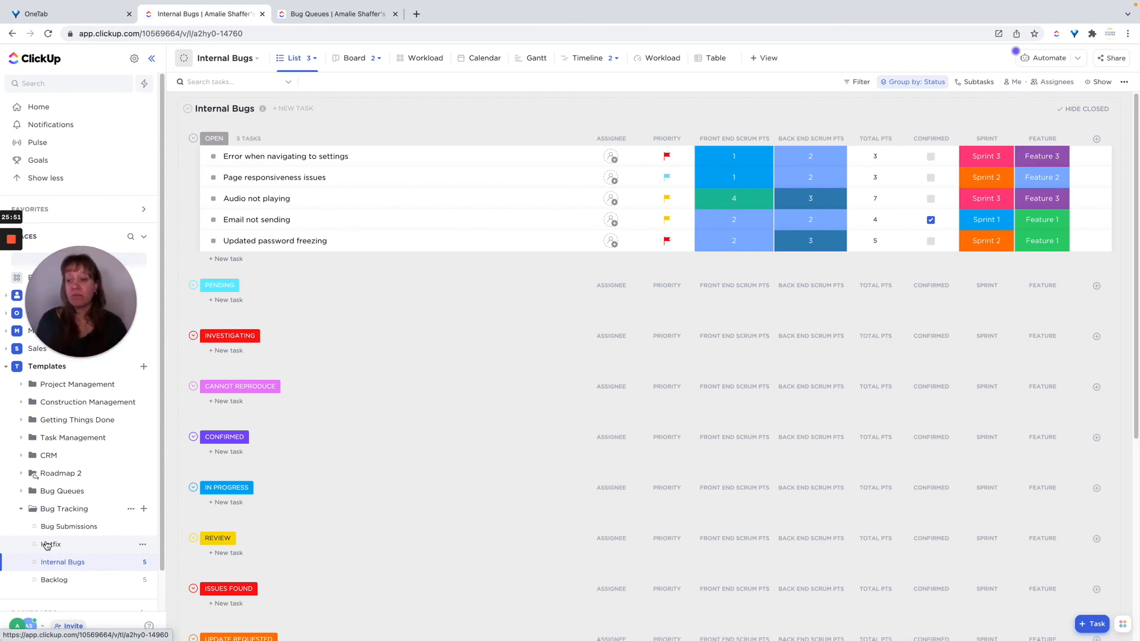
Open the Bug Tracking folder and switch to its required List view showing all its lists.
{"action": "left_click", "coordinate": [54, 510]}
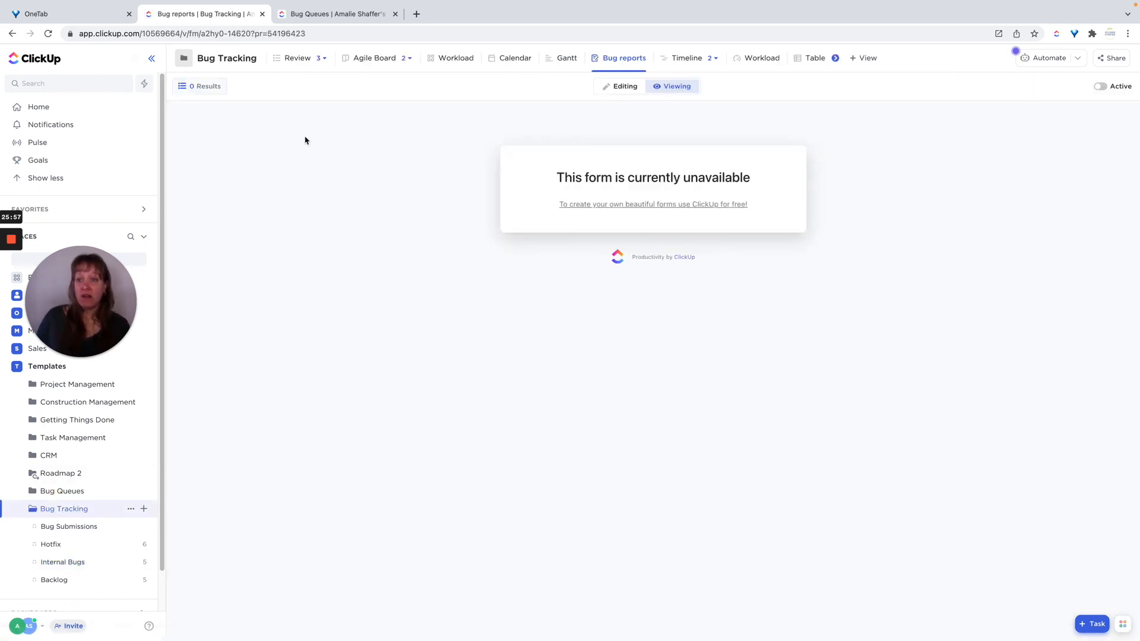
{"action": "left_click", "coordinate": [292, 59]}
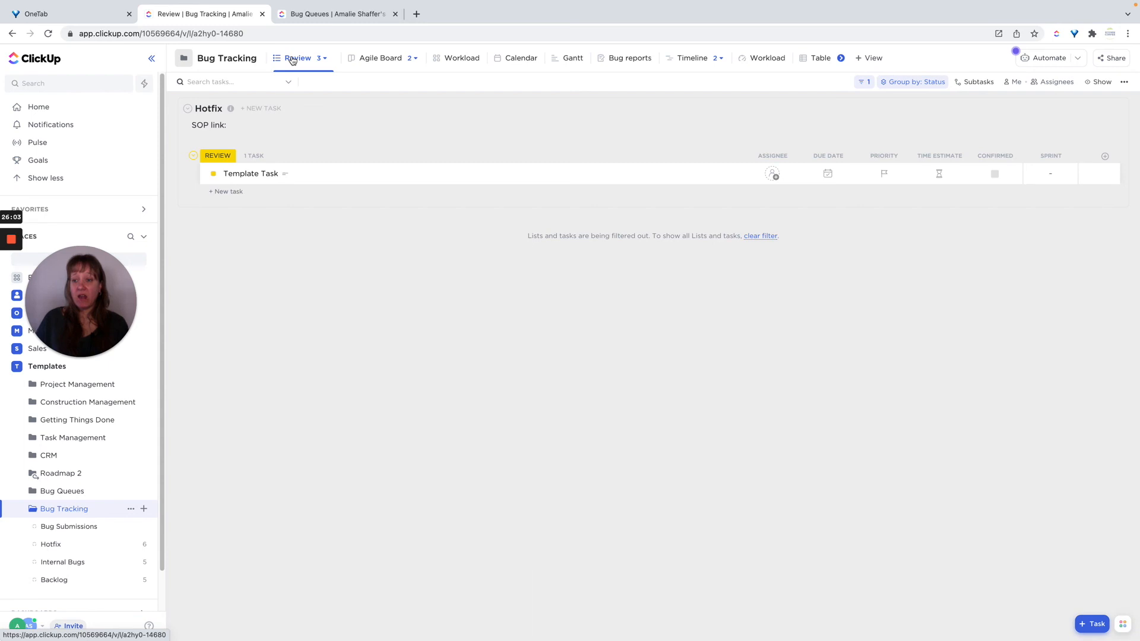
{"action": "left_click", "coordinate": [325, 62]}
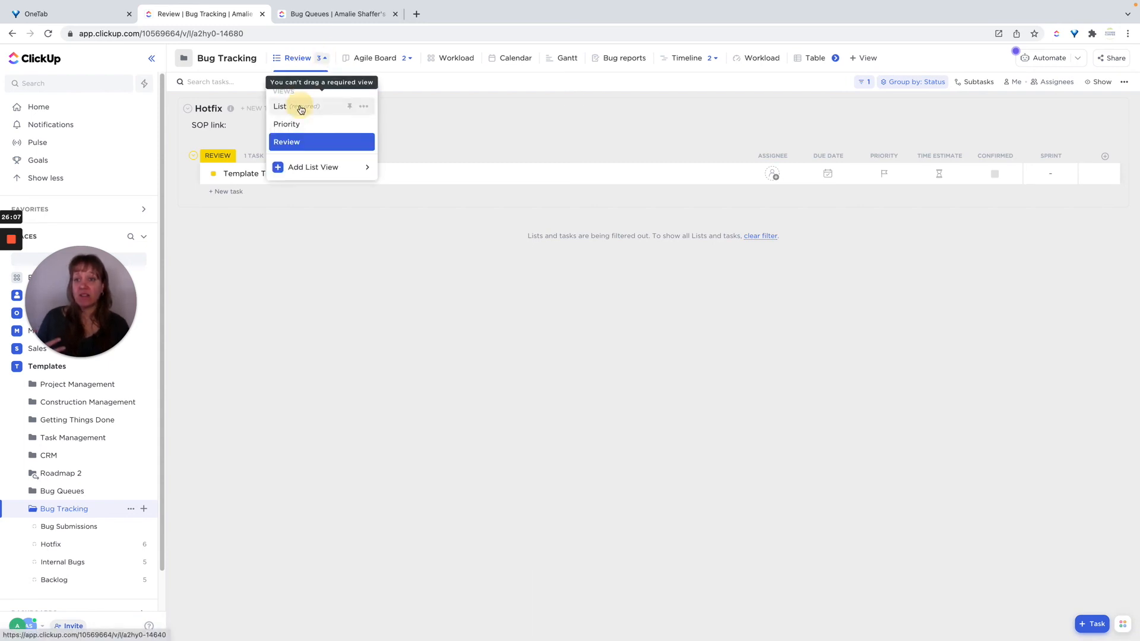
{"action": "left_click", "coordinate": [297, 106]}
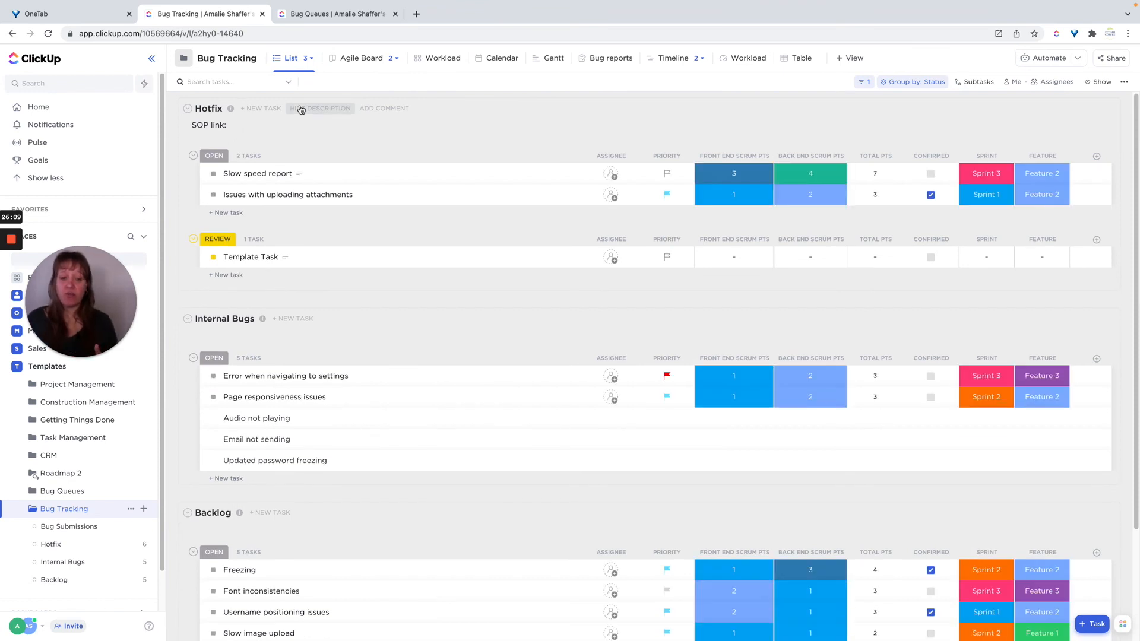